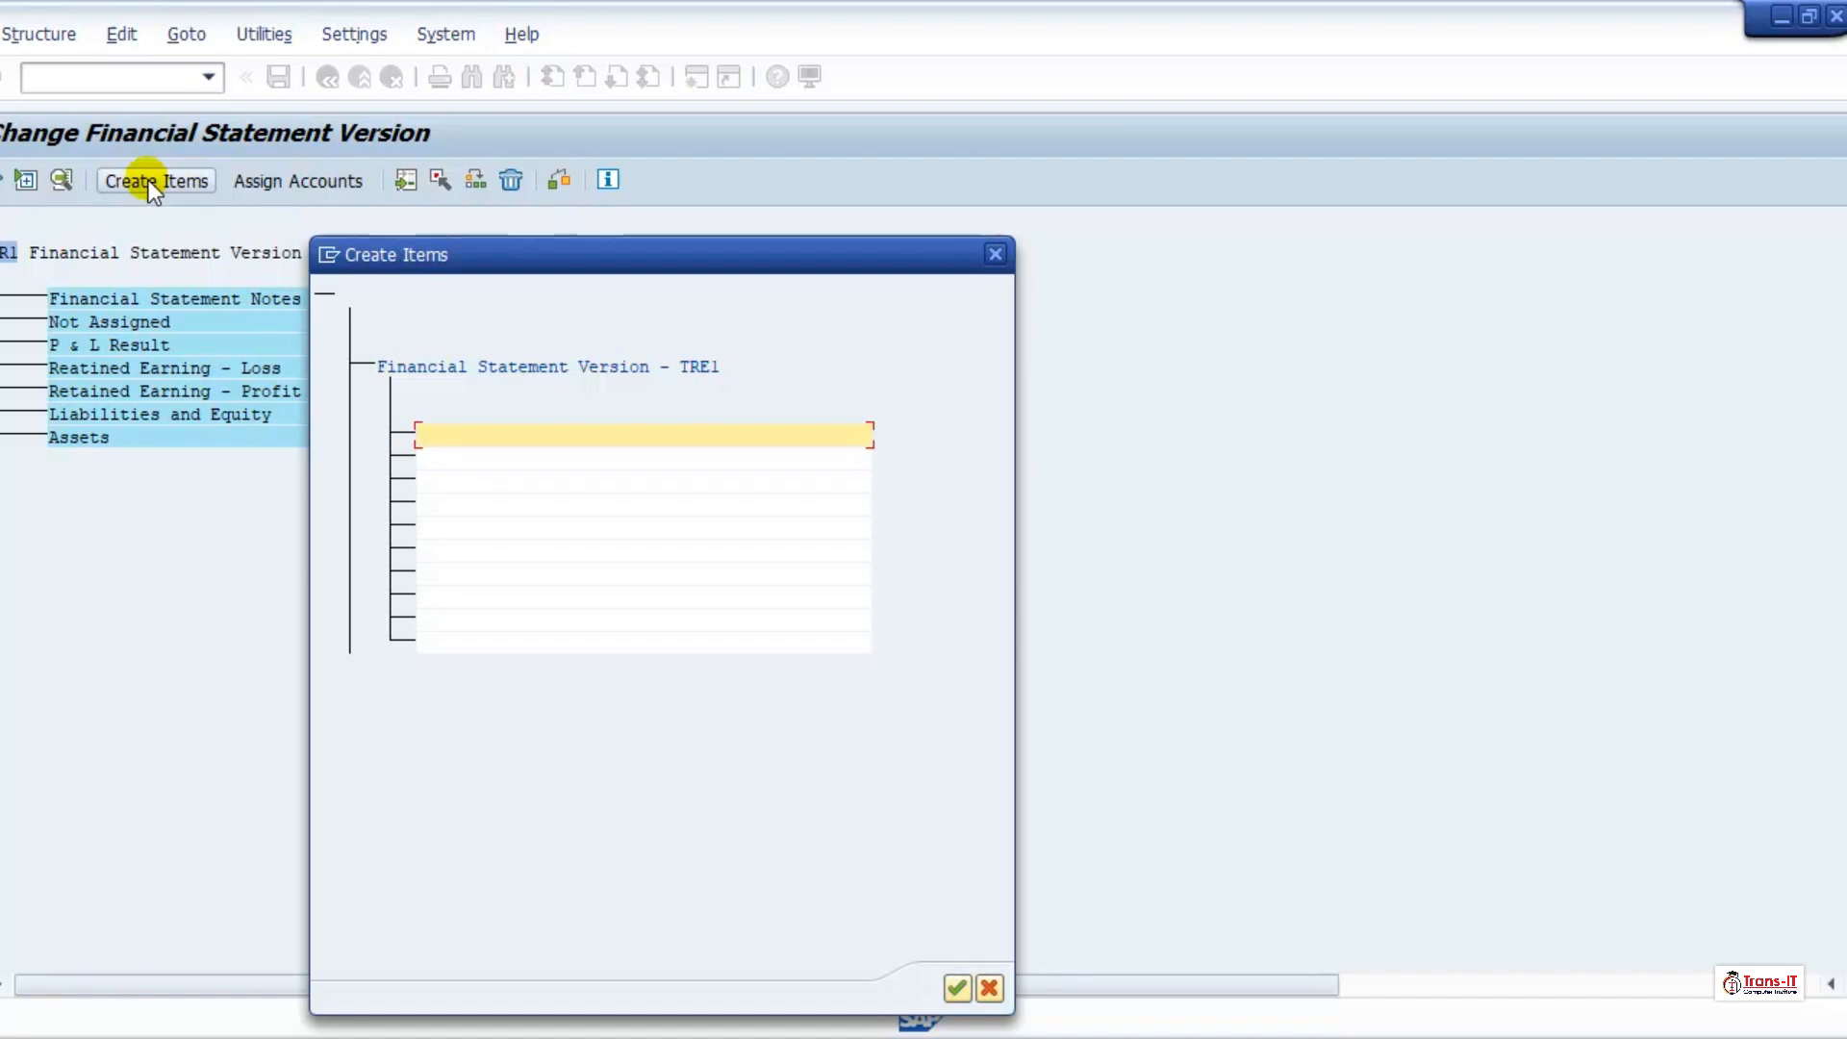
Step: Enter "Balance Sheet" as the first new item under Financial Statement Version - TRE1
{"action": "type", "text": "alance Sheet"}
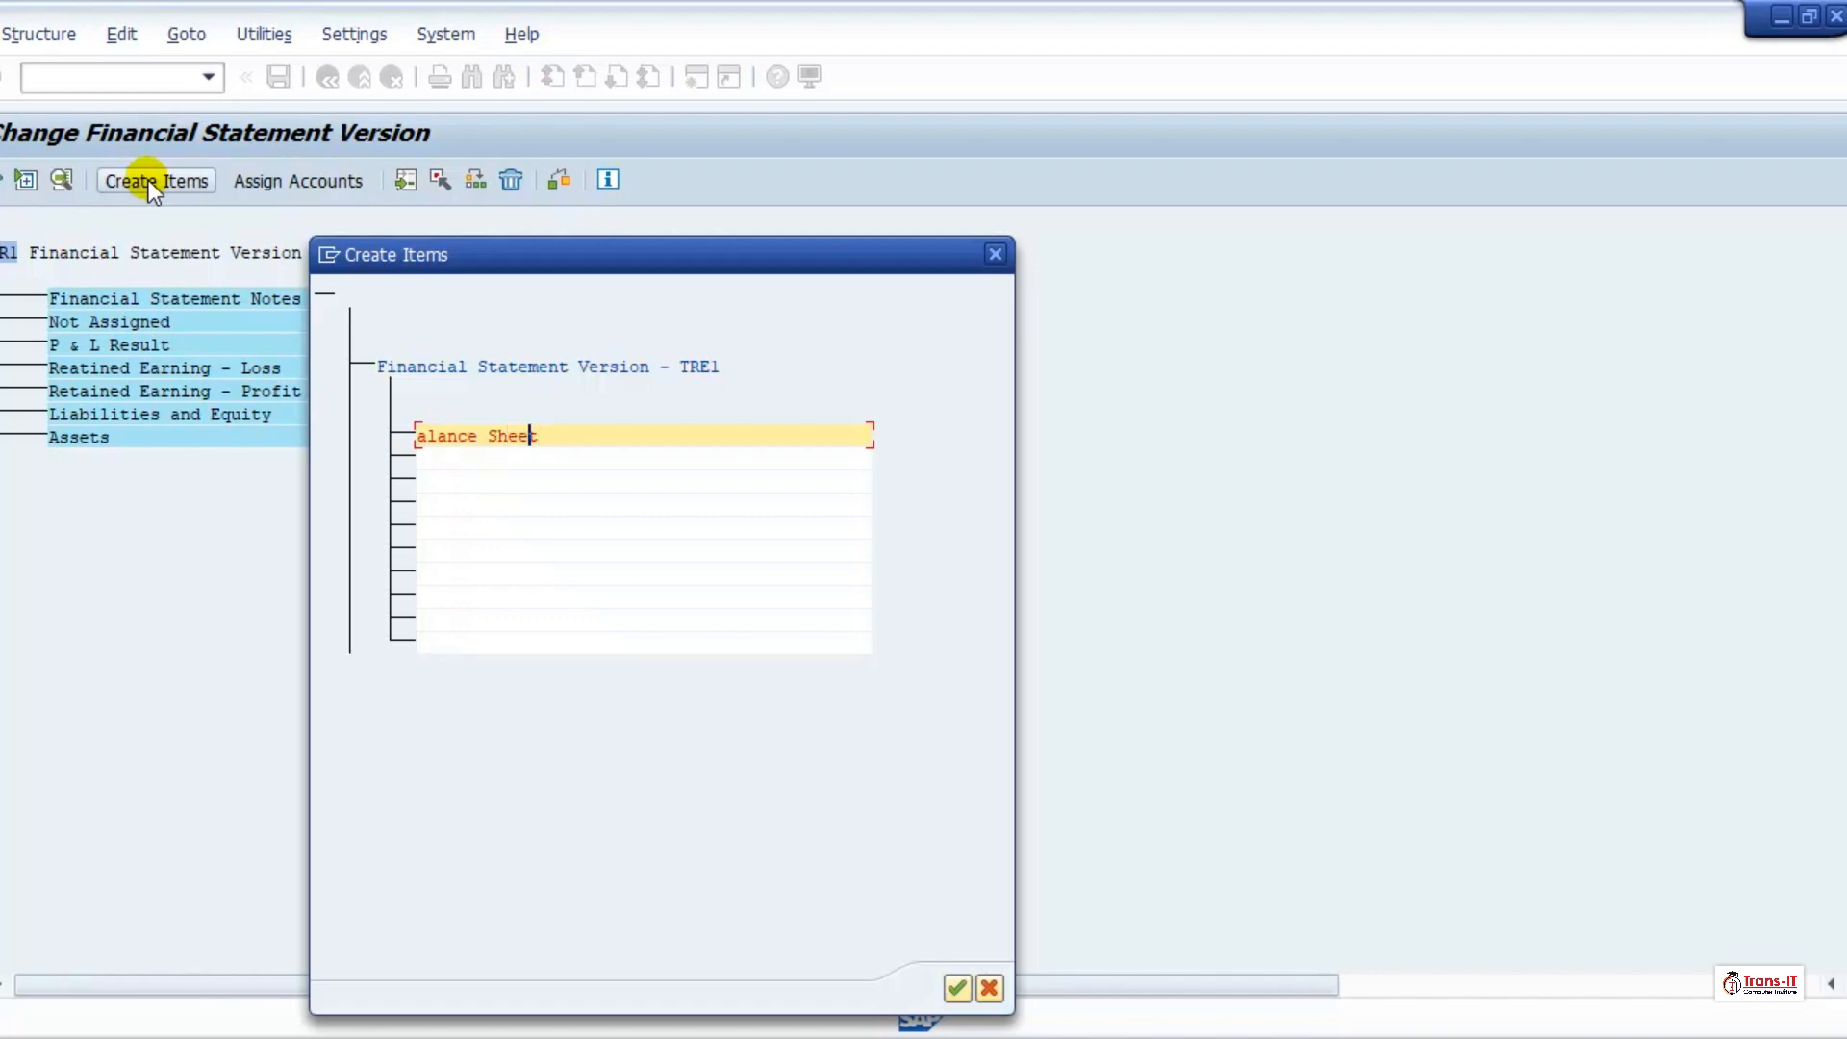
{"action": "key", "text": "Left"}
{"action": "key", "text": "Left"}
{"action": "key", "text": "Left"}
{"action": "key", "text": "Left"}
{"action": "key", "text": "Left"}
{"action": "key", "text": "Left"}
{"action": "key", "text": "Left"}
{"action": "key", "text": "Left"}
{"action": "key", "text": "Left"}
{"action": "key", "text": "Left"}
{"action": "key", "text": "Left"}
{"action": "key", "text": "Left"}
{"action": "type", "text": "B"}
{"action": "key", "text": "Right"}
{"action": "key", "text": "Right"}
{"action": "key", "text": "Right"}
{"action": "type", "text": "nce Sh"}
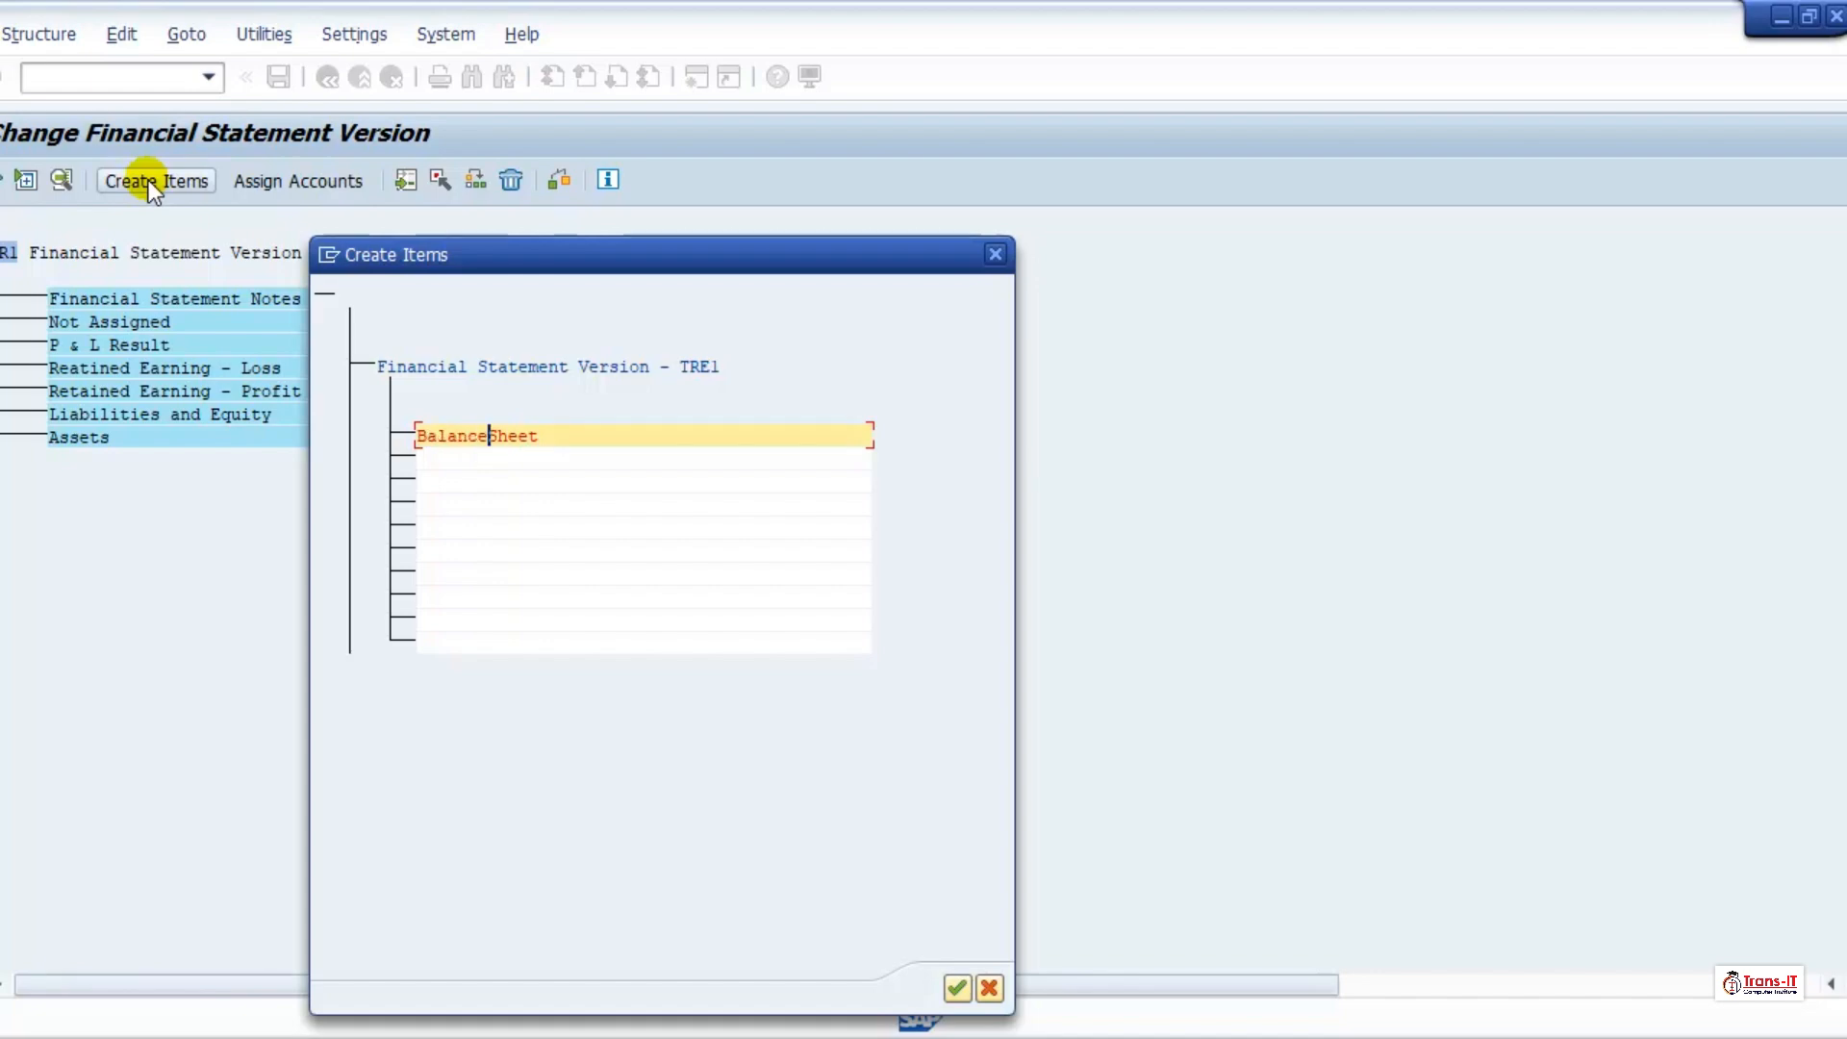
{"action": "type", "text": "eet"}
{"action": "key", "text": "Tab"}
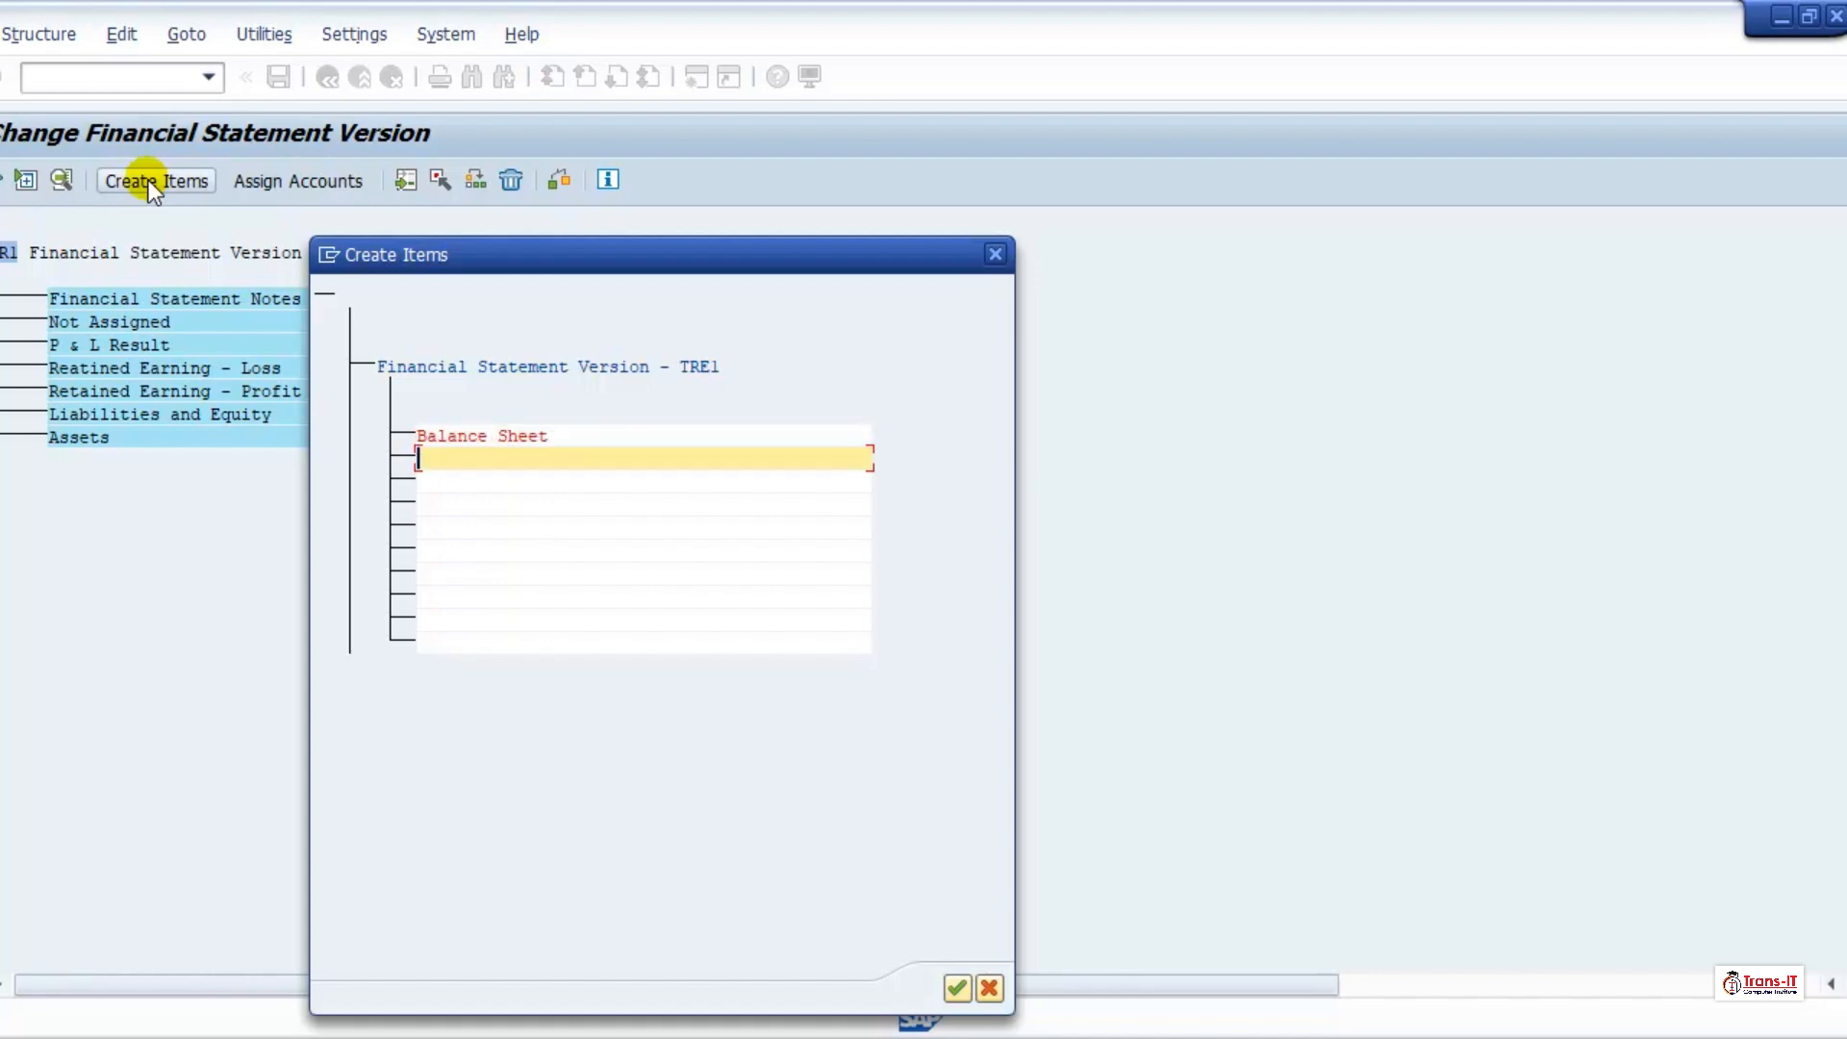
Step: Add "Profit & Loss" as the second new item and create both items in the statement version
{"action": "type", "text": "Profit & Loss"}
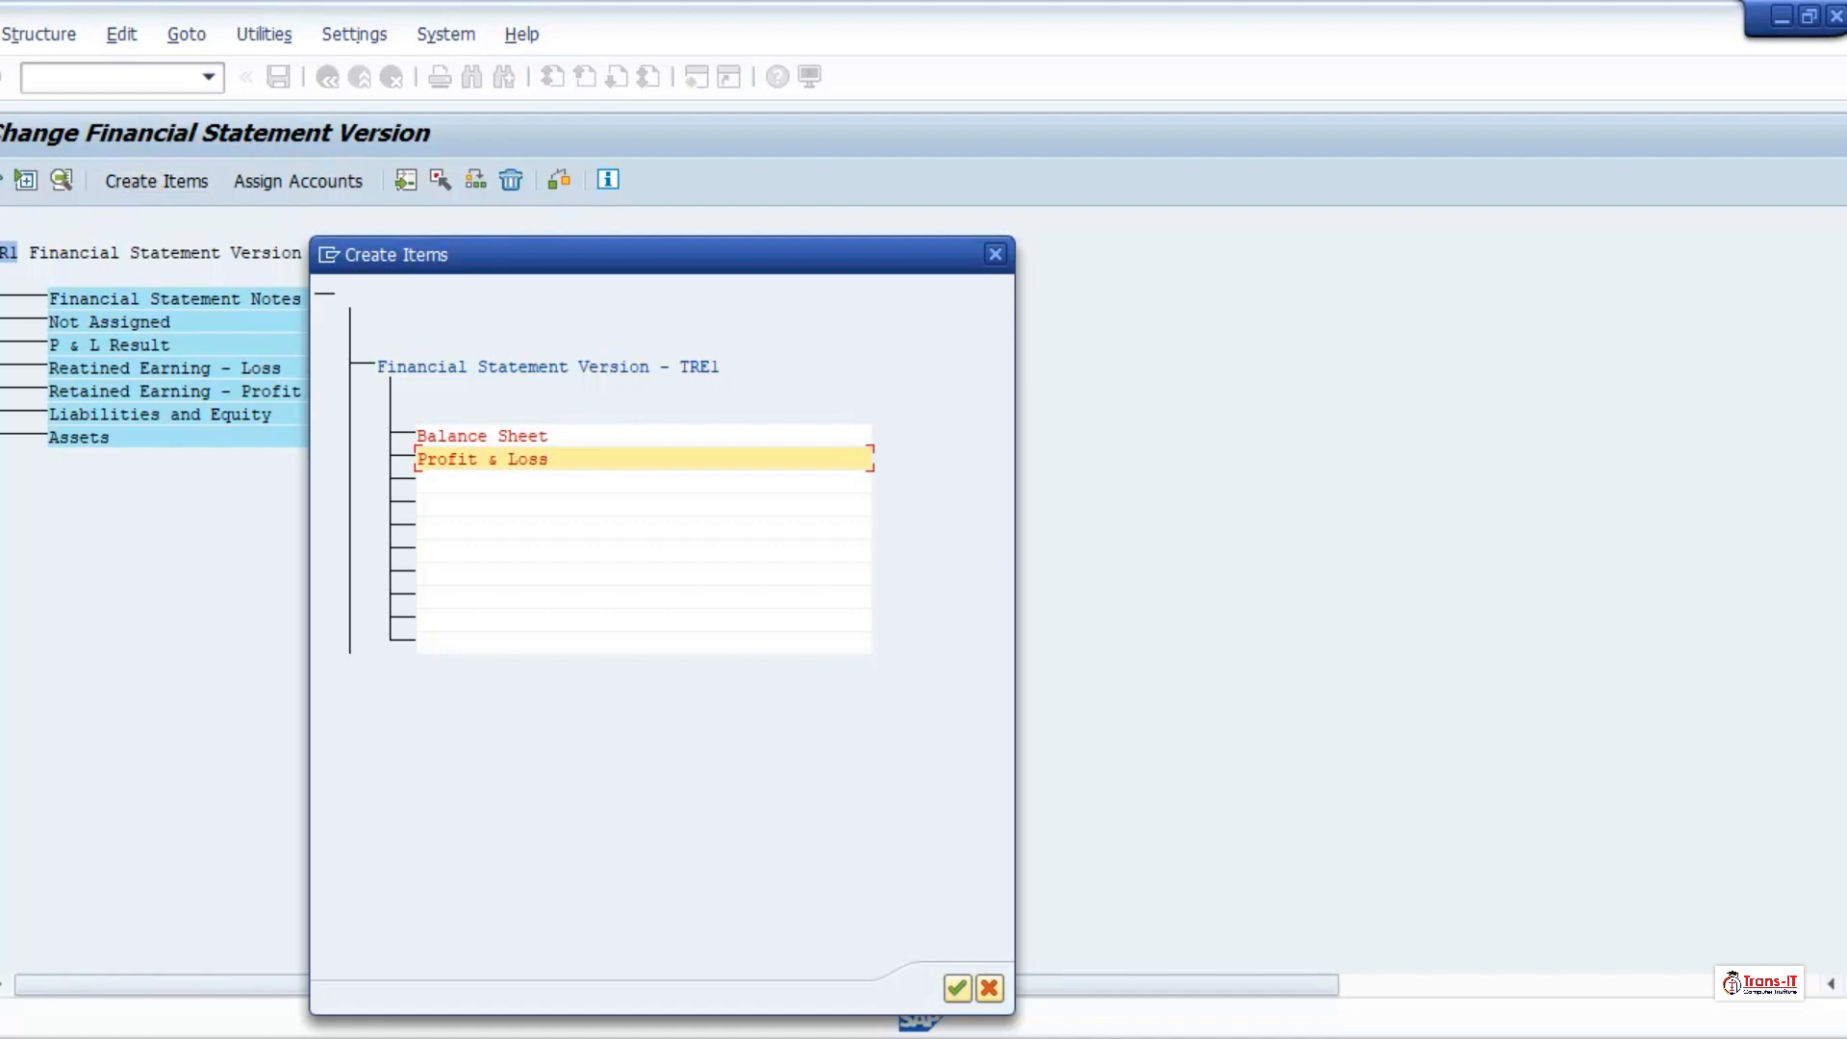
{"action": "left_click", "coordinate": [956, 987]}
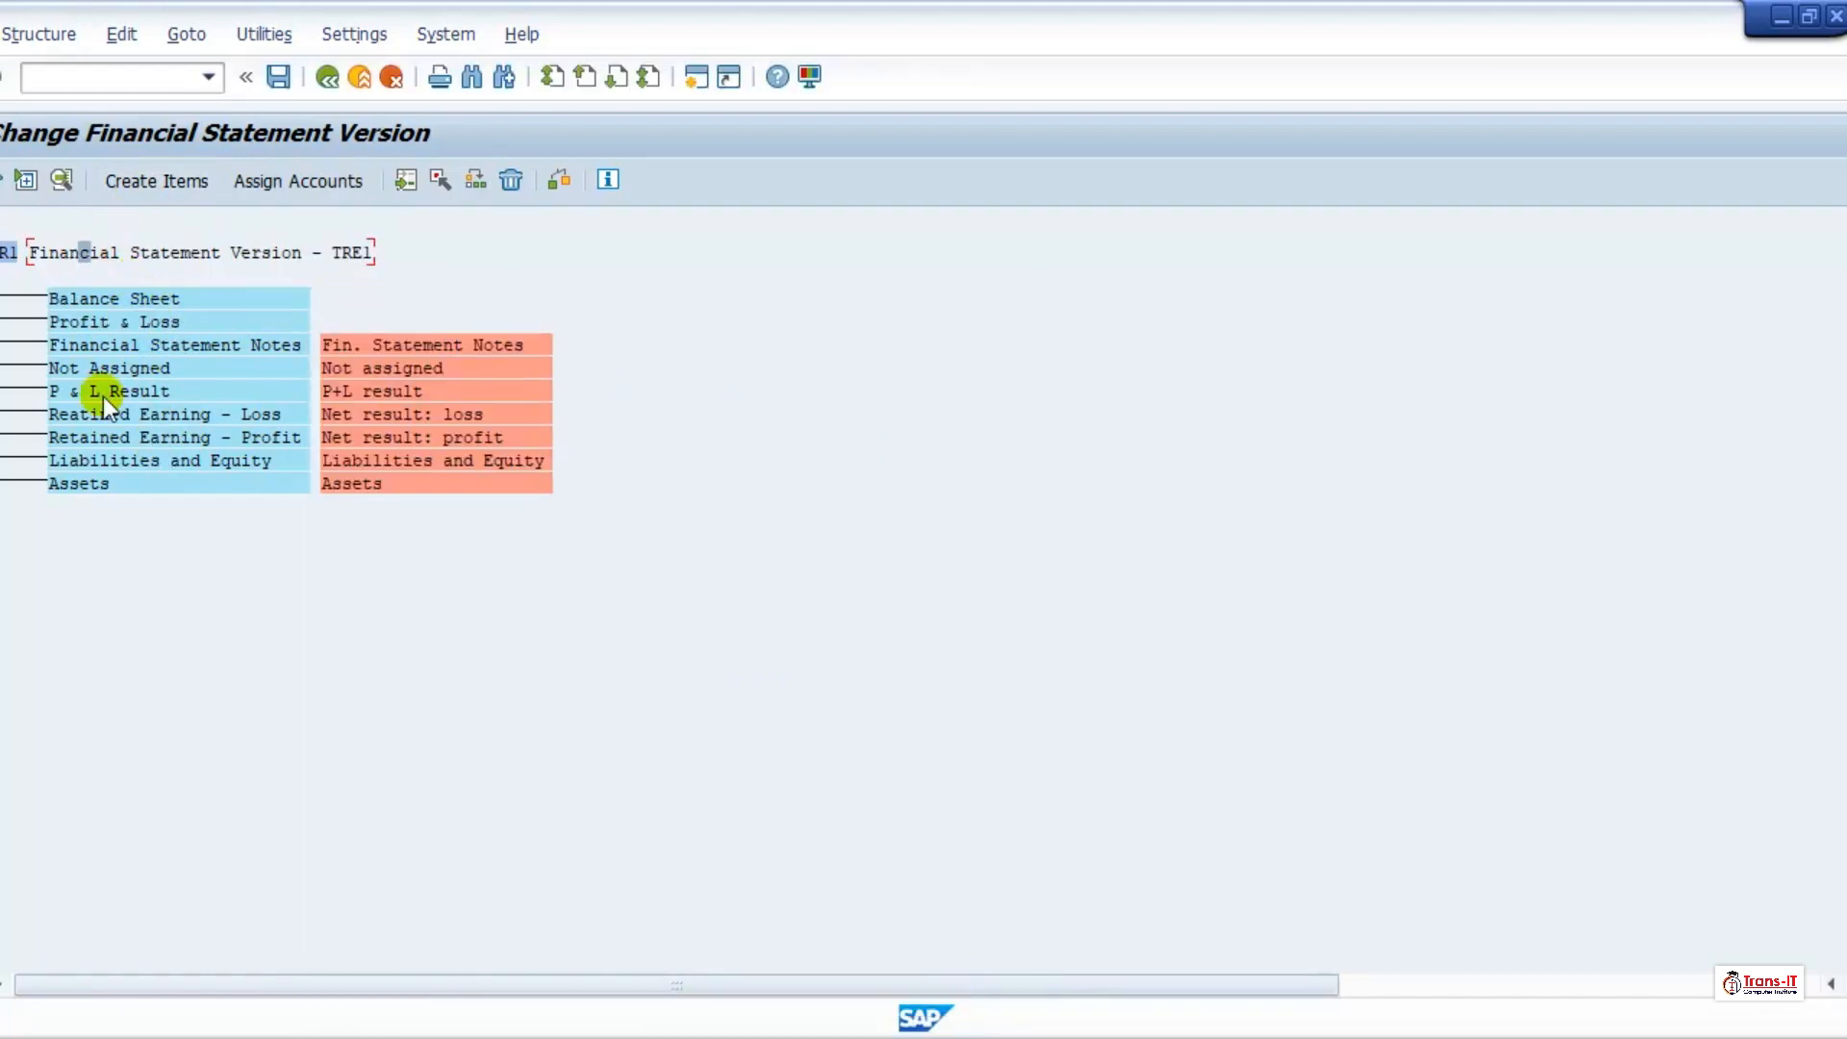
Step: Reassign the Assets node to Balance Sheet as a subordinate
{"action": "left_click", "coordinate": [85, 483]}
{"action": "left_click", "coordinate": [440, 179]}
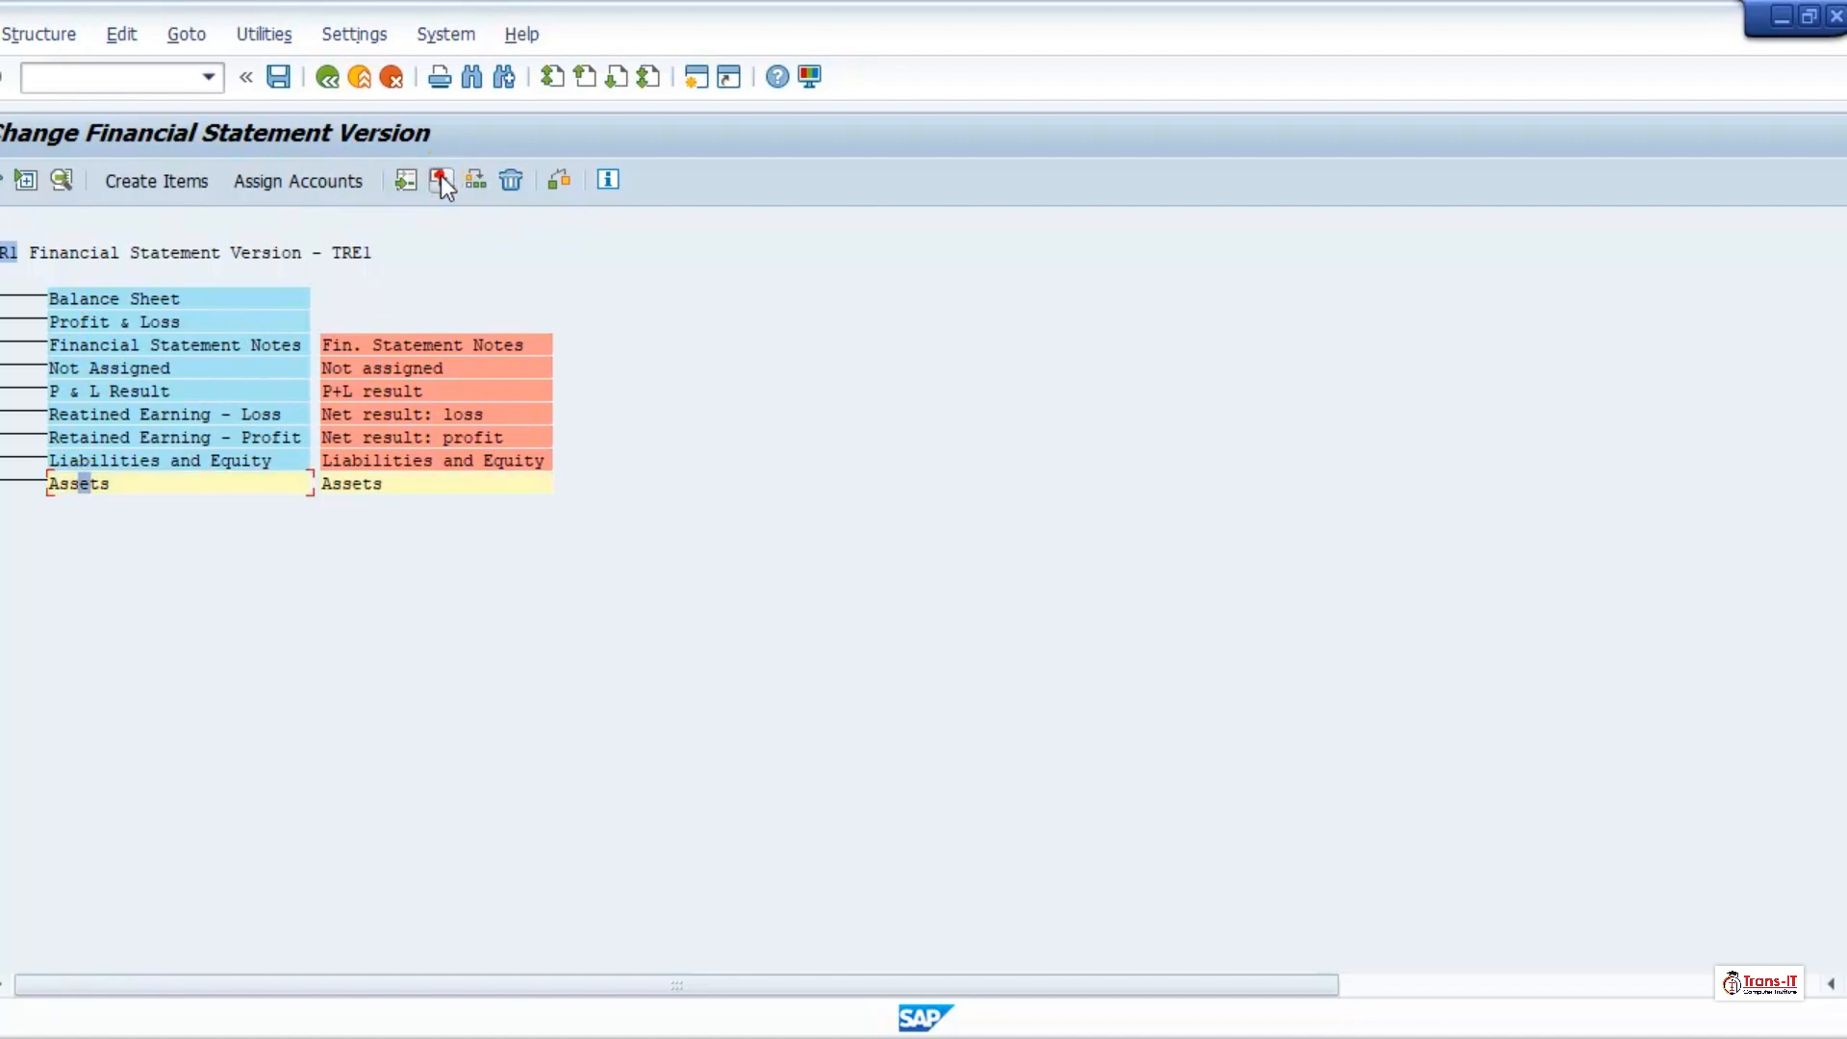
{"action": "left_click", "coordinate": [90, 300]}
{"action": "left_click", "coordinate": [475, 179]}
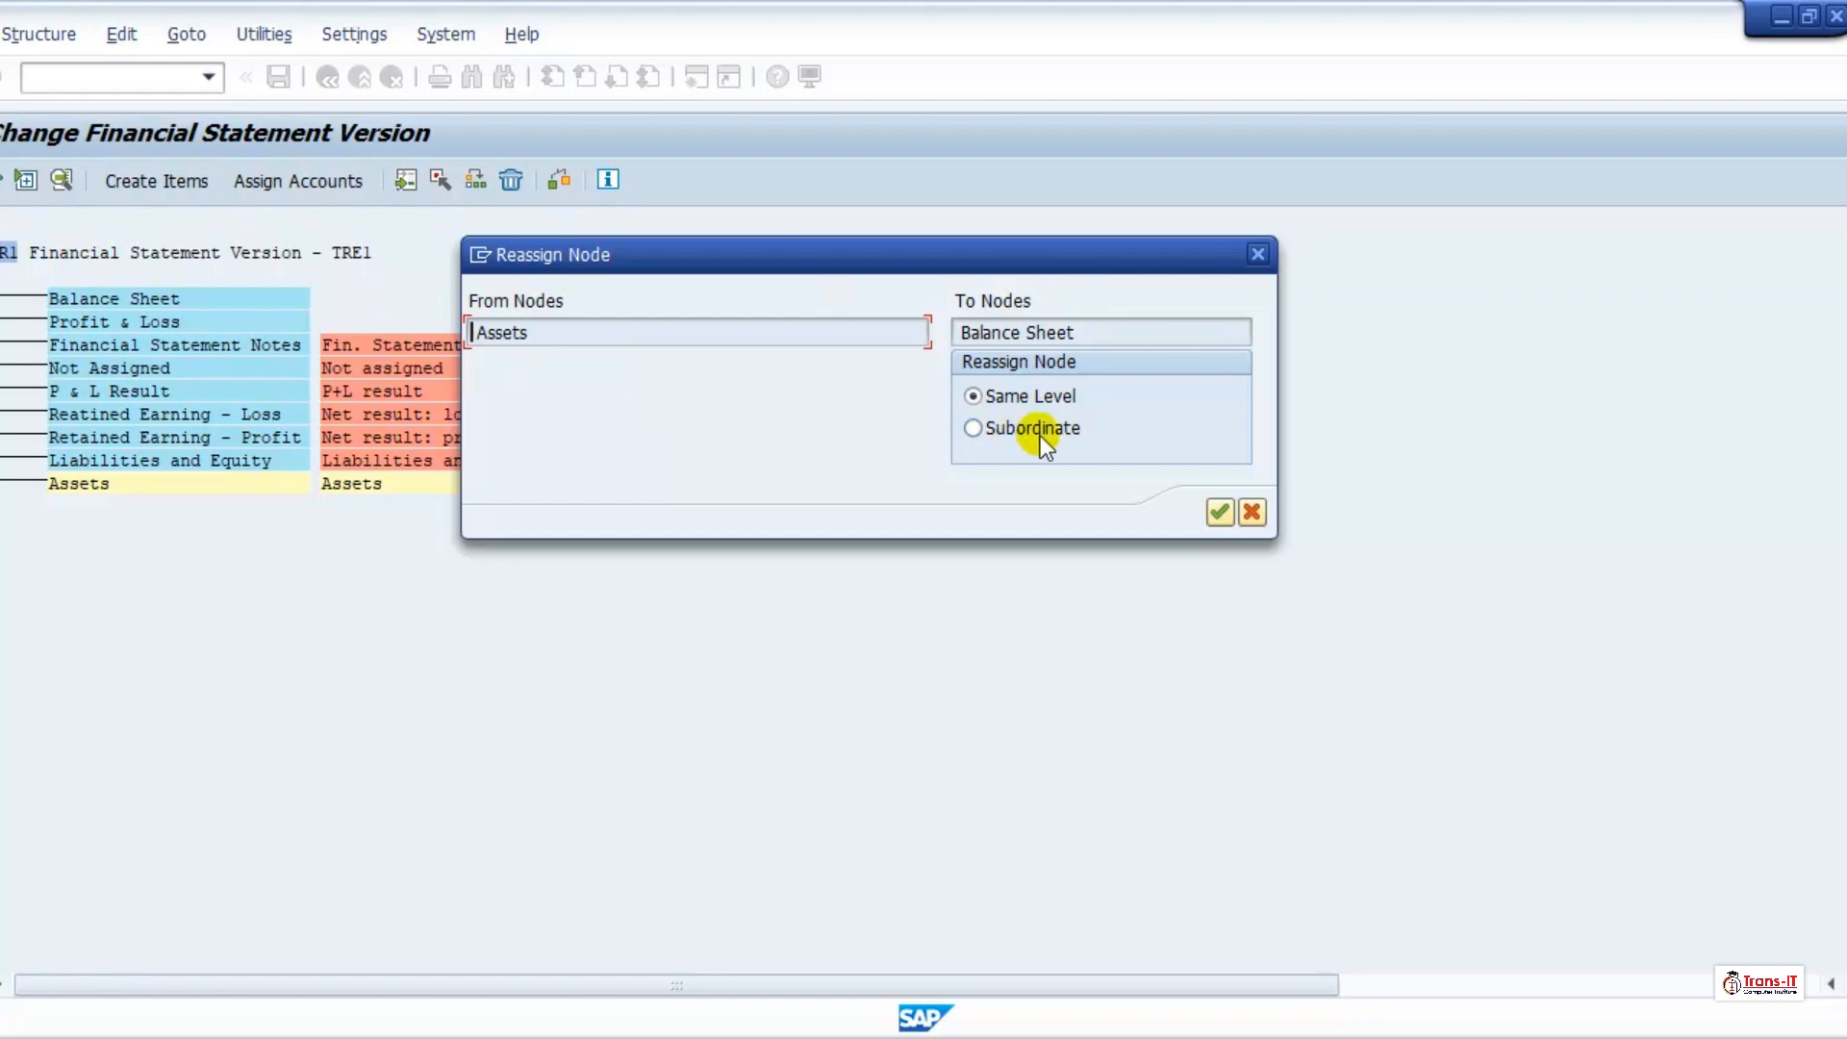
{"action": "left_click", "coordinate": [1001, 432]}
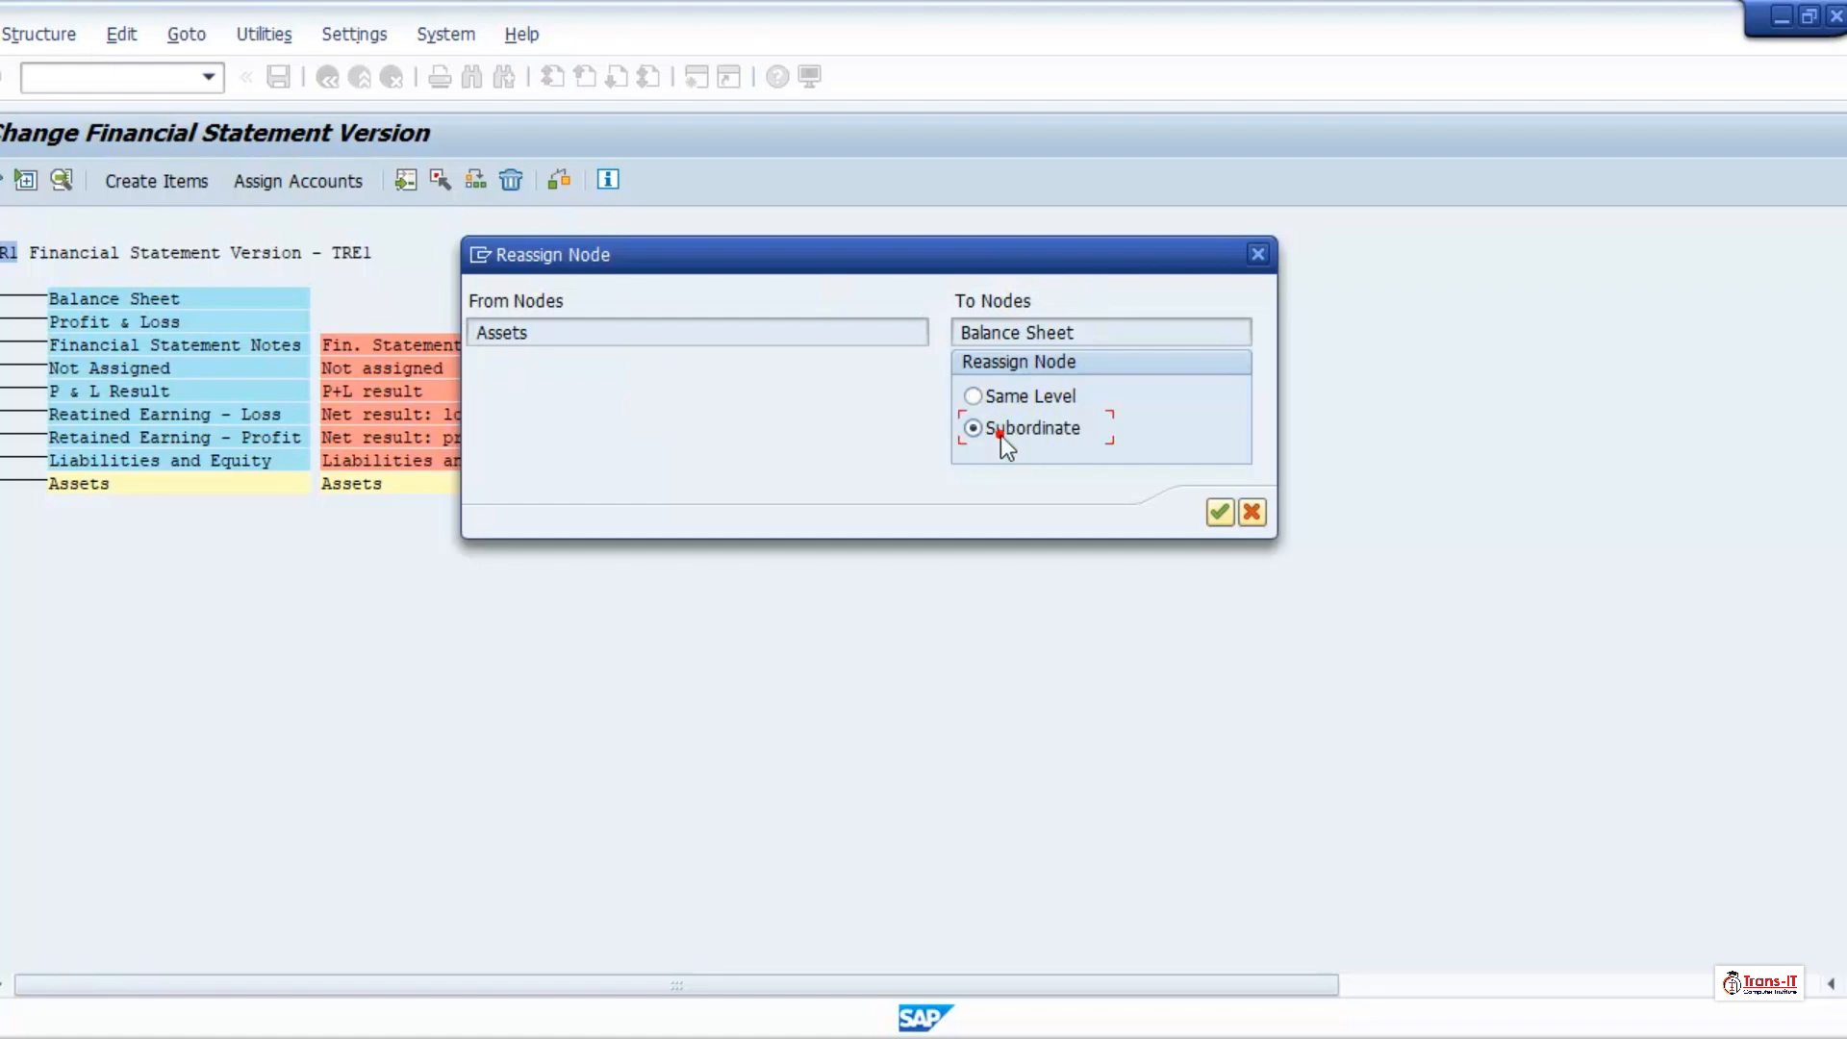
{"action": "left_click", "coordinate": [1220, 512]}
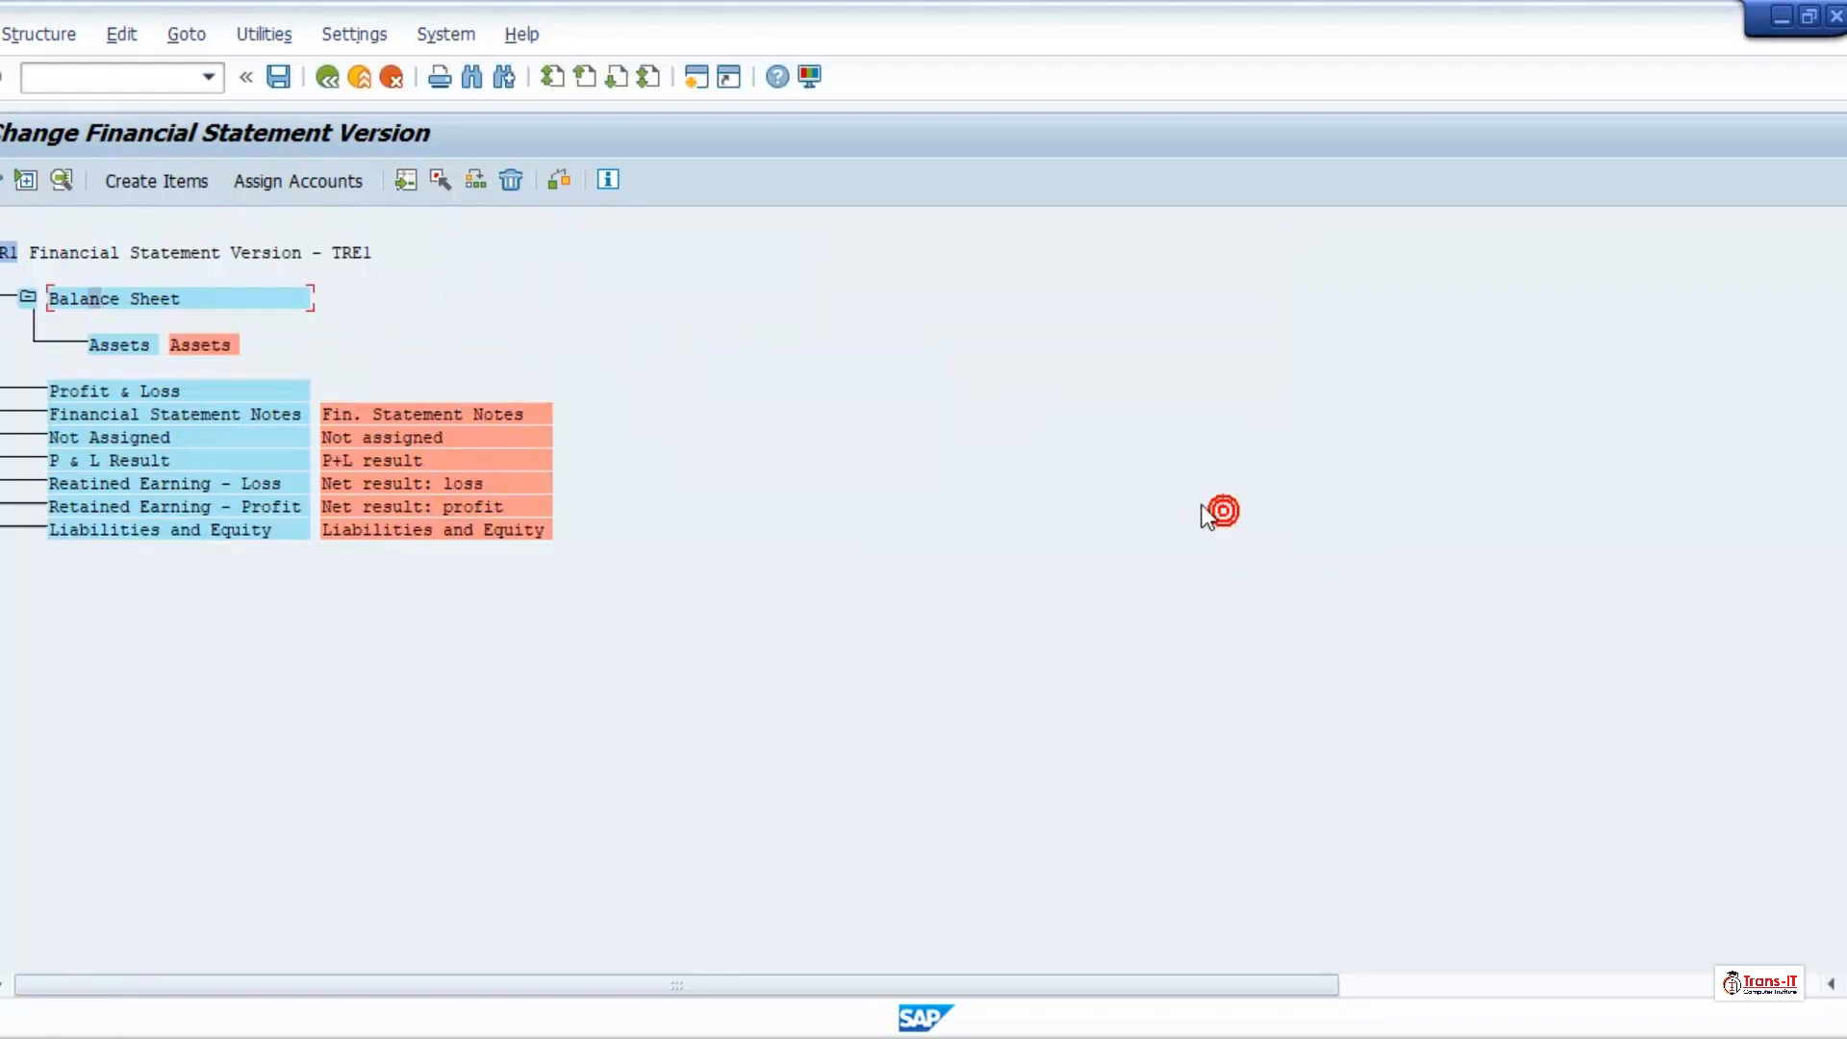
Step: Reassign the Liabilities and Equity node to Balance Sheet as a subordinate
{"action": "left_click", "coordinate": [106, 523]}
{"action": "left_click", "coordinate": [442, 180]}
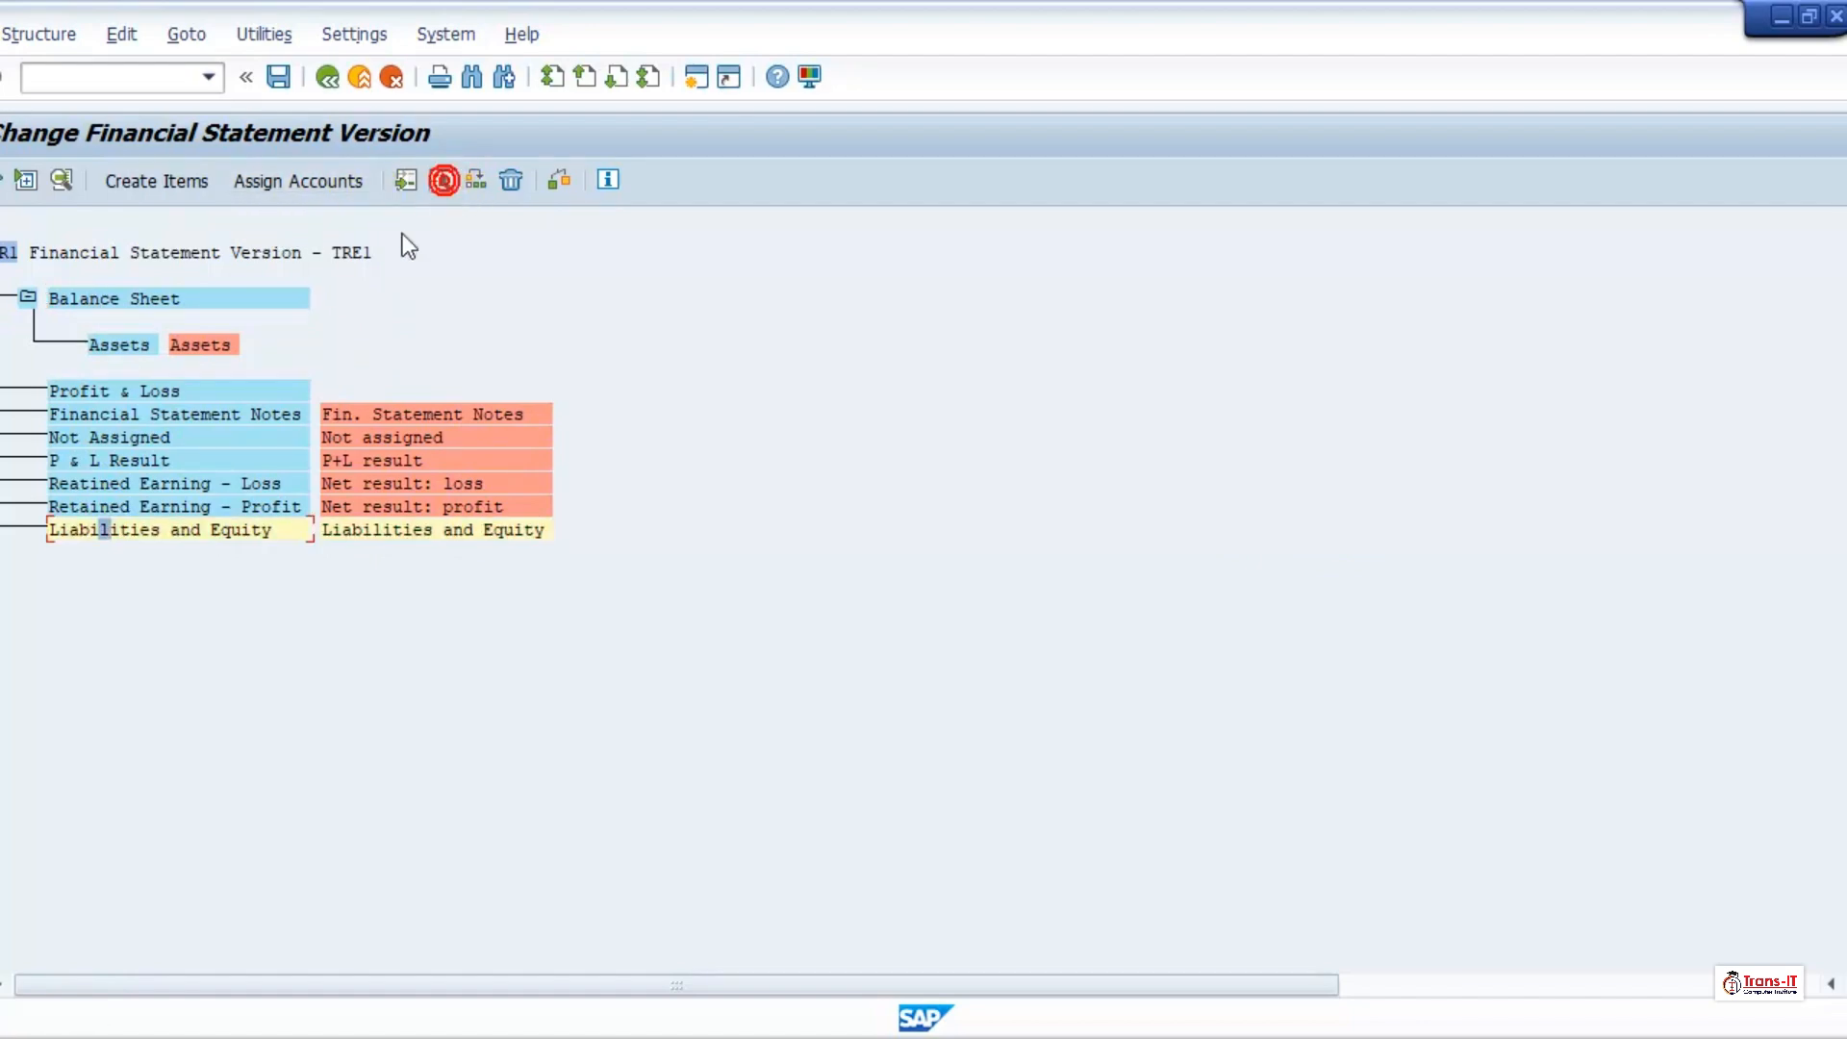
{"action": "left_click", "coordinate": [108, 302]}
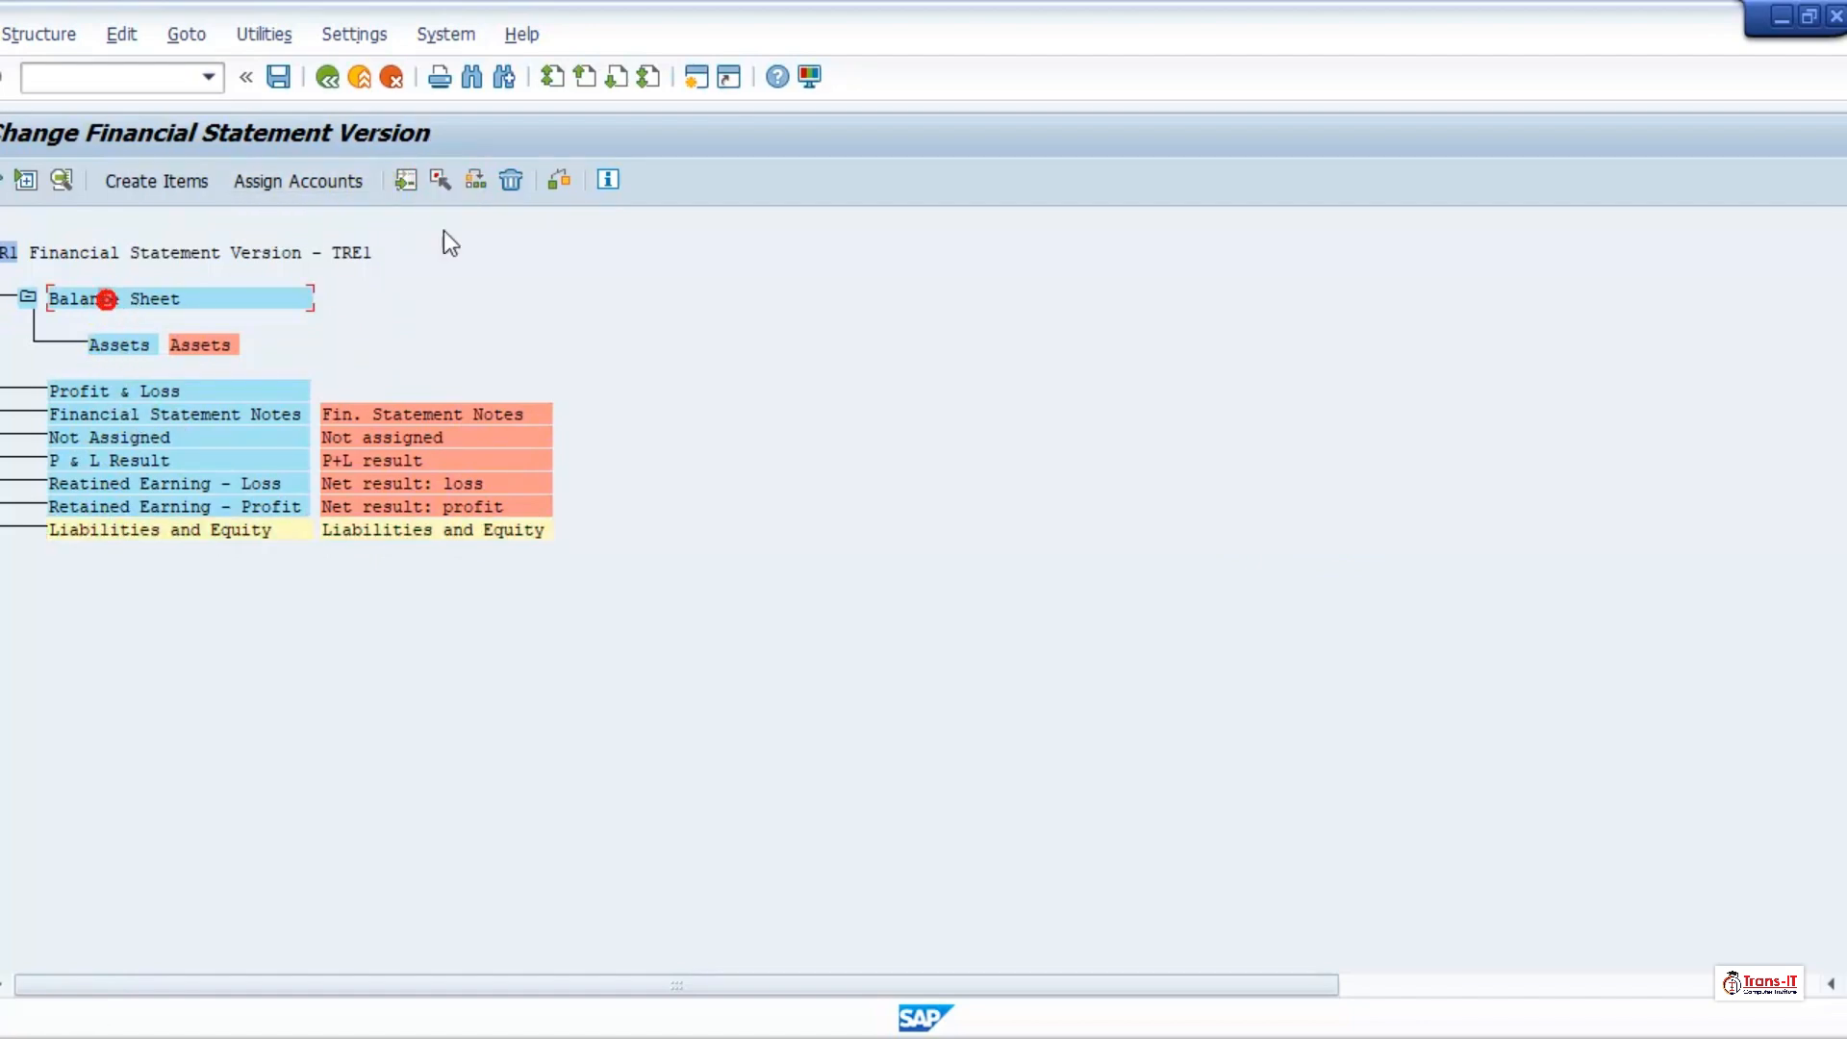
{"action": "left_click", "coordinate": [476, 180]}
{"action": "left_click", "coordinate": [975, 428]}
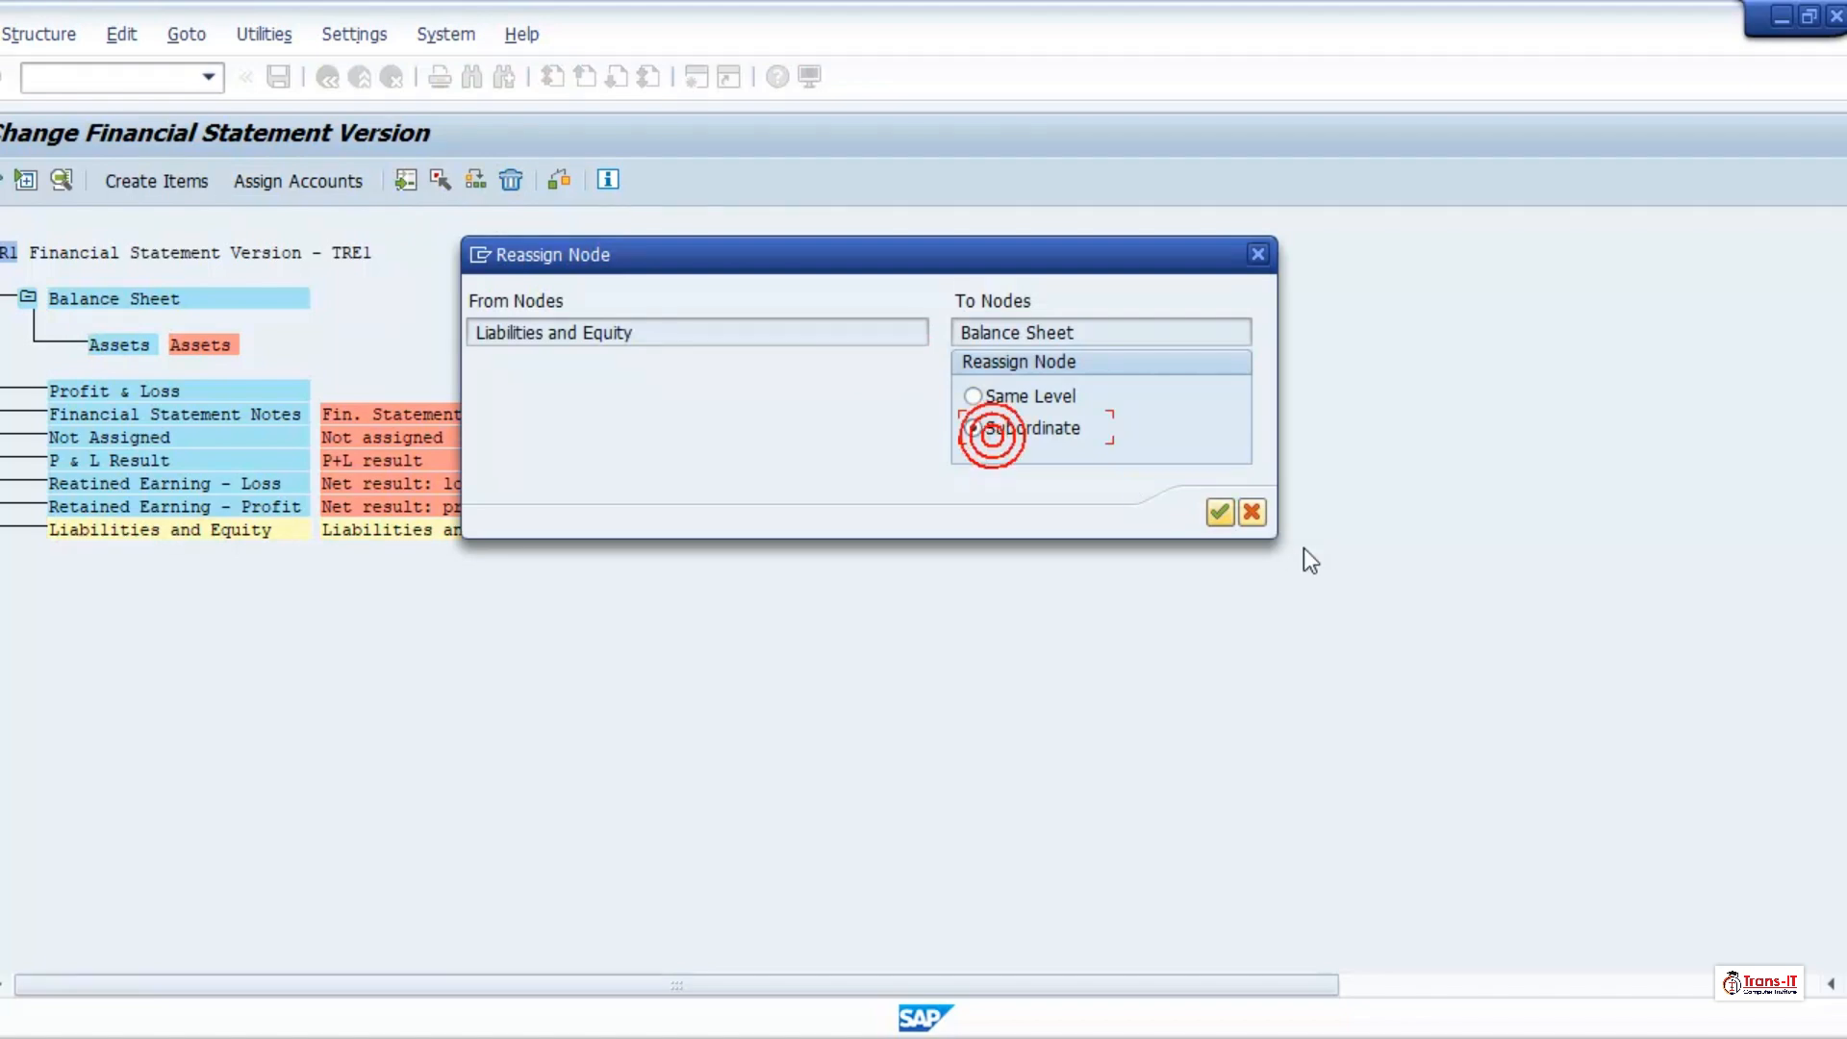
{"action": "left_click", "coordinate": [1218, 513]}
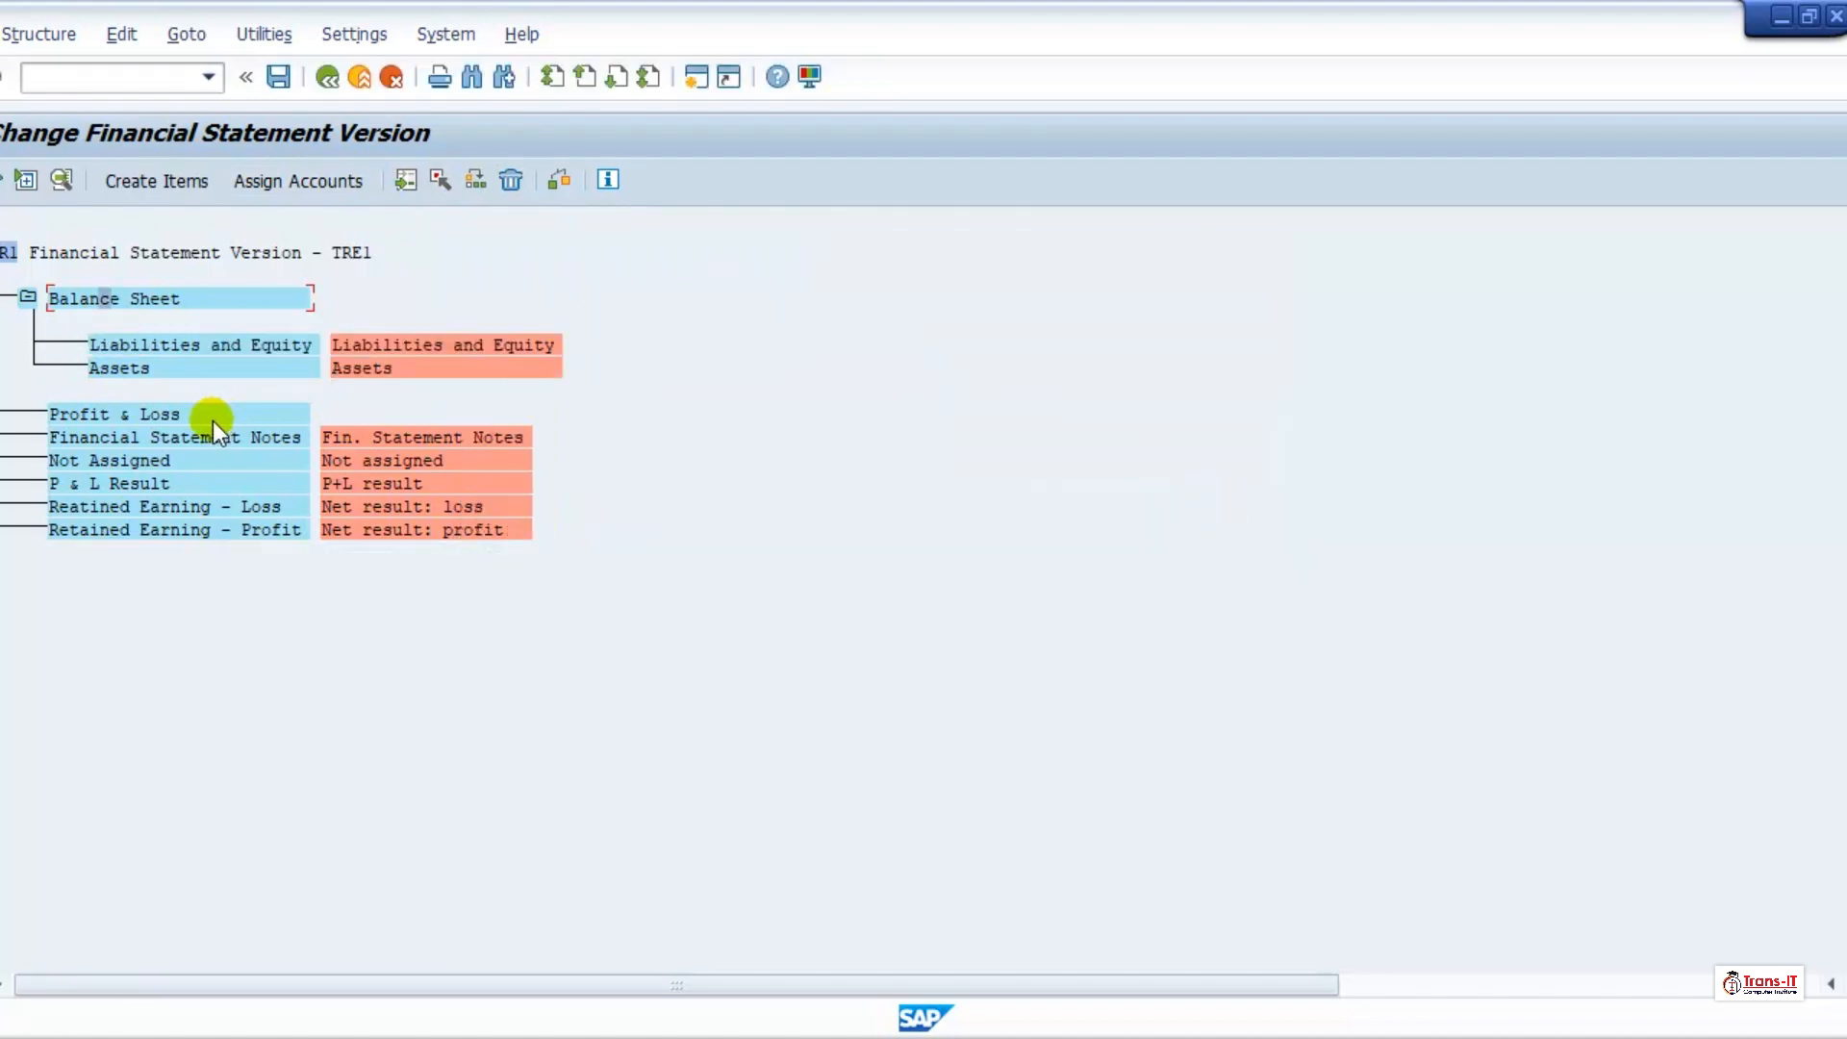
Step: Reassign the Retained Earning - Profit node to Balance Sheet as a subordinate
{"action": "left_click", "coordinate": [131, 531]}
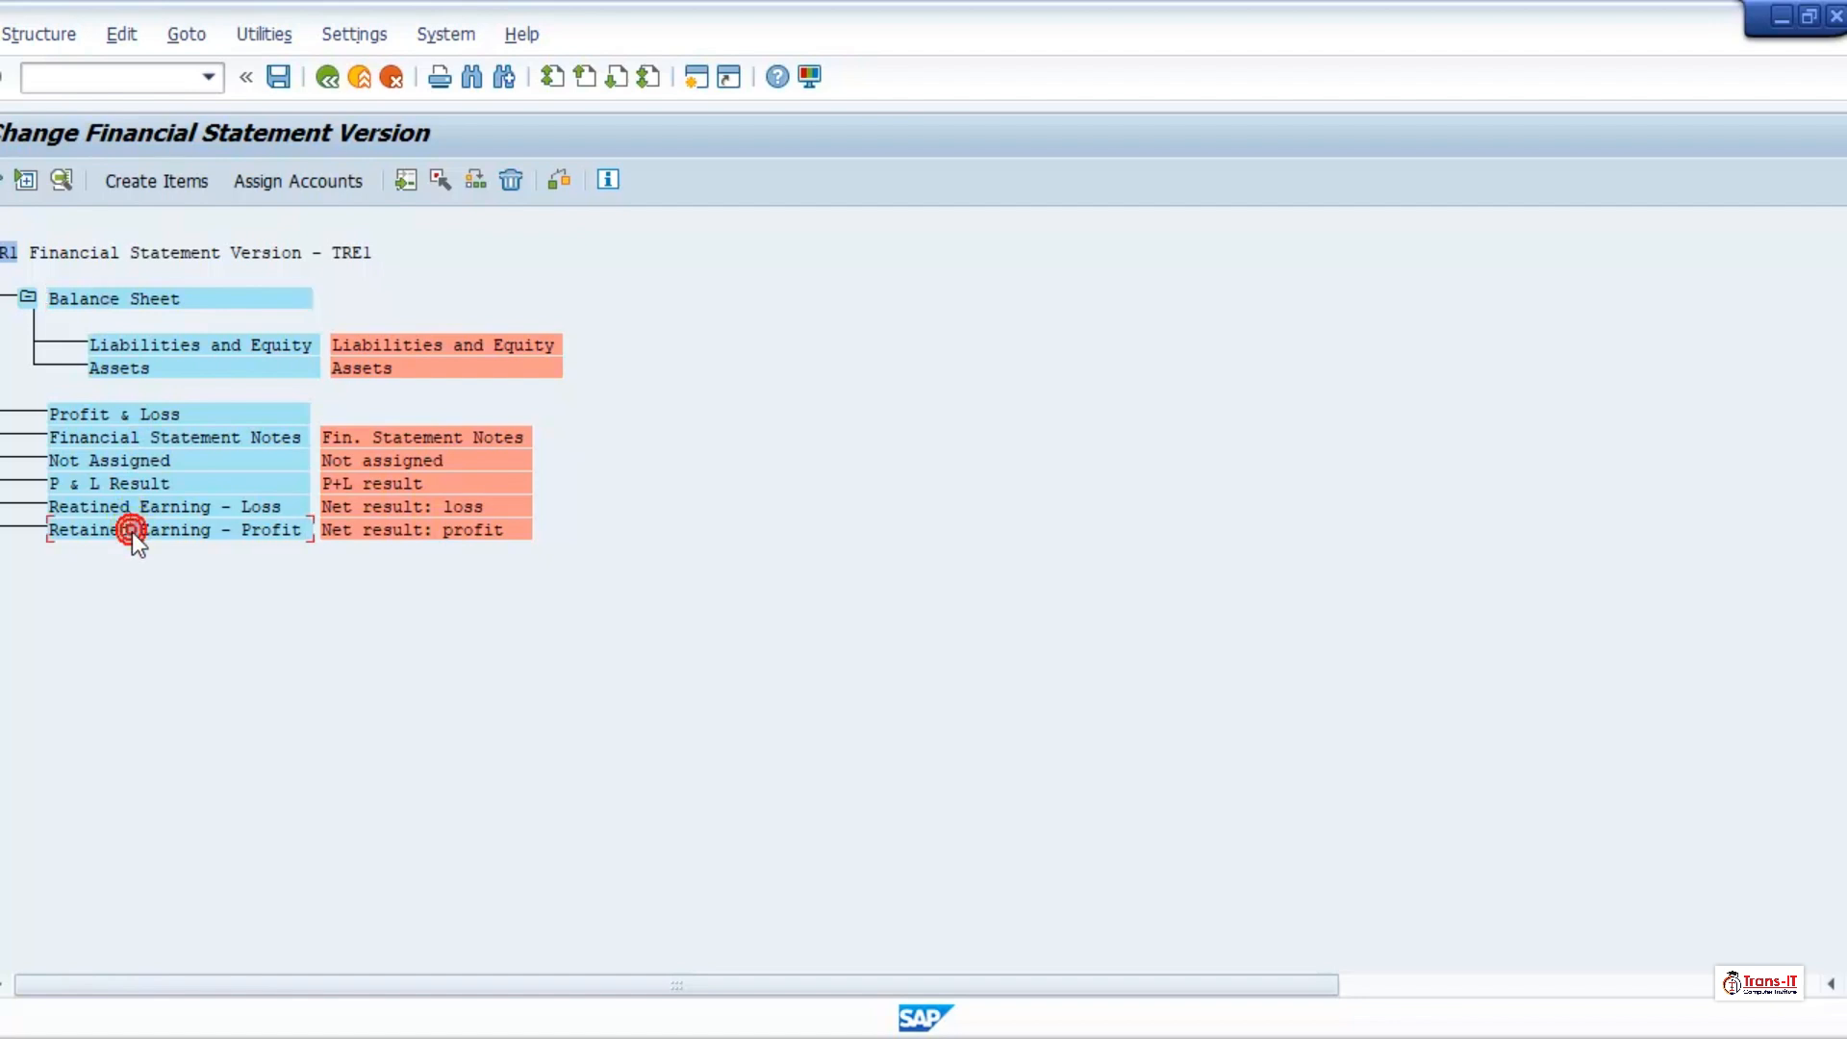
{"action": "left_click", "coordinate": [438, 181]}
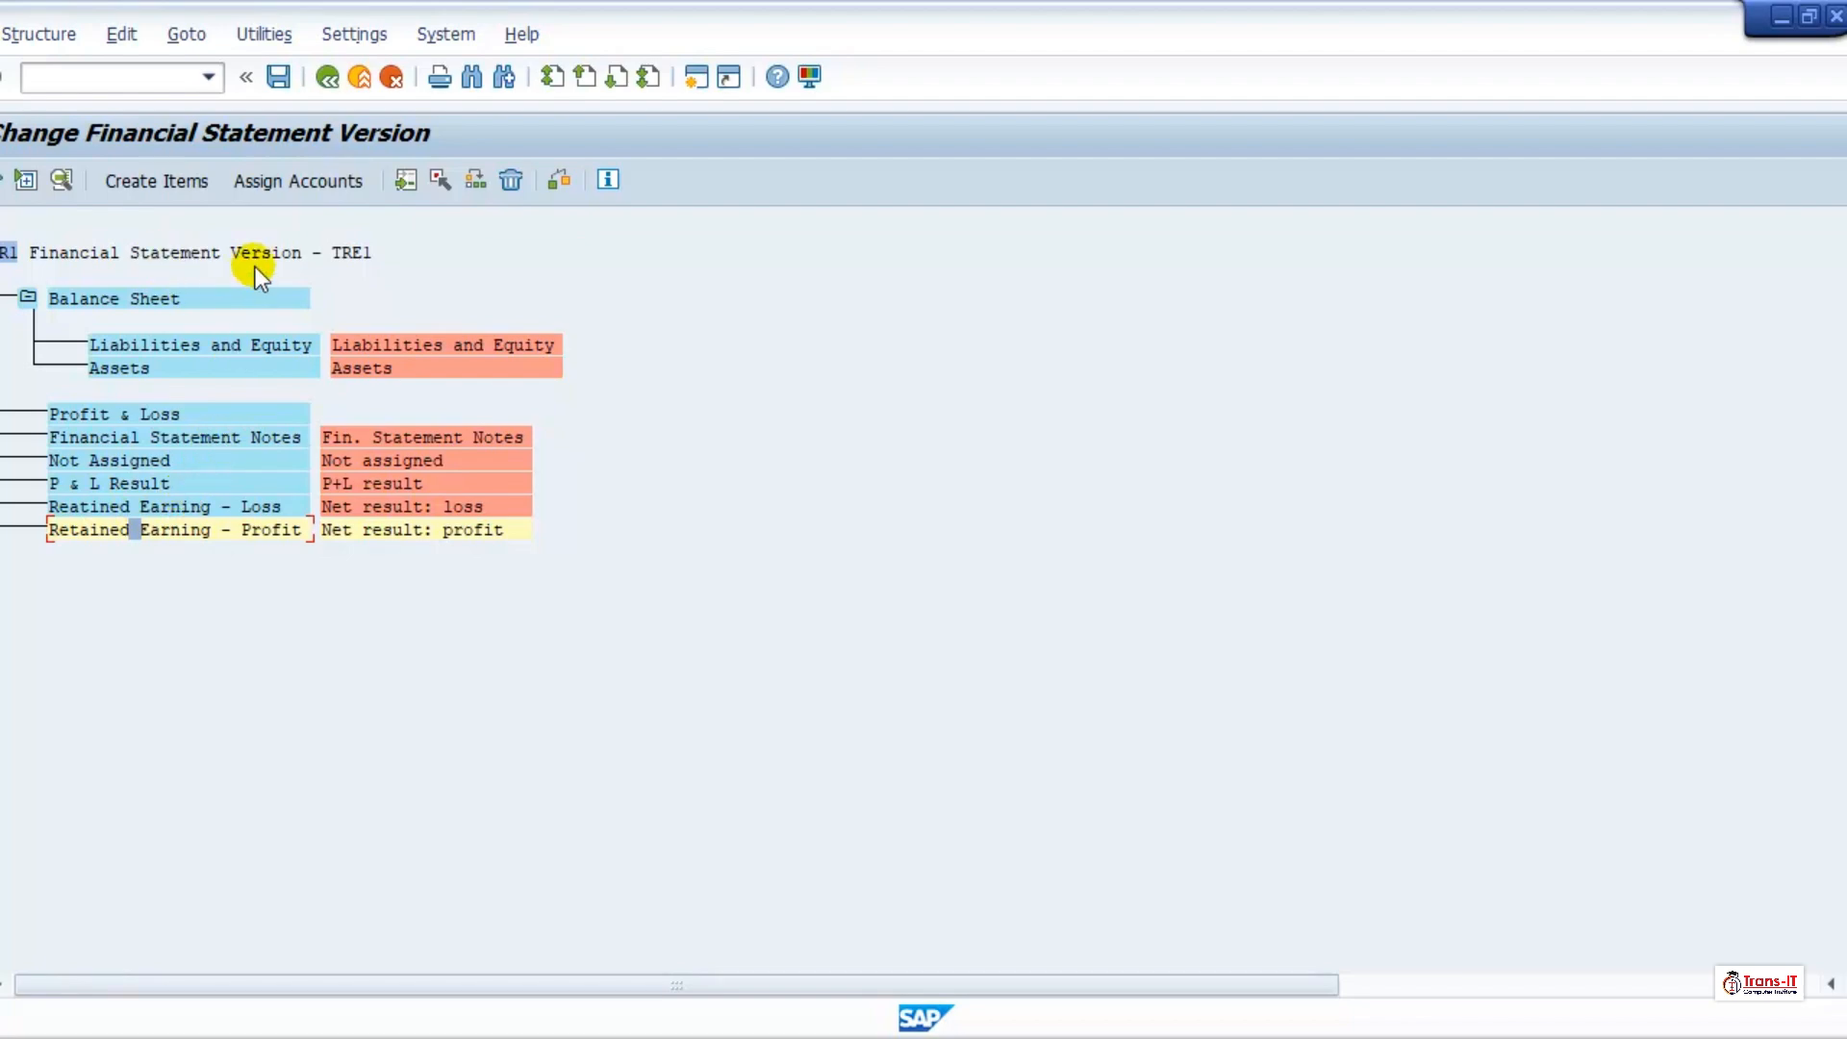
{"action": "left_click", "coordinate": [152, 299]}
{"action": "left_click", "coordinate": [474, 179]}
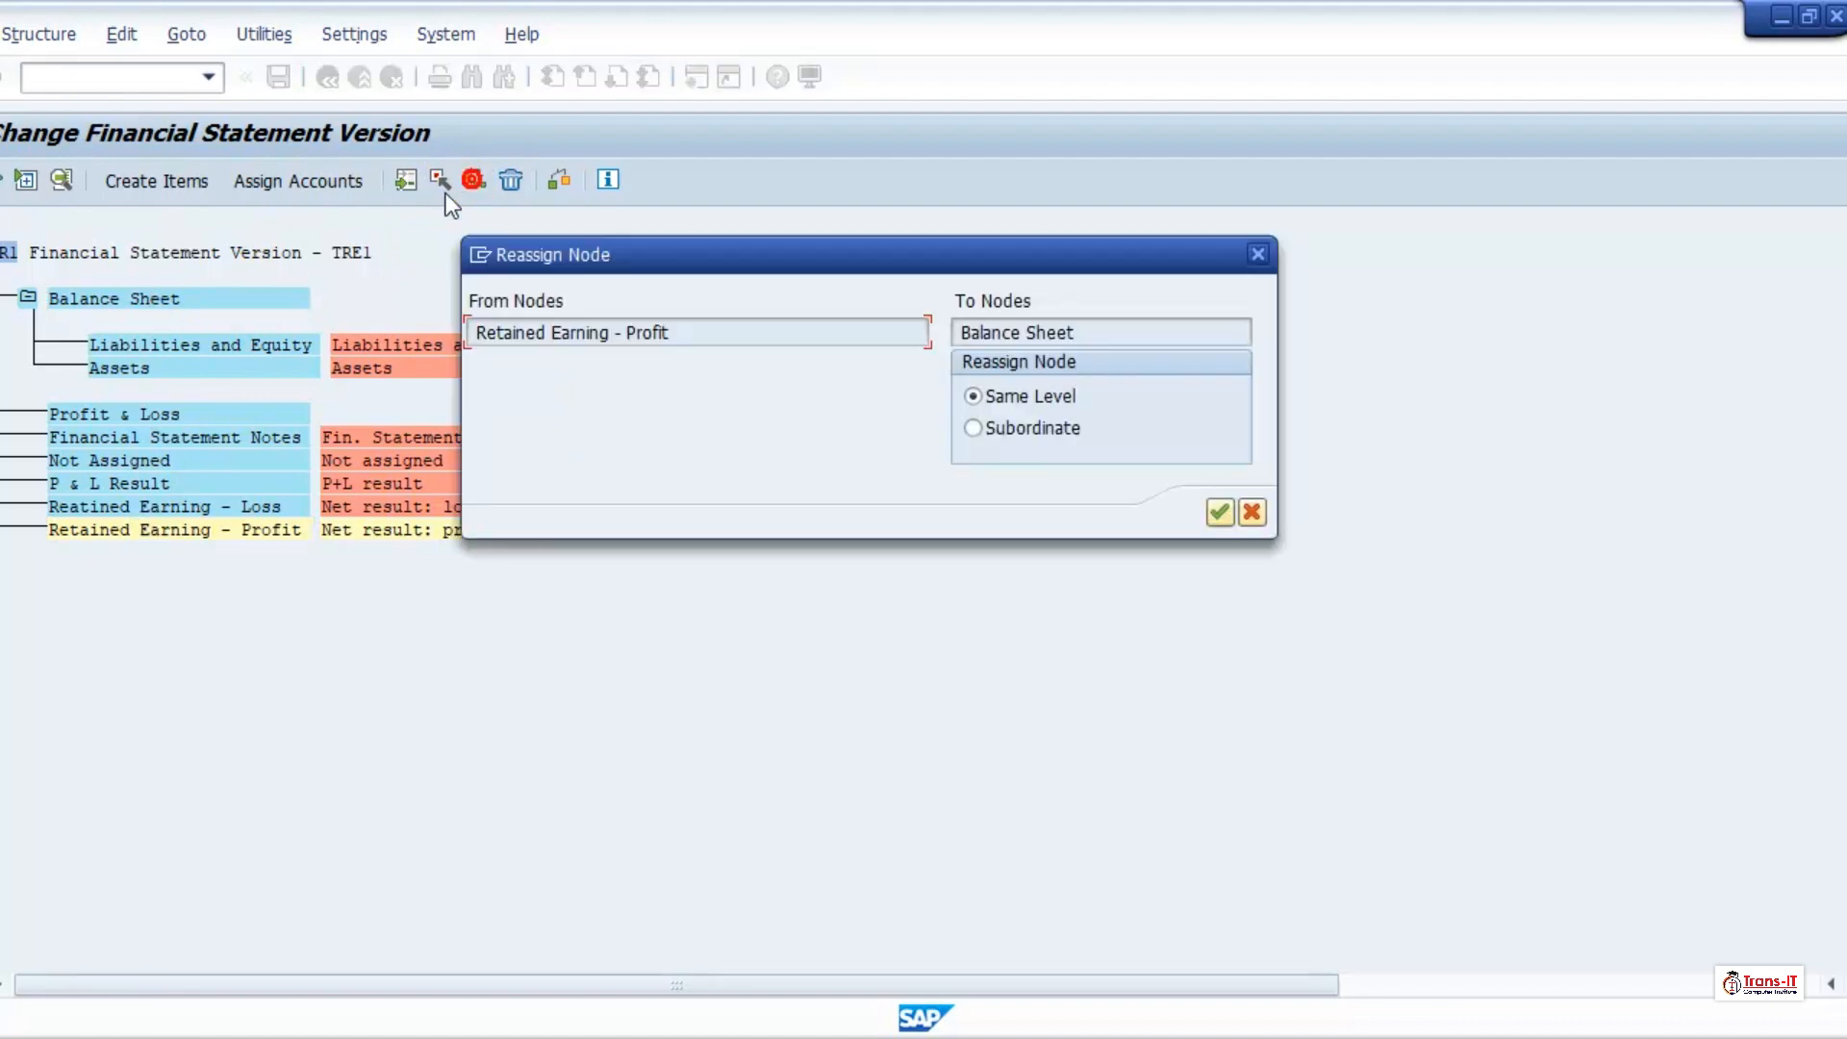
{"action": "left_click", "coordinate": [1047, 428]}
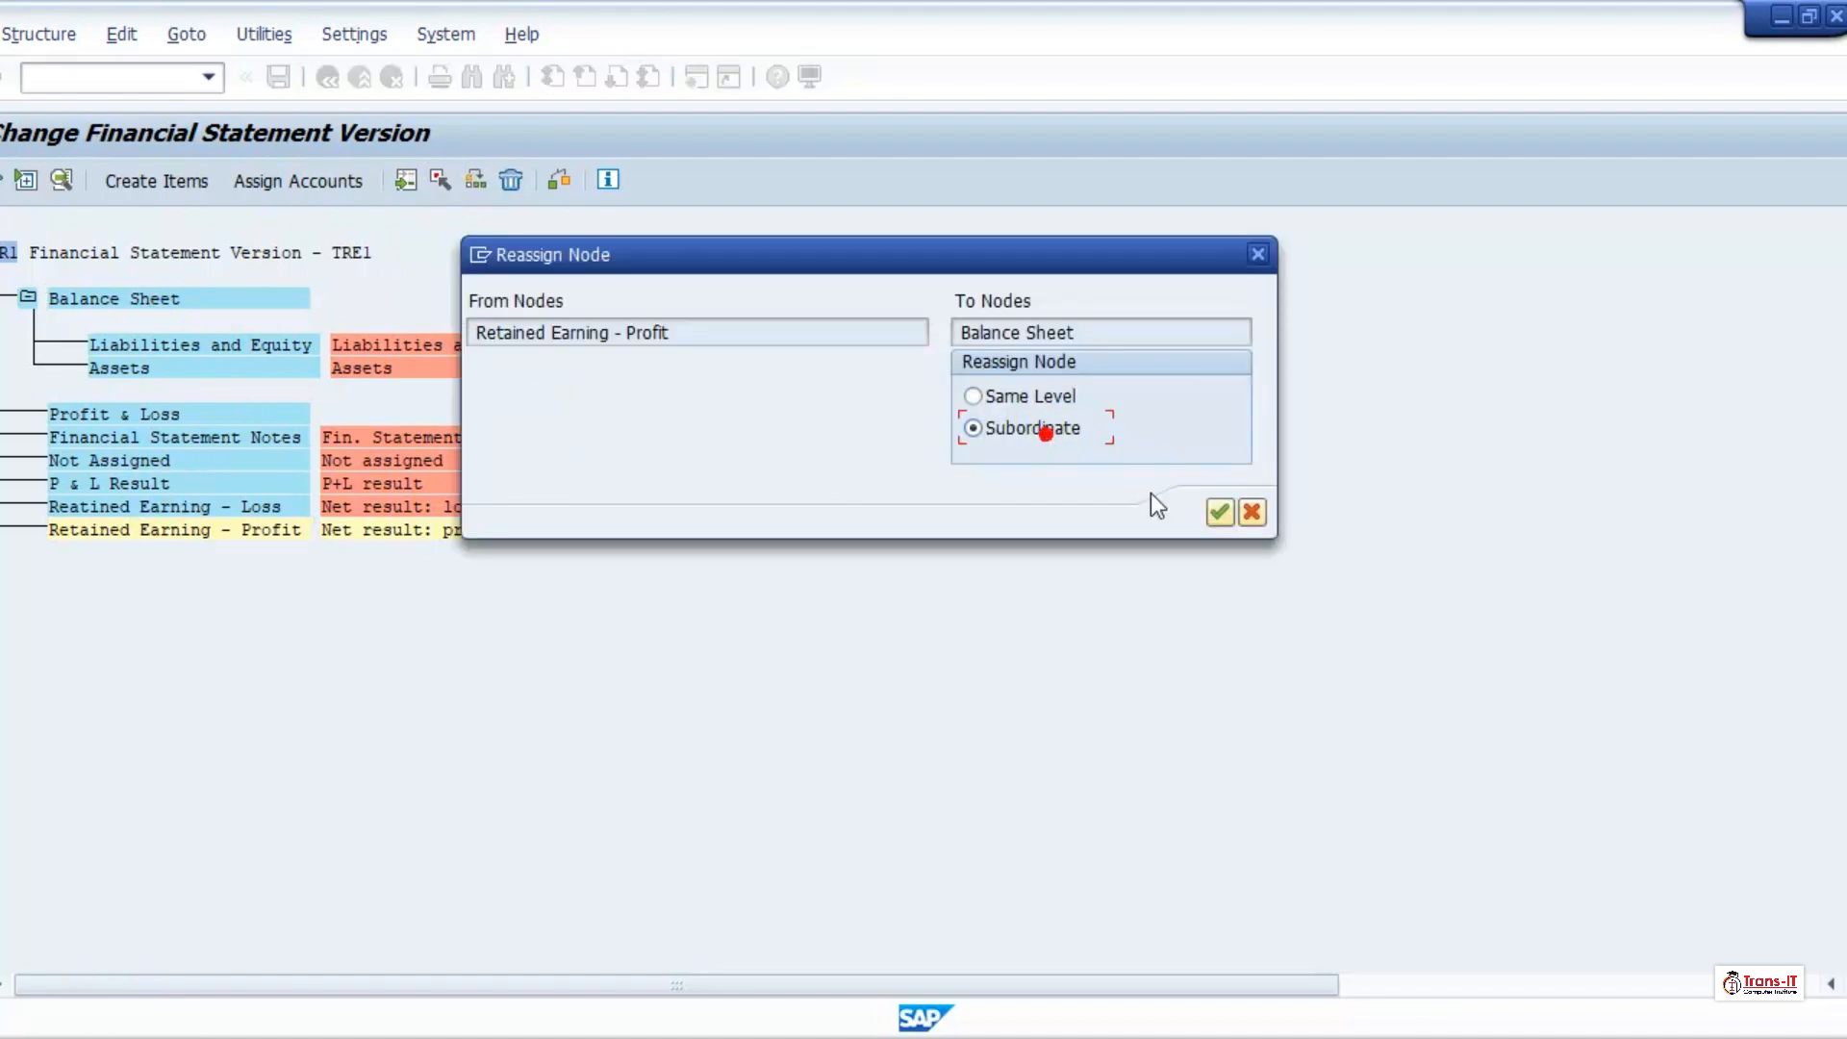
{"action": "left_click", "coordinate": [1220, 512]}
Step: Reassign the Reatined Earning - Loss node to Balance Sheet as a subordinate
{"action": "left_click", "coordinate": [128, 532]}
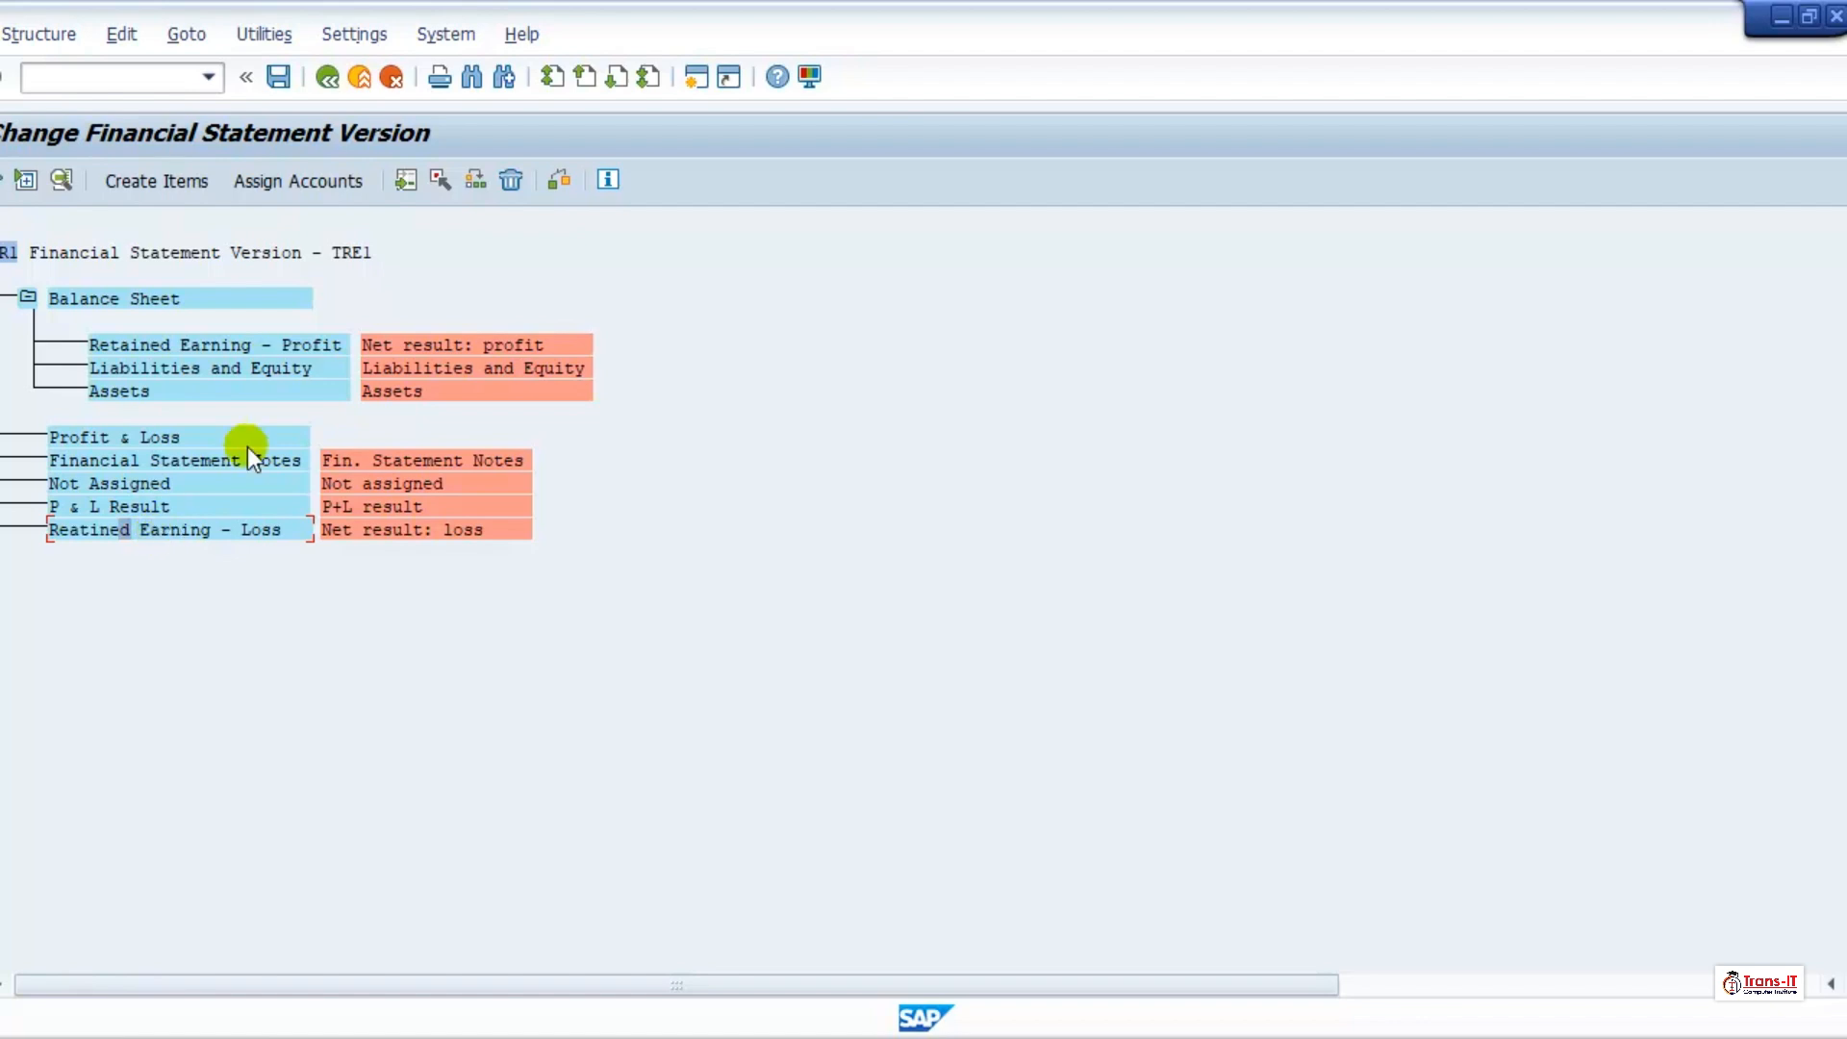
{"action": "left_click", "coordinate": [438, 179]}
{"action": "left_click", "coordinate": [152, 298]}
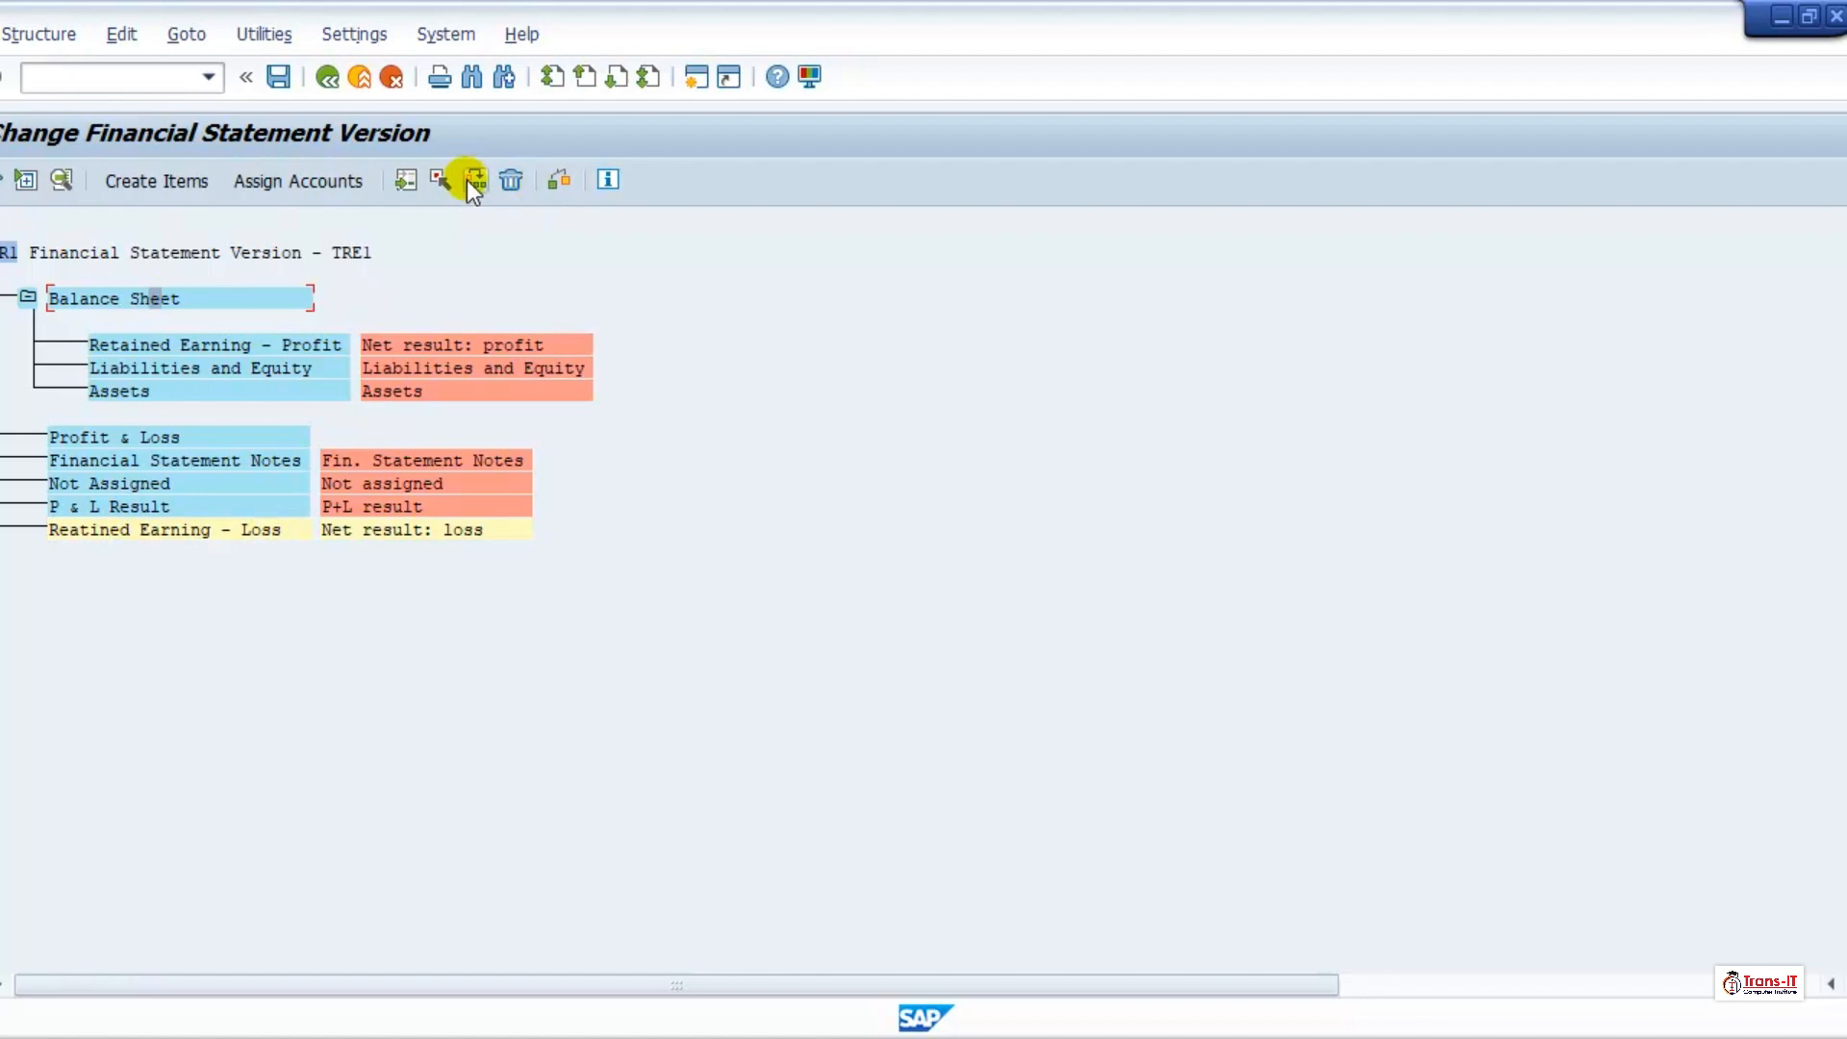
{"action": "left_click", "coordinate": [471, 181]}
{"action": "left_click", "coordinate": [1031, 433]}
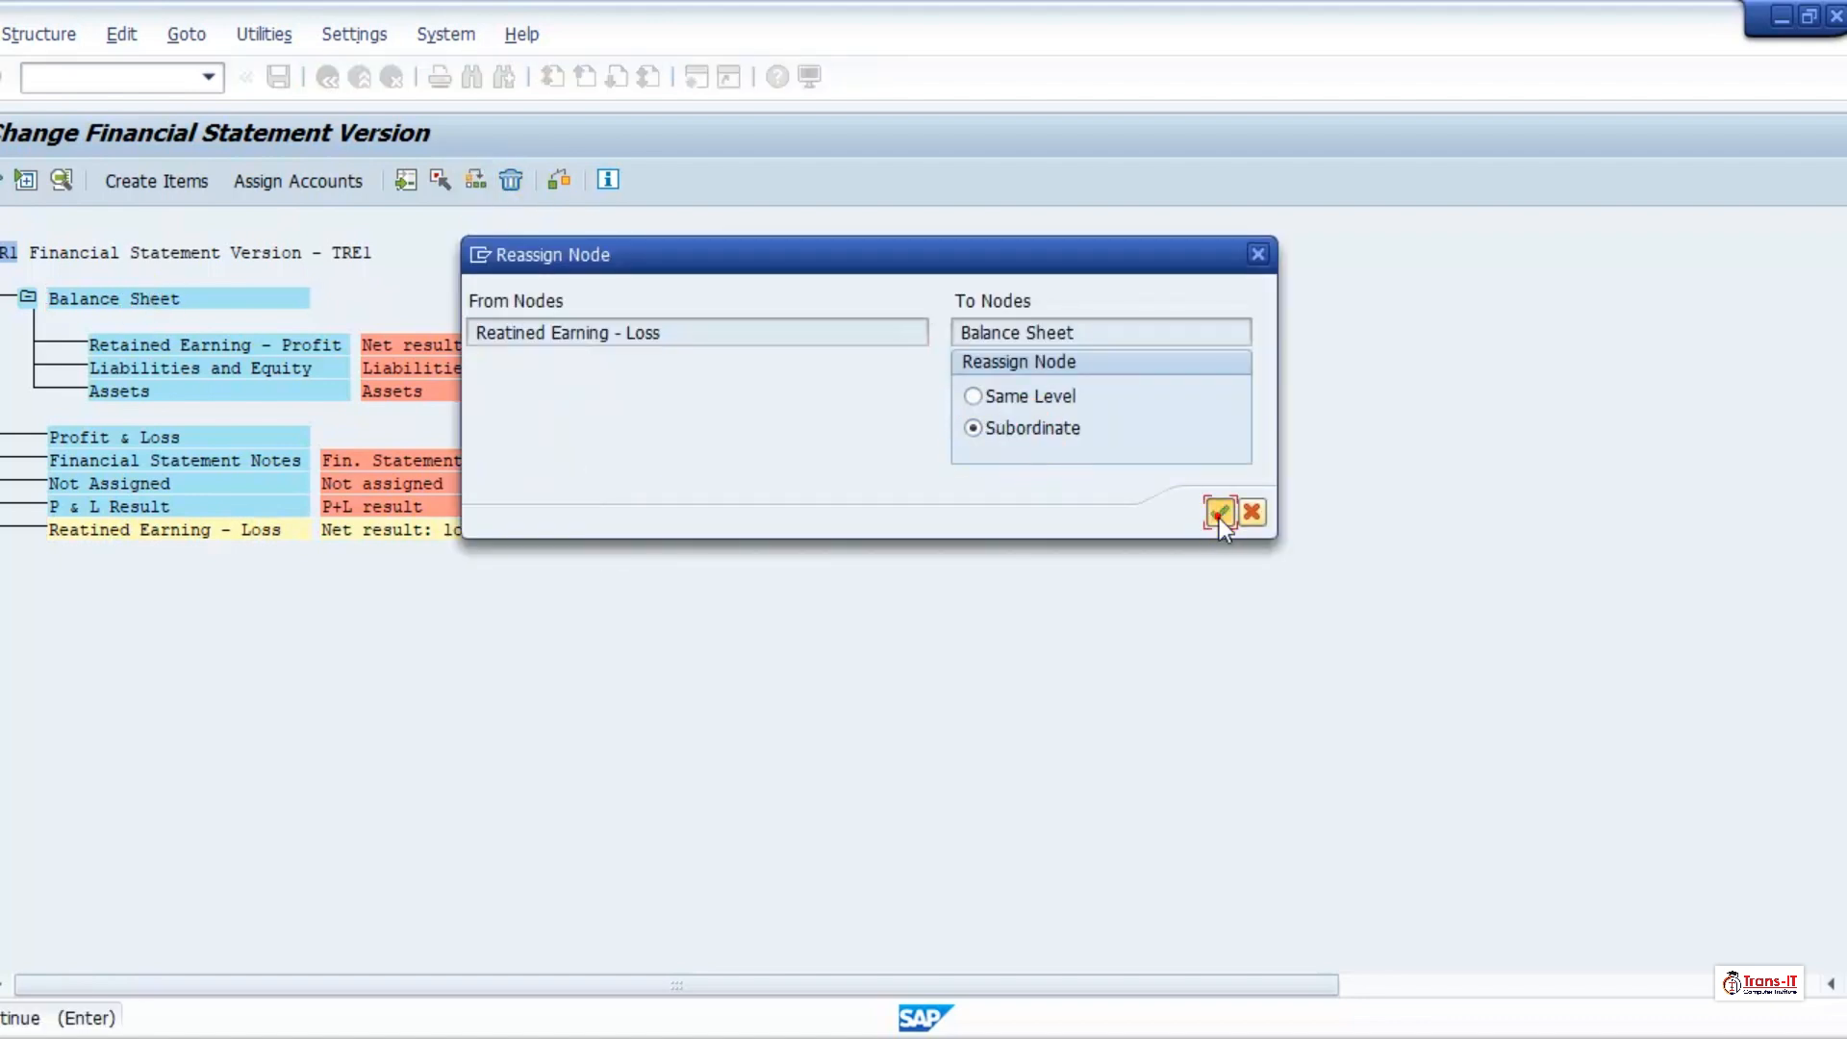
{"action": "left_click", "coordinate": [1220, 511]}
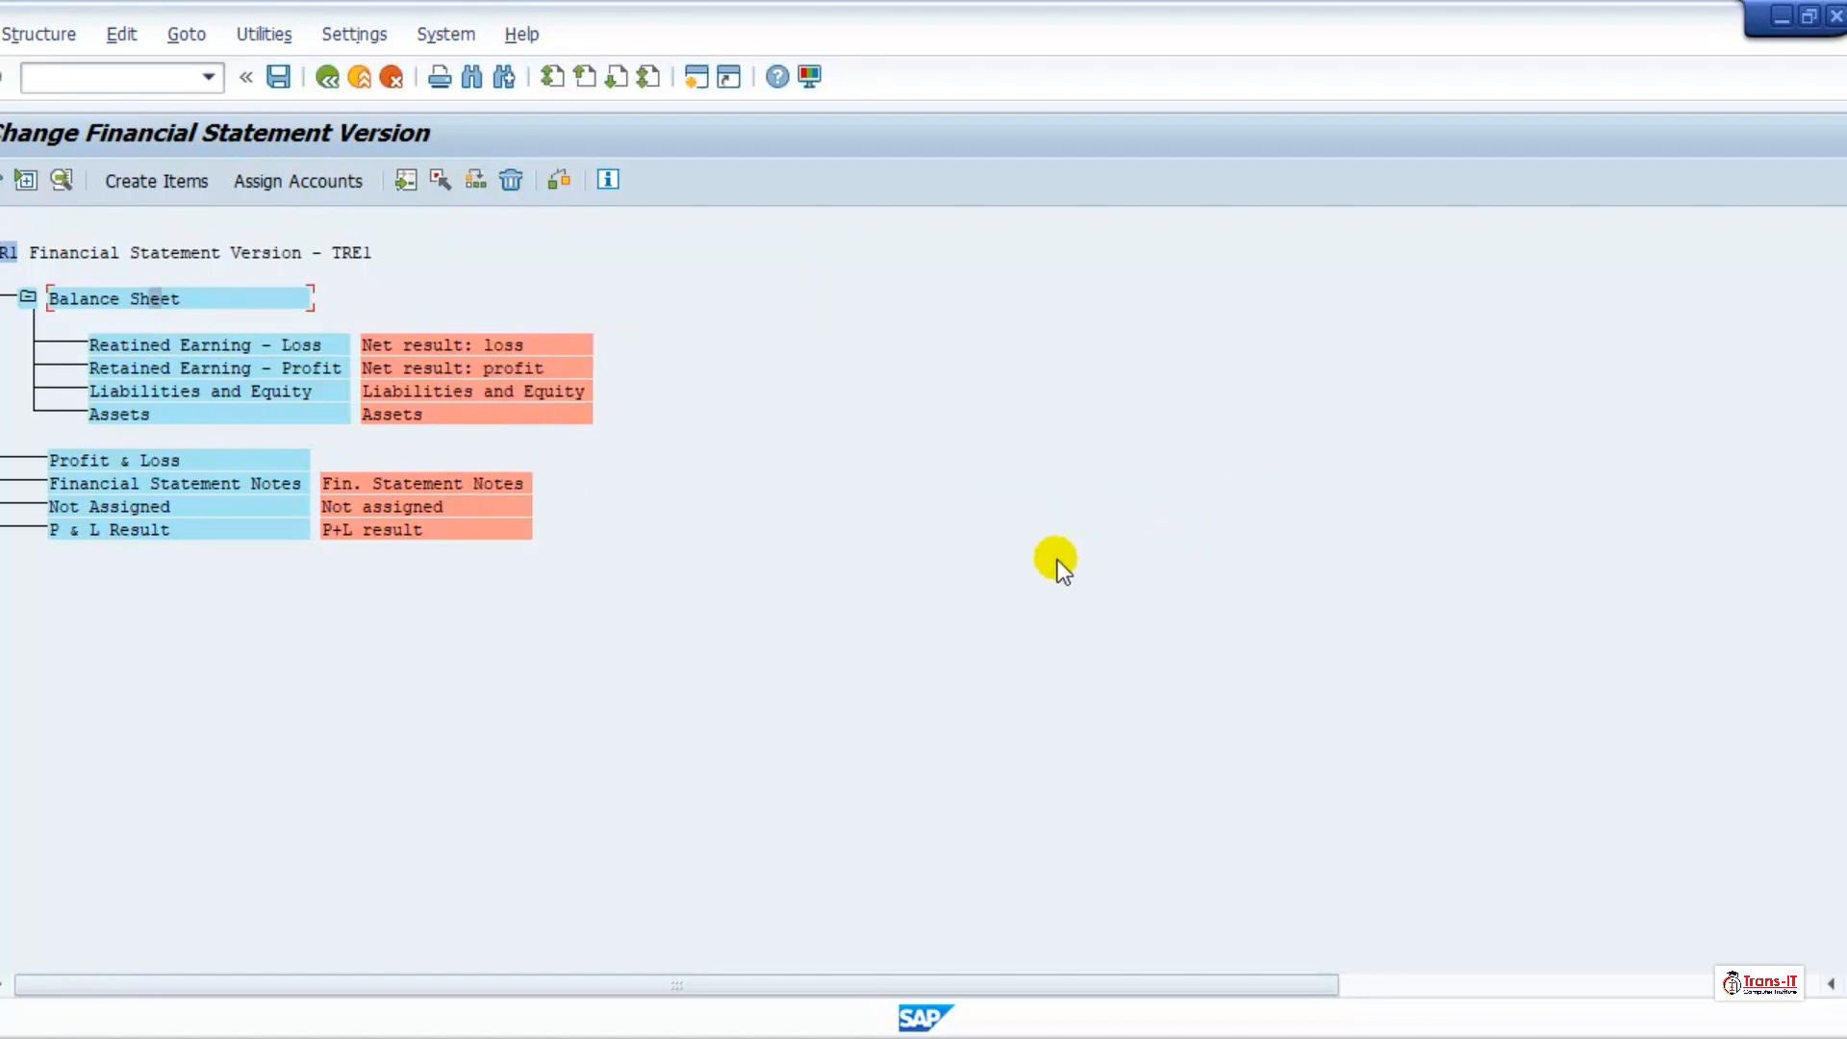
Step: Reassign the P & L Result node to Profit & Loss as a subordinate
{"action": "left_click", "coordinate": [108, 457]}
{"action": "left_click", "coordinate": [102, 529]}
{"action": "left_click", "coordinate": [439, 181]}
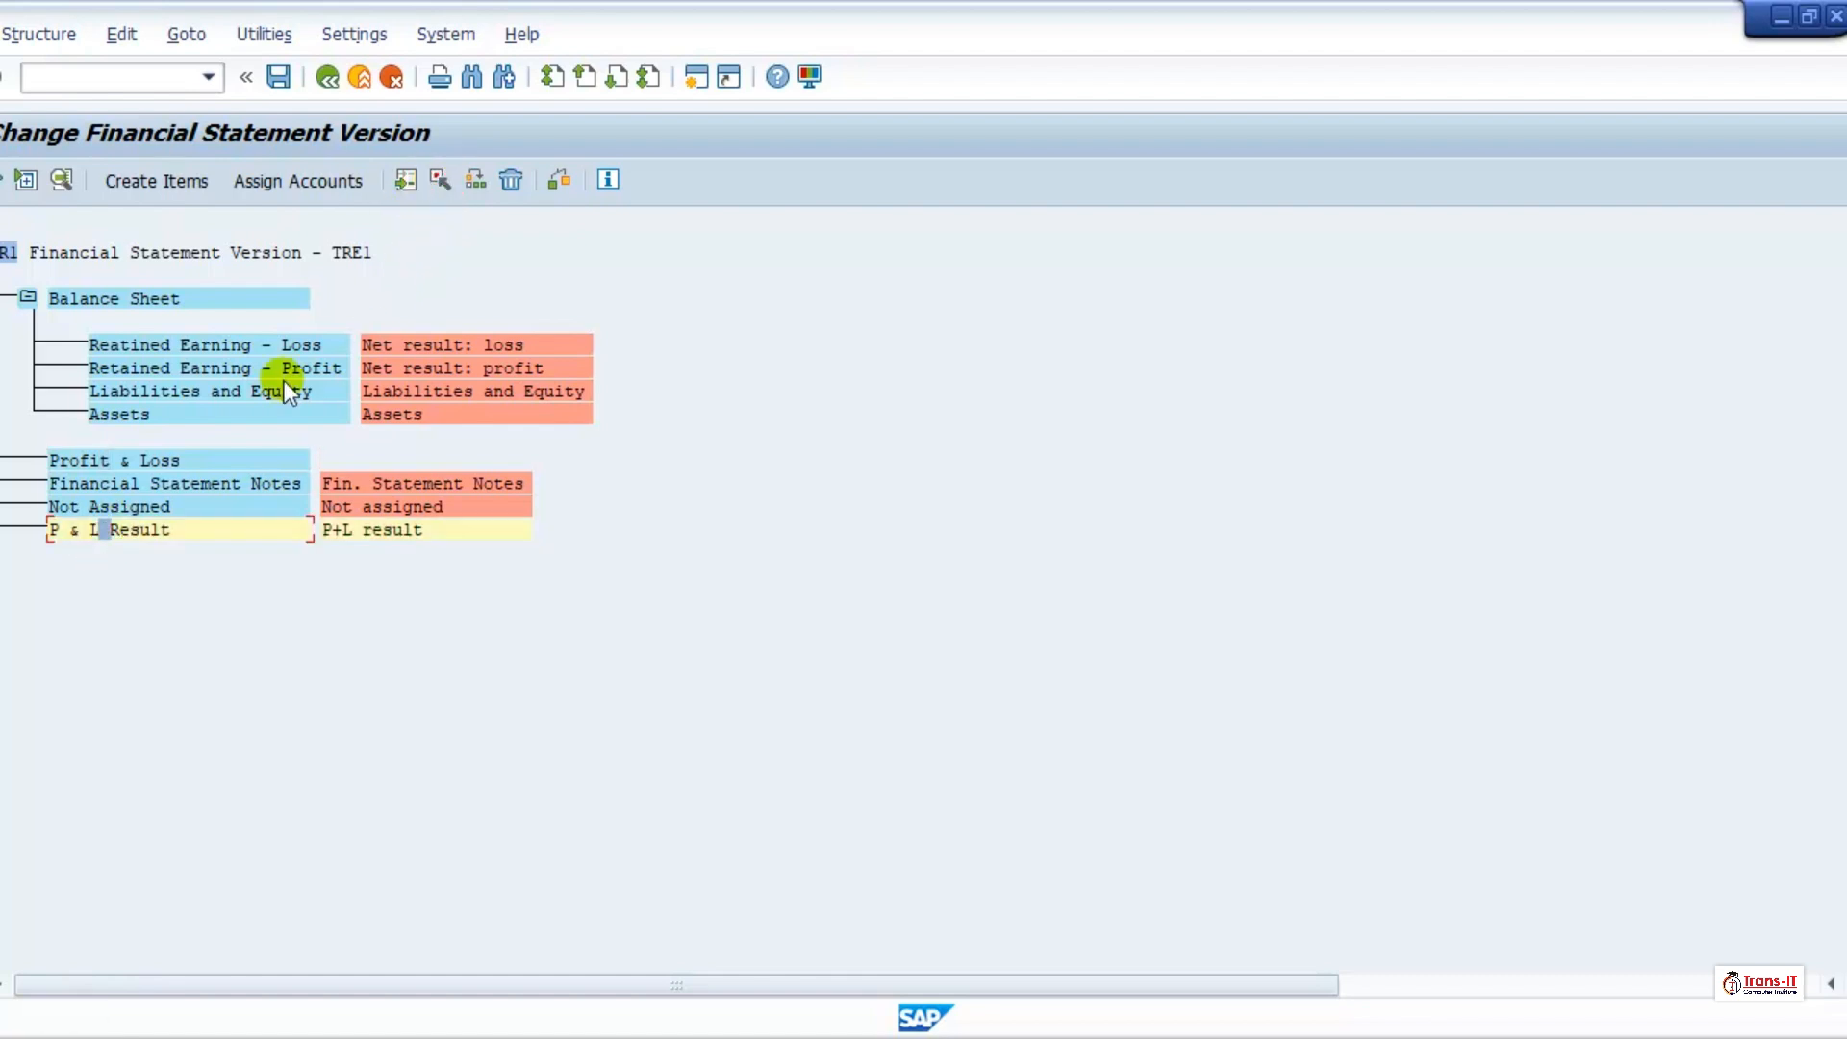
{"action": "left_click", "coordinate": [128, 459]}
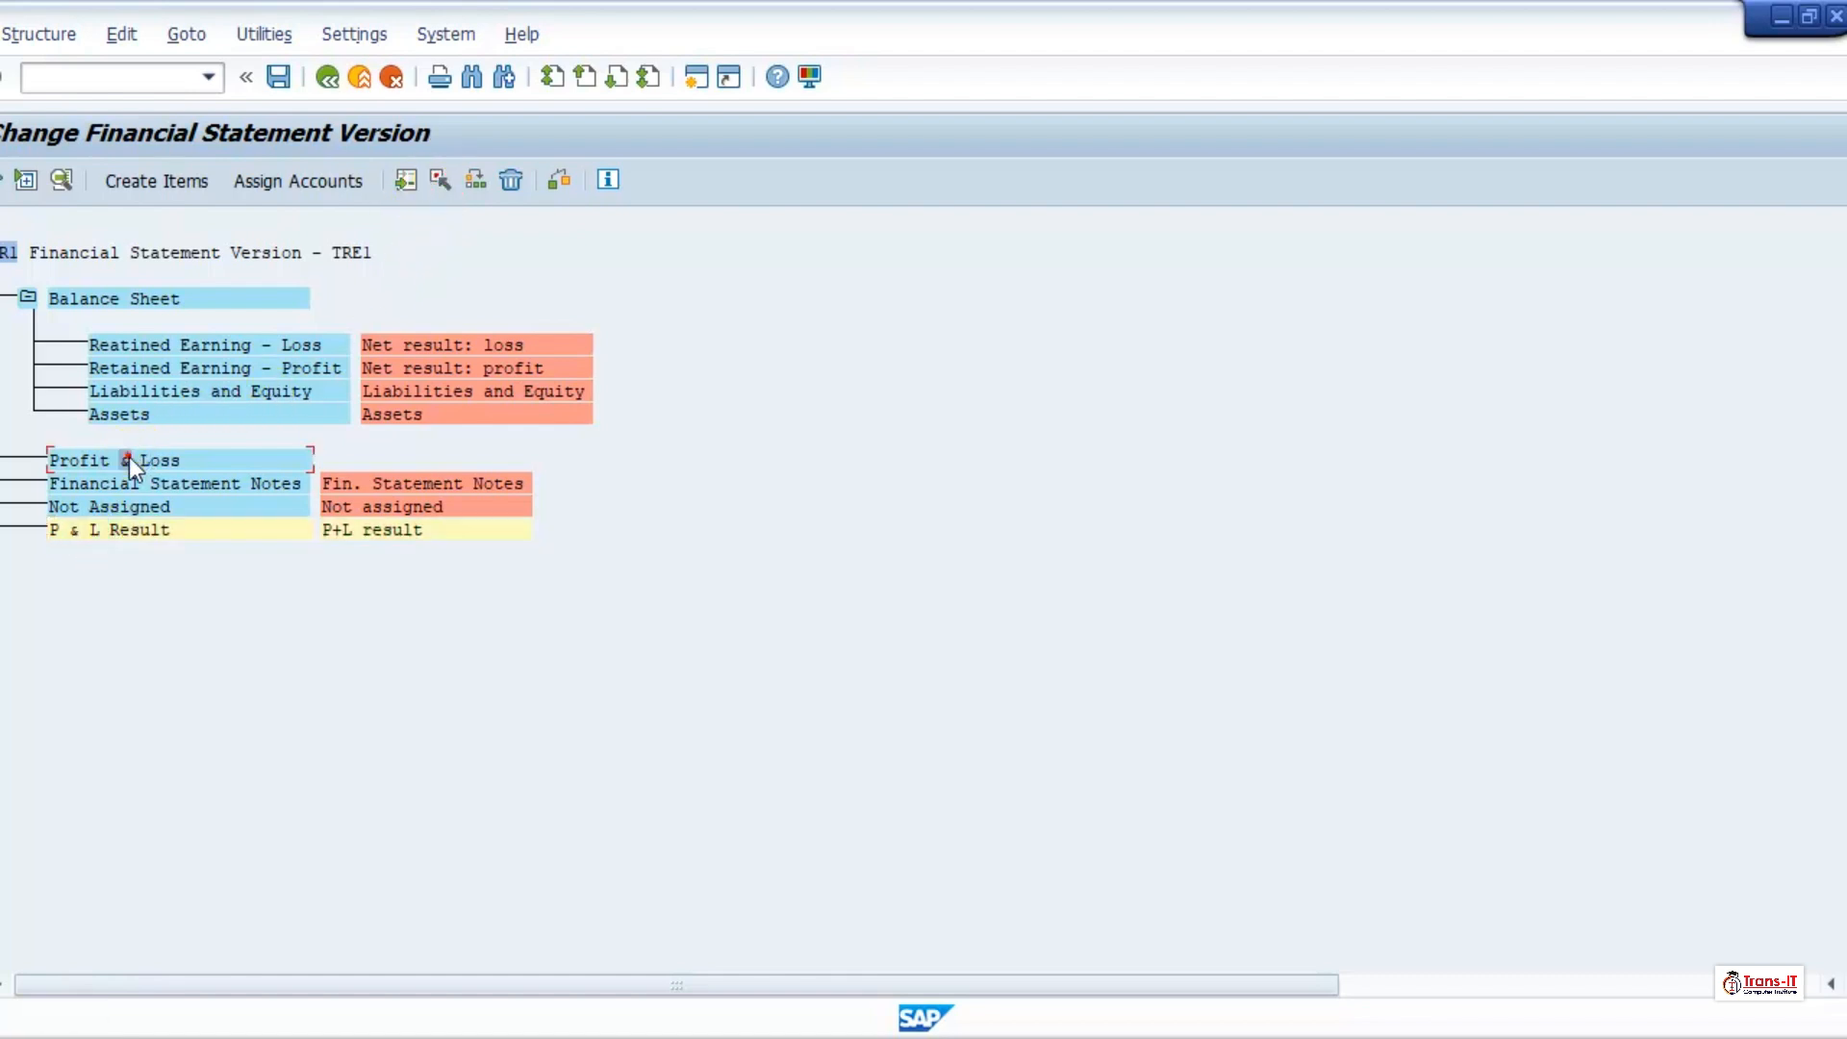
{"action": "left_click", "coordinate": [471, 179]}
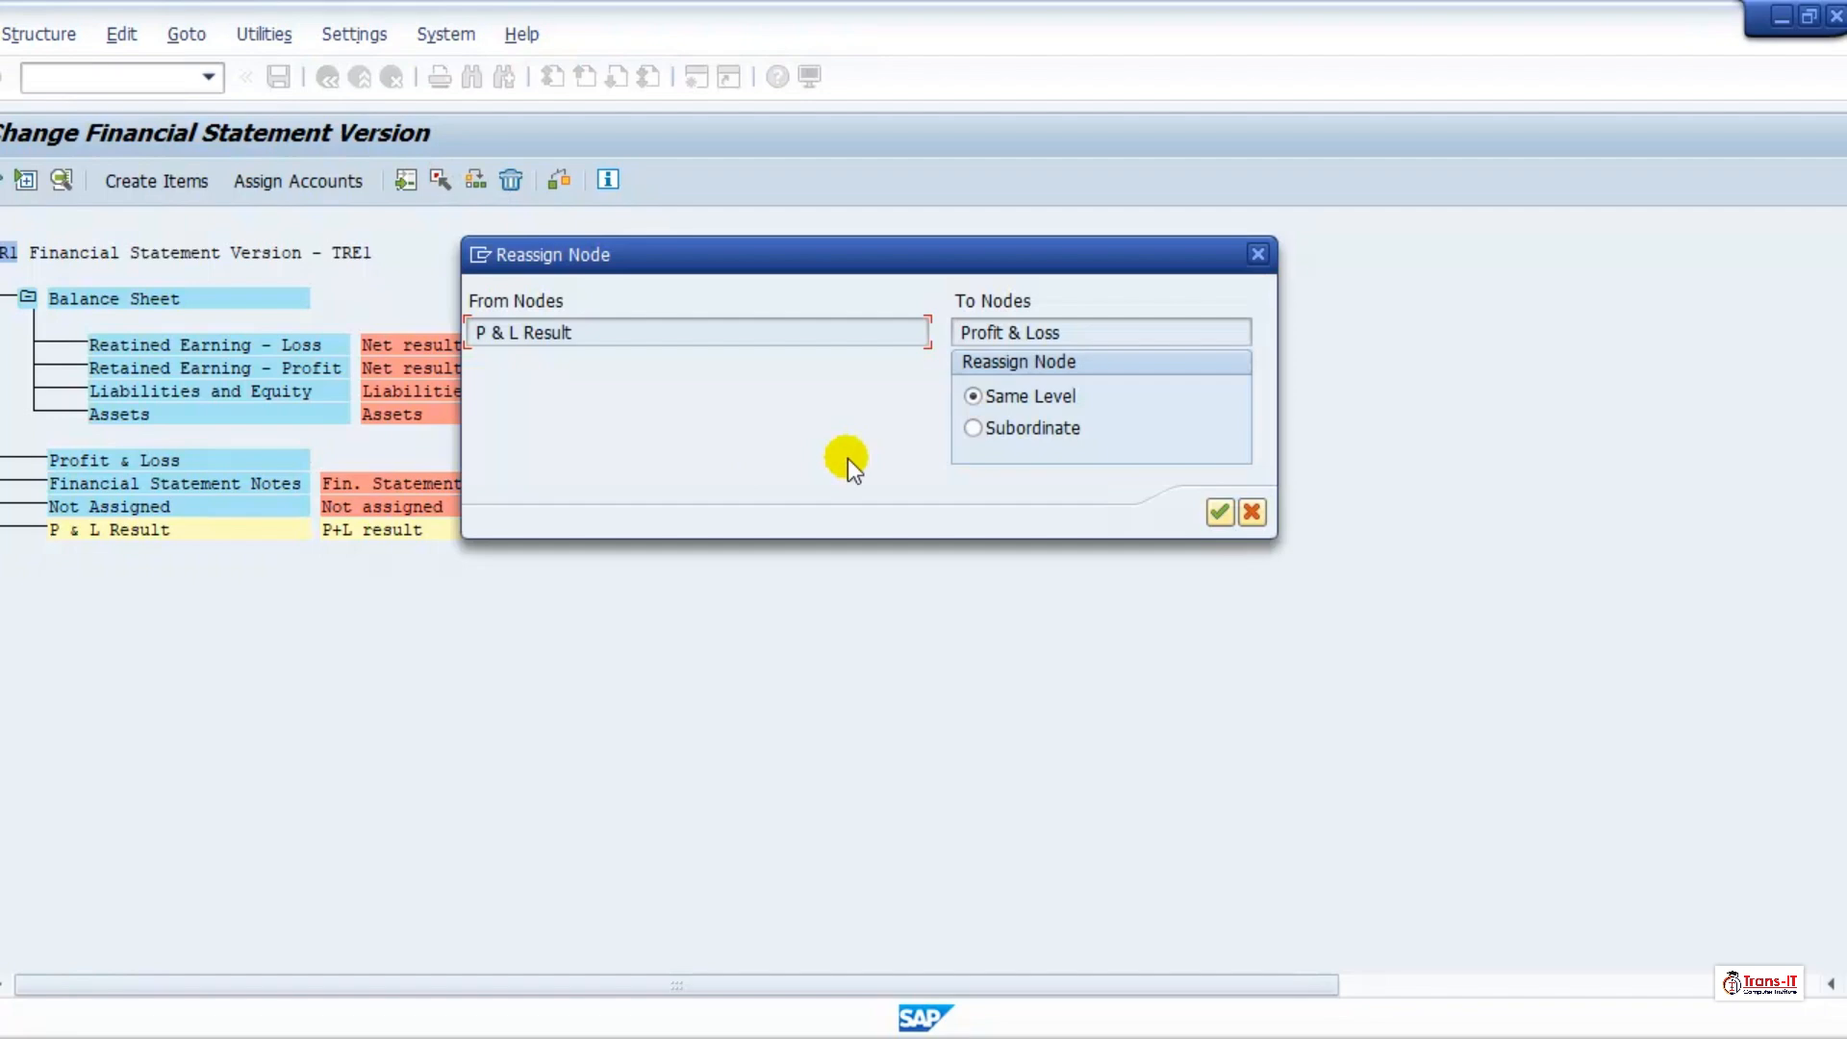
{"action": "left_click", "coordinate": [989, 429]}
{"action": "left_click", "coordinate": [1218, 513]}
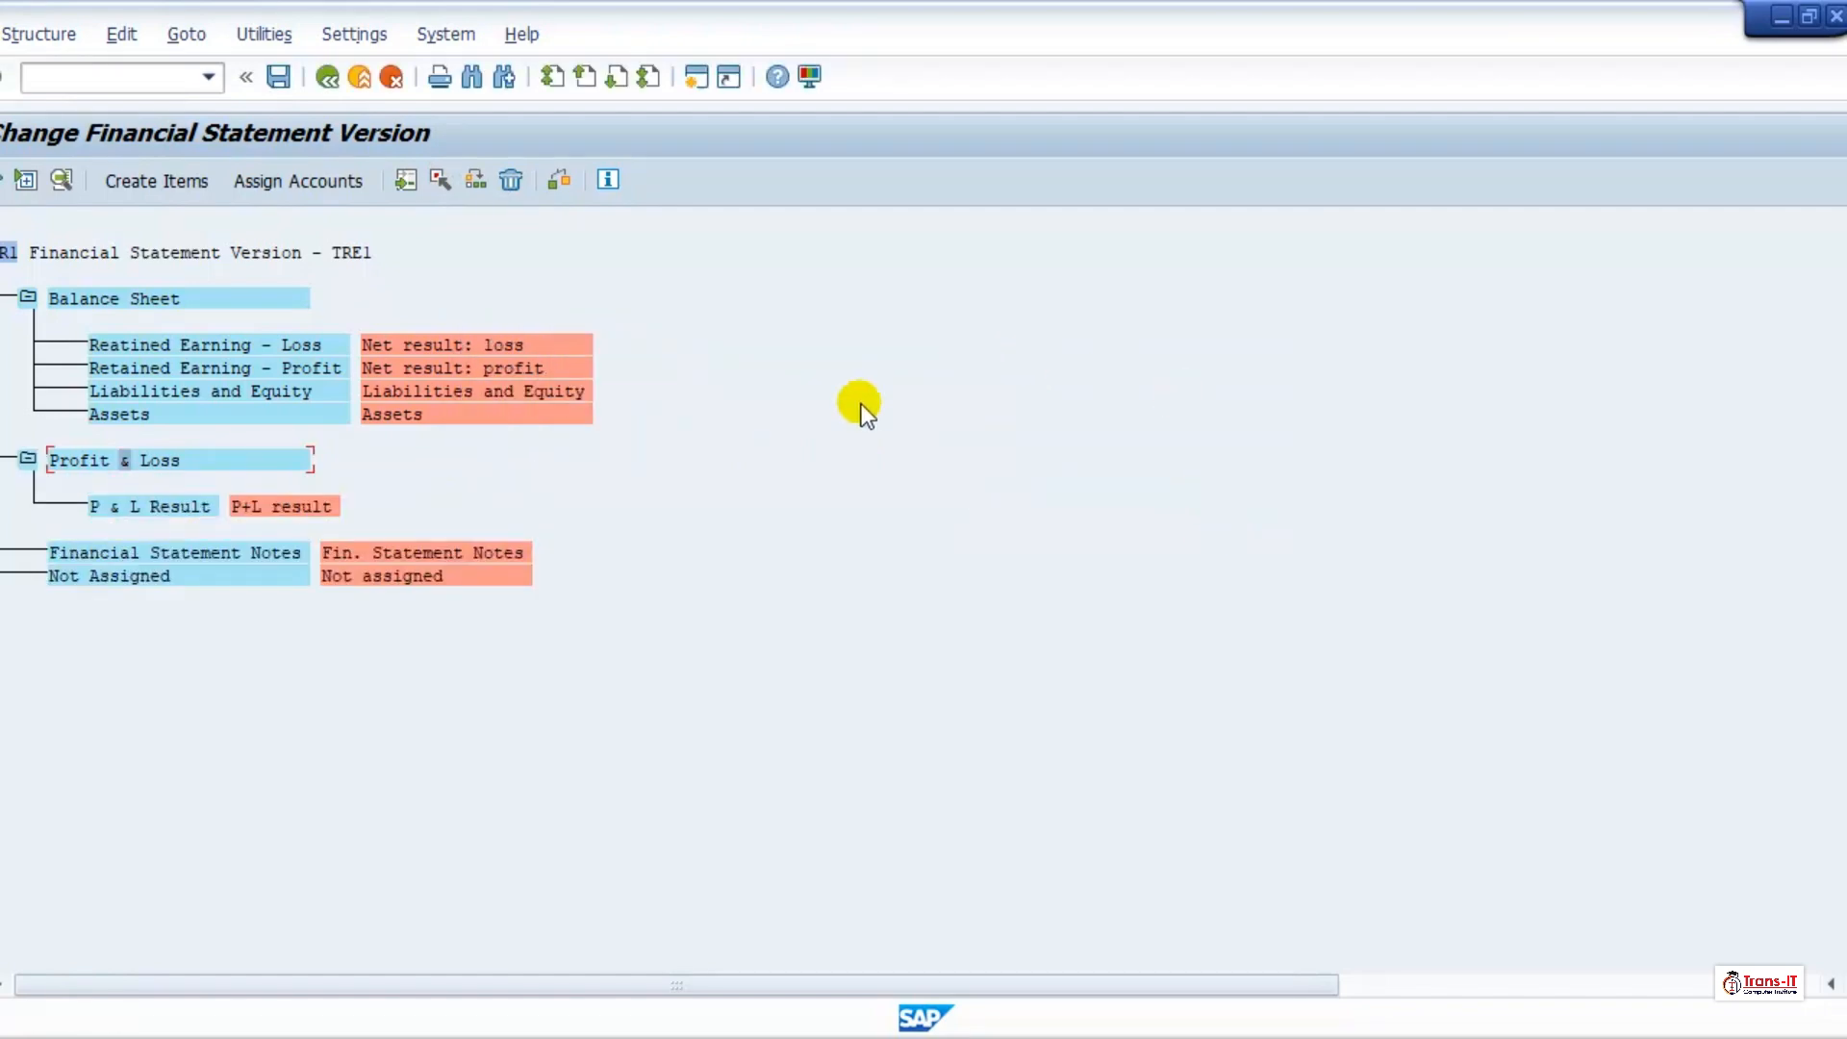
Step: Open the texts of the Assets item and set its first start-of-group line to "Assets"
{"action": "left_click", "coordinate": [119, 416]}
{"action": "double_click", "coordinate": [125, 412]}
{"action": "left_click", "coordinate": [538, 358]}
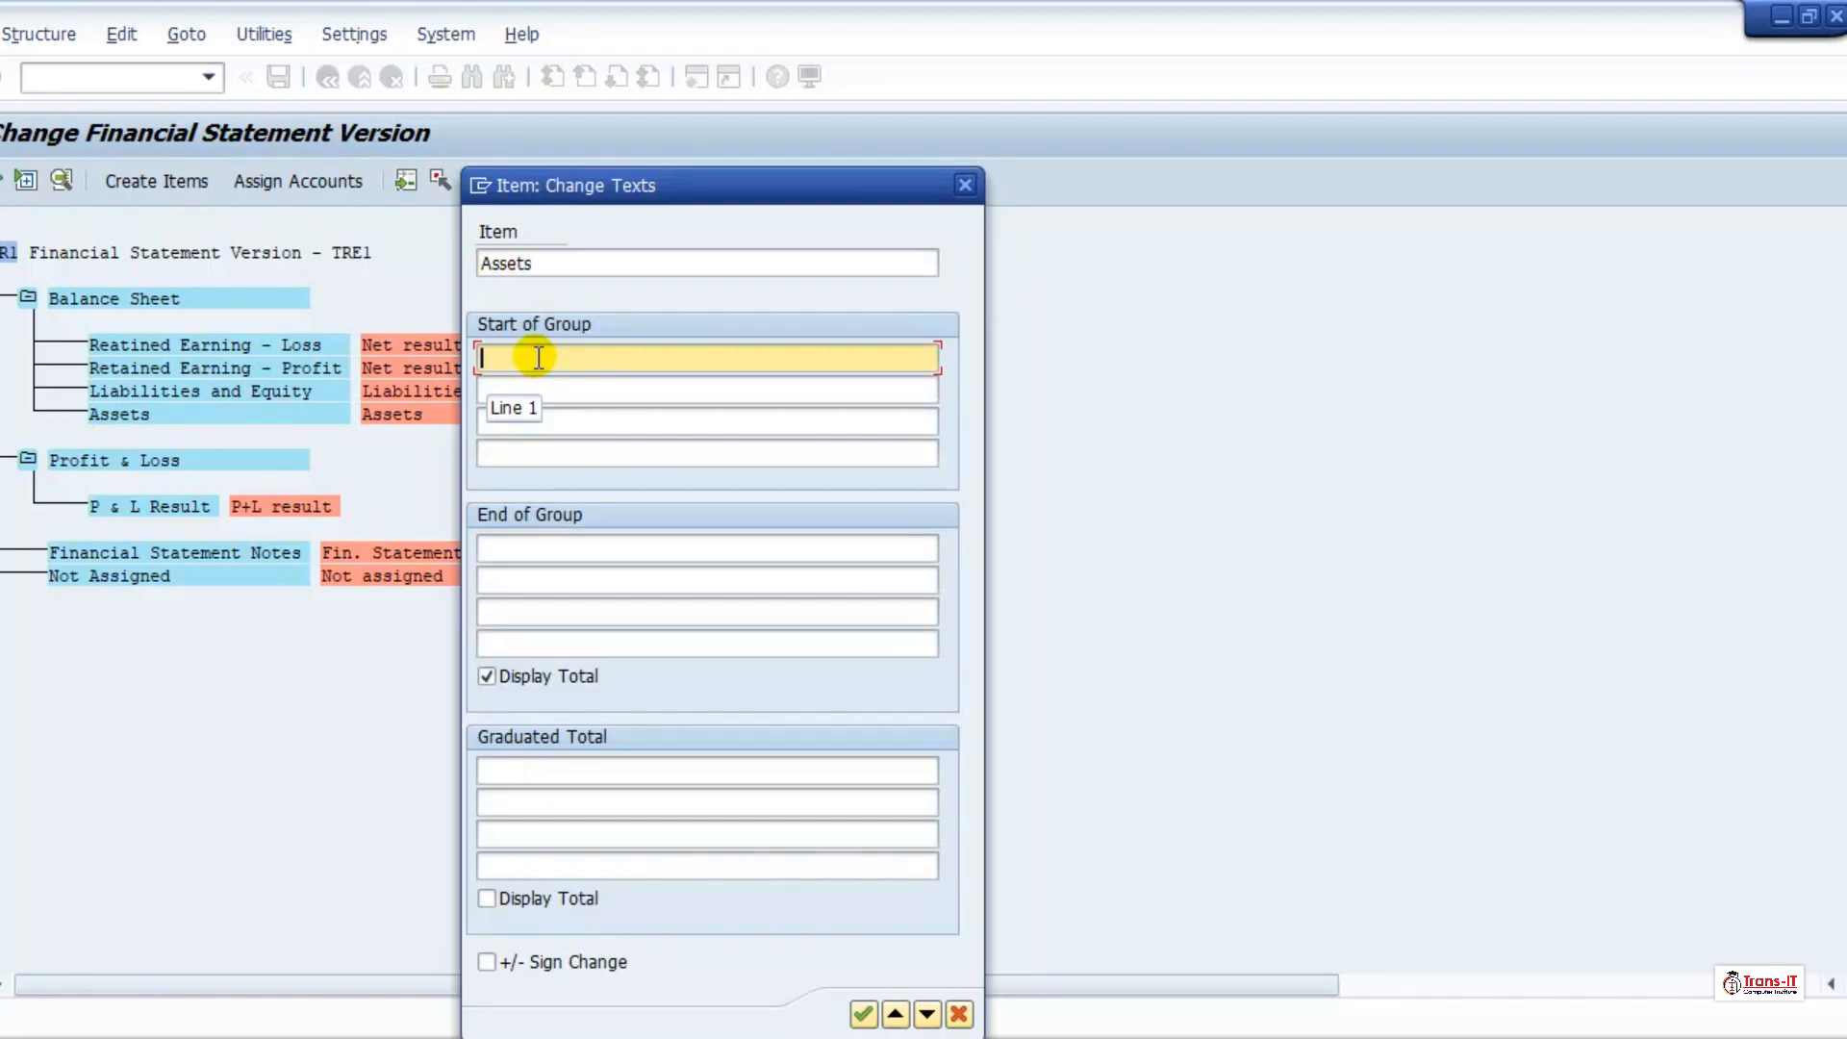
{"action": "type", "text": "Assets"}
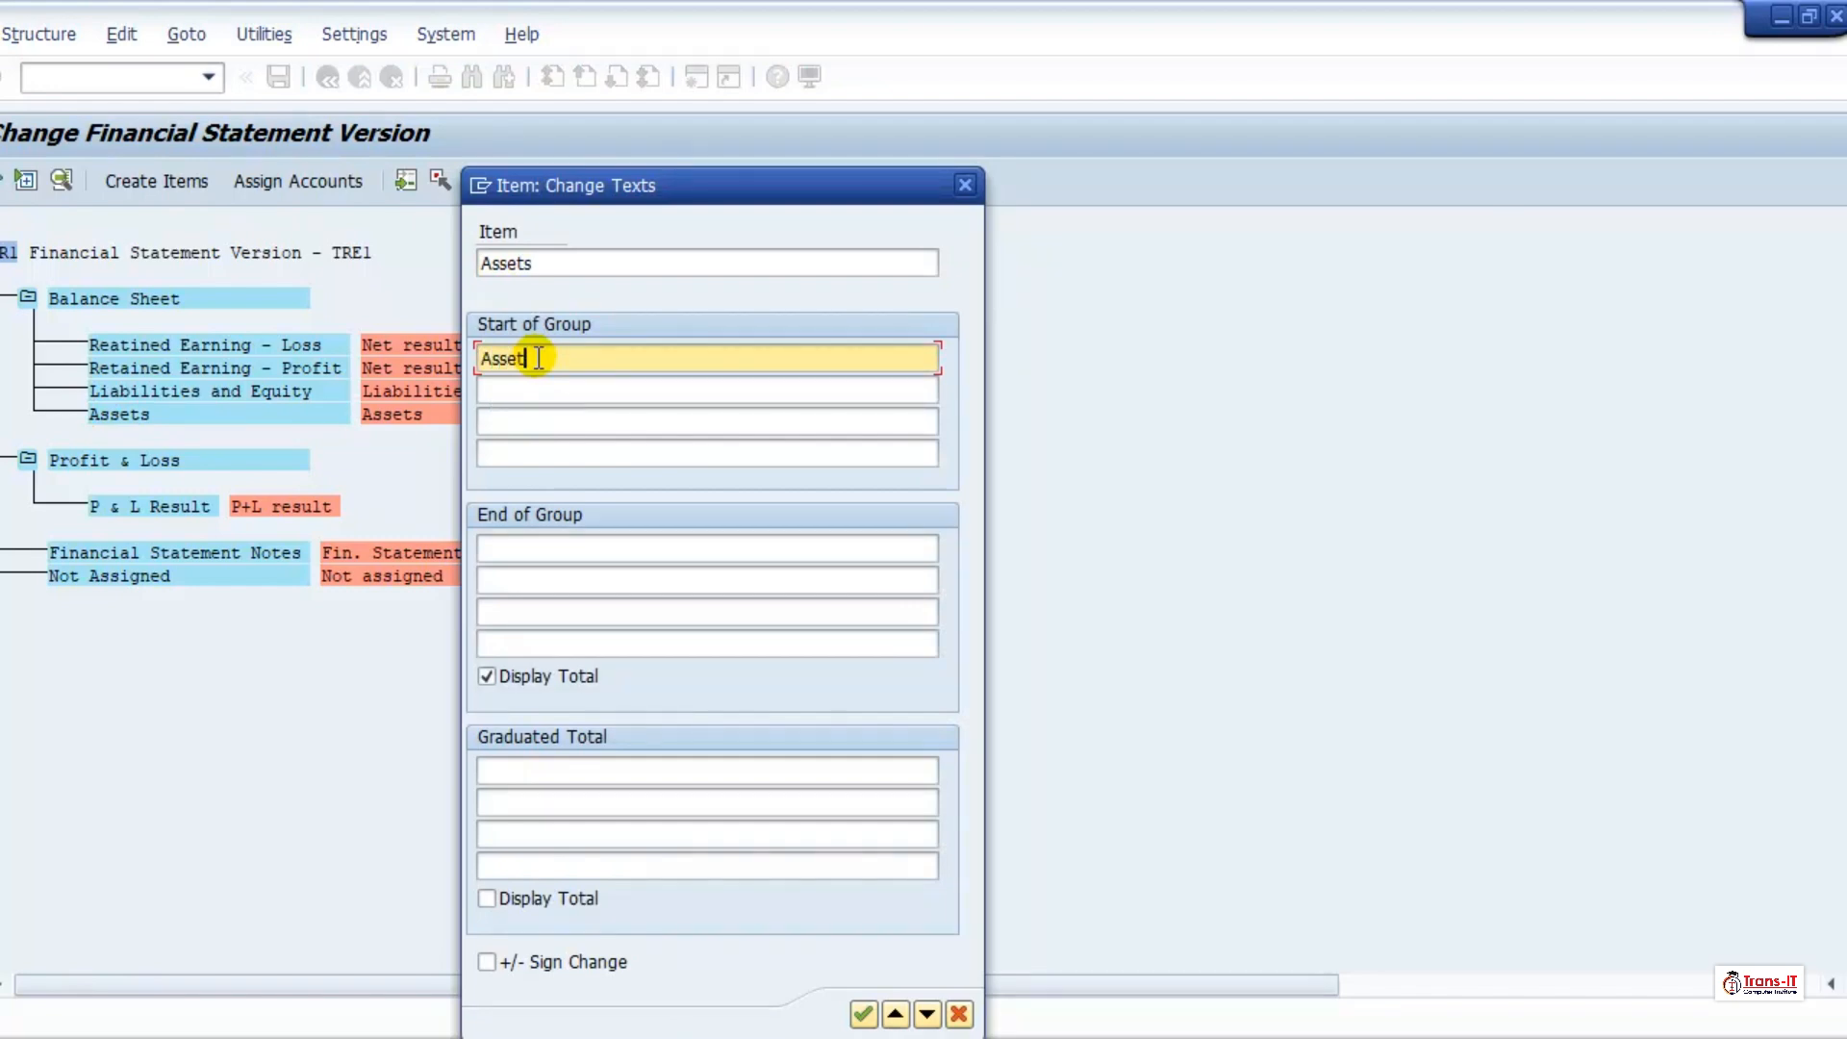
Step: Set the first end-of-group line of the Assets item to "Total Assets Less Current Liabilites" and accept the texts
{"action": "left_click", "coordinate": [568, 547]}
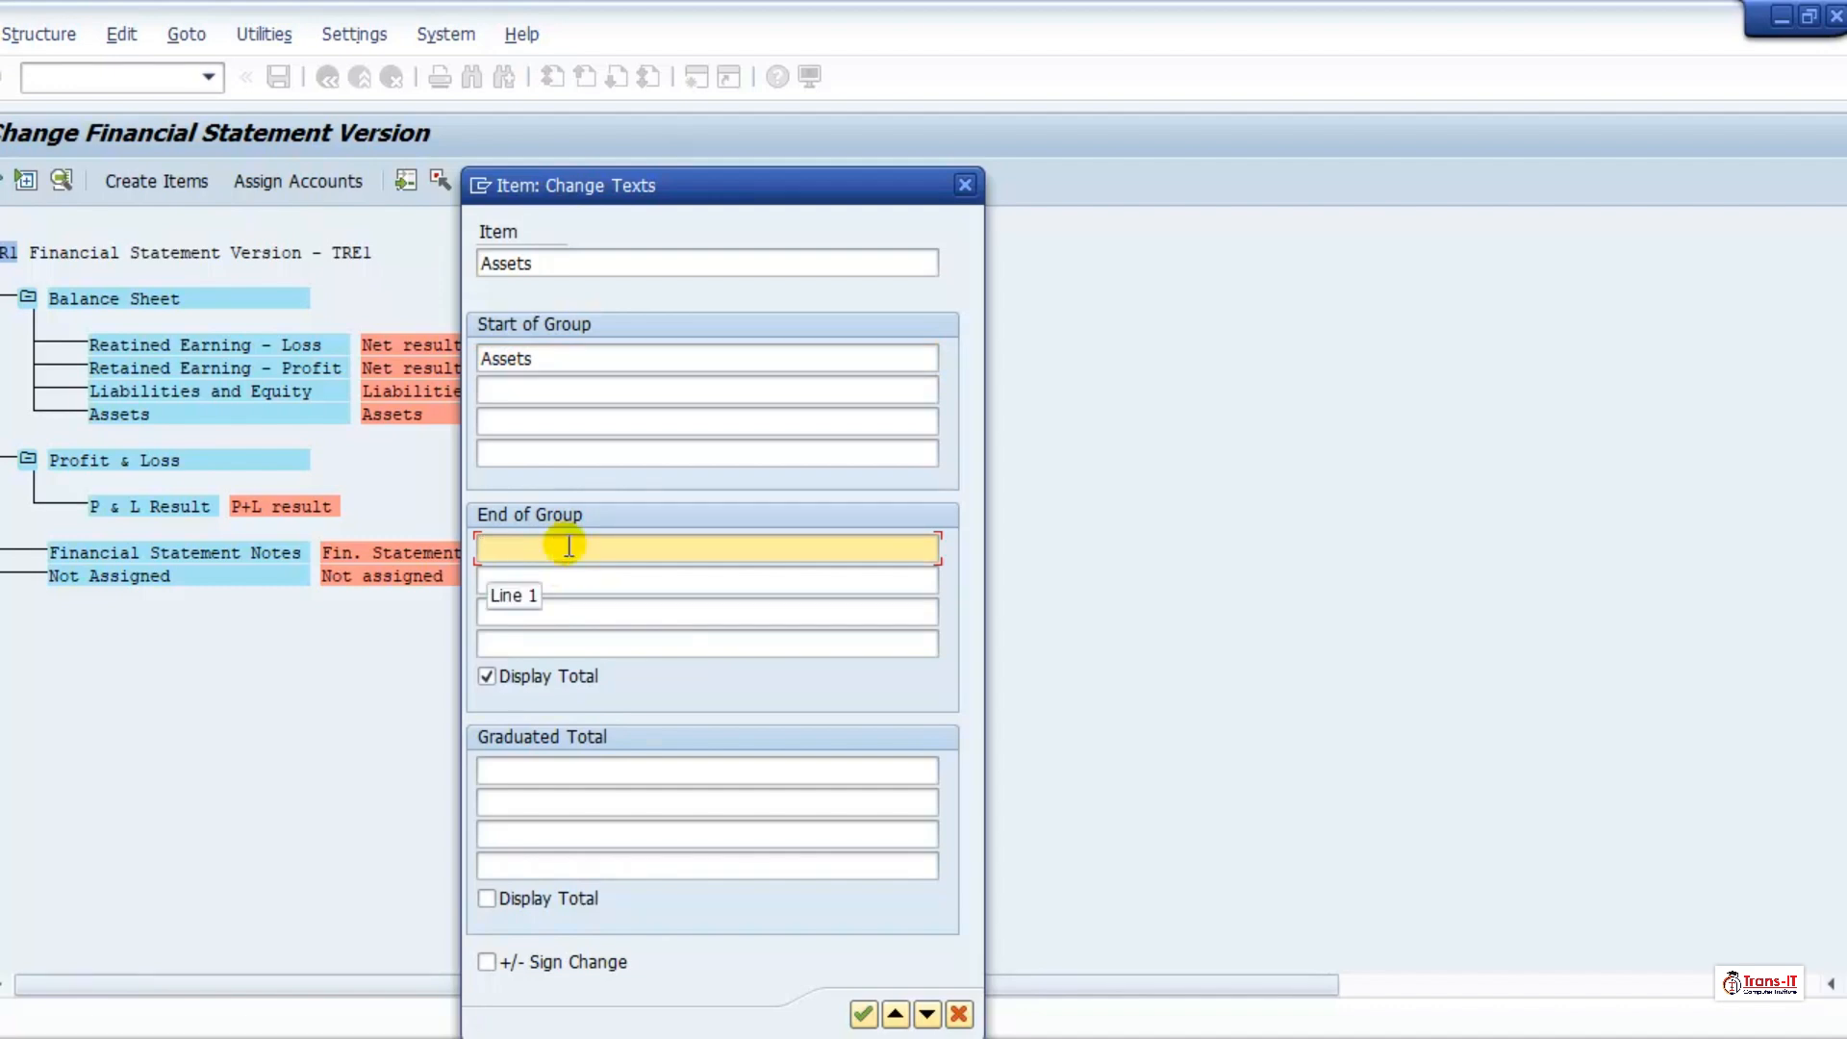
{"action": "type", "text": "Total A"}
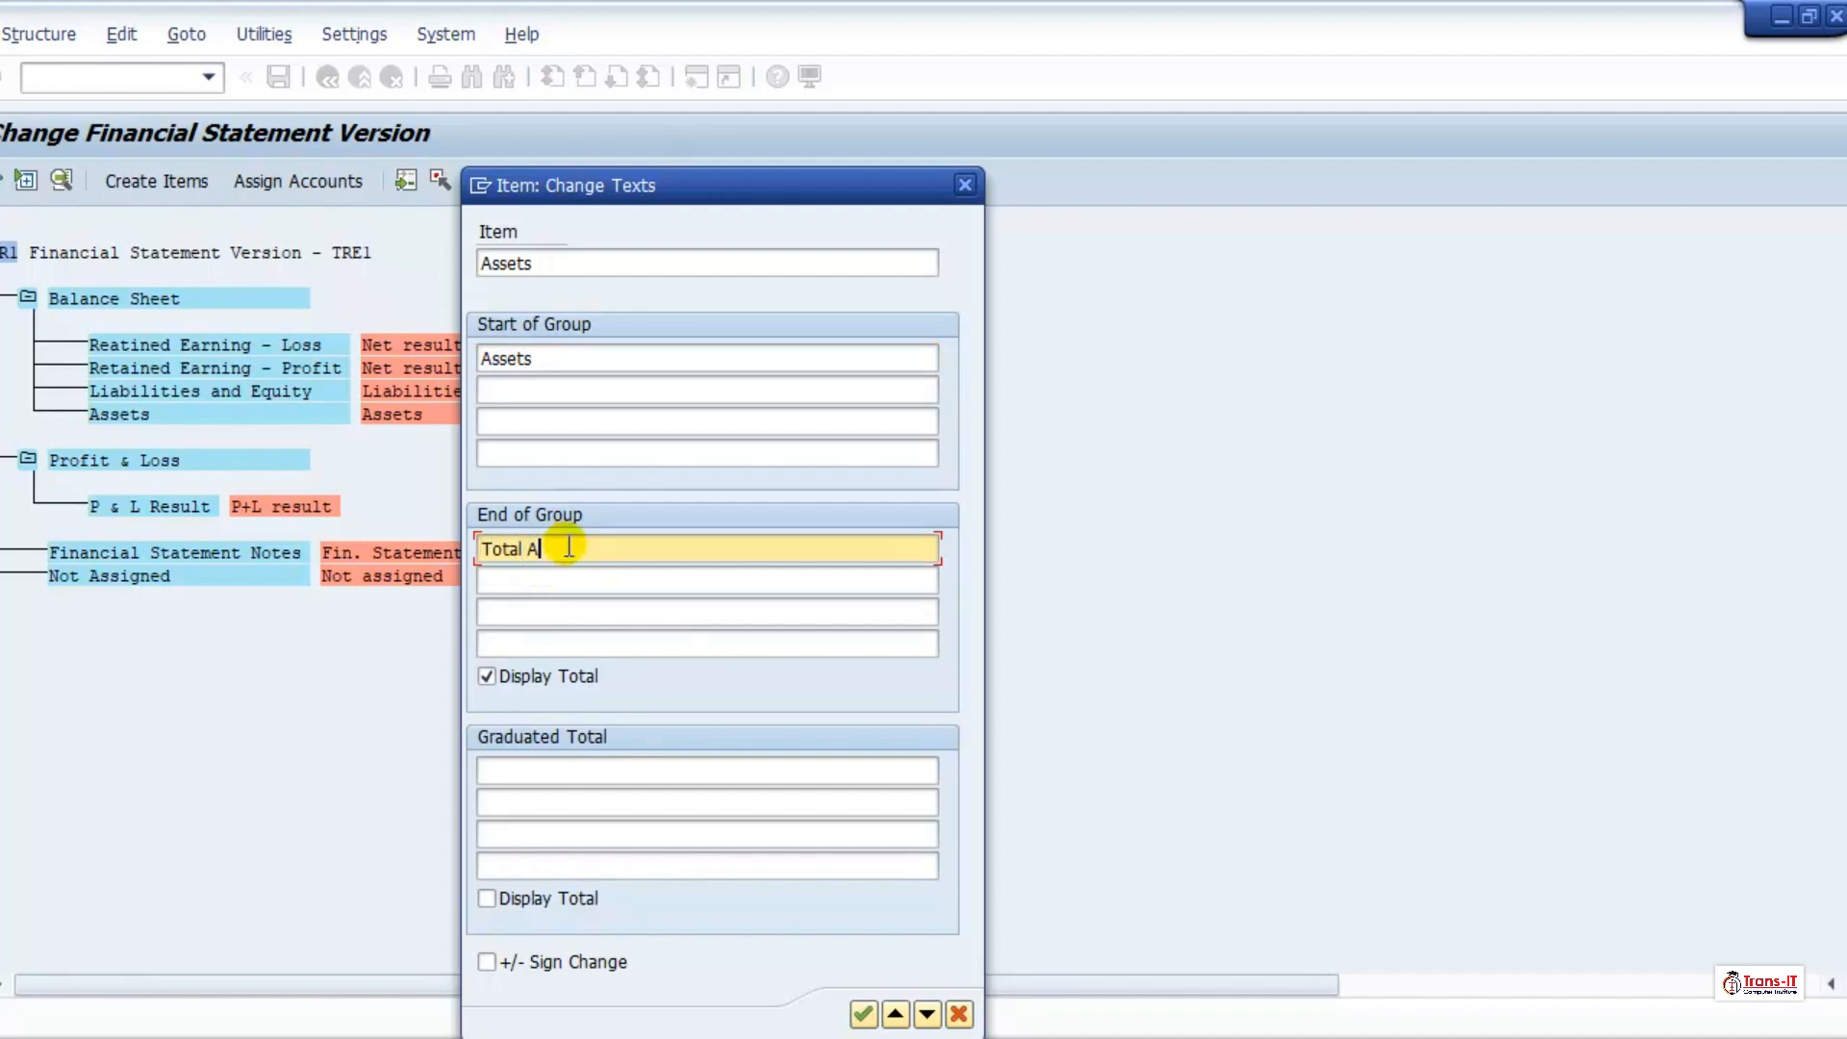
{"action": "type", "text": "ssets Less Current Liab"}
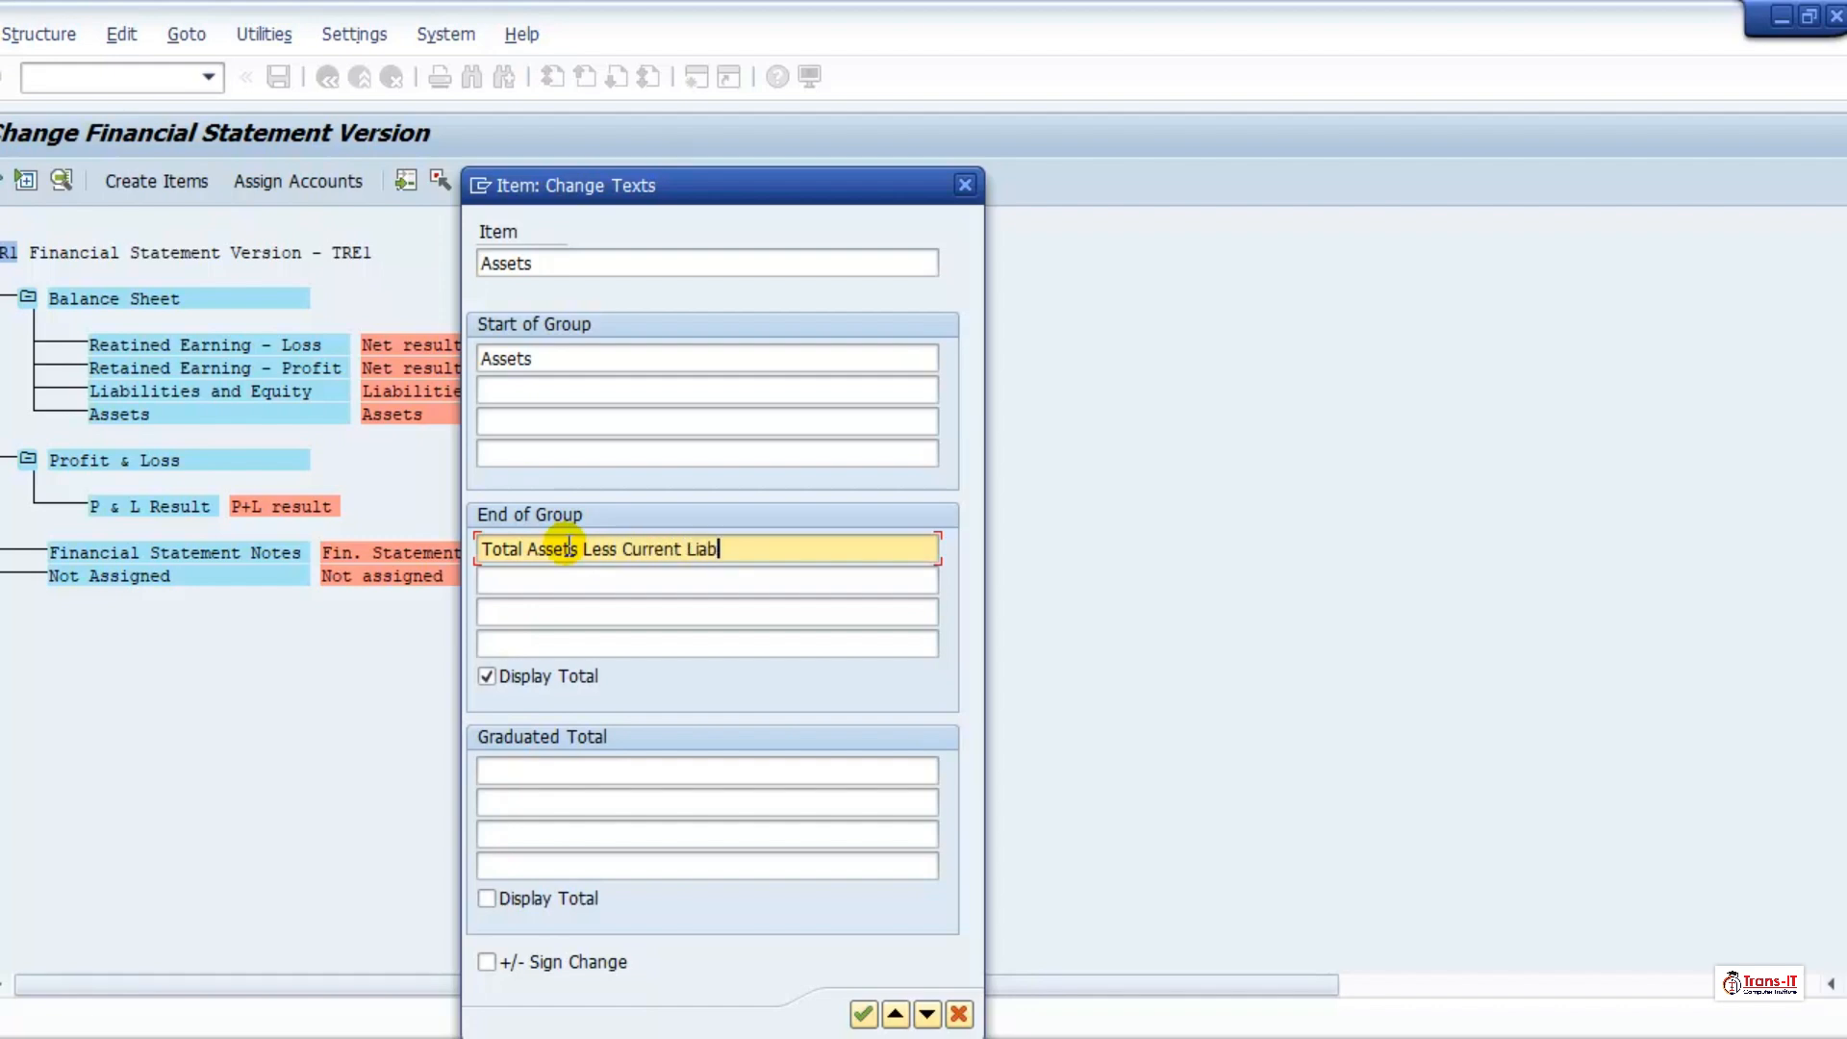
{"action": "type", "text": "ilites"}
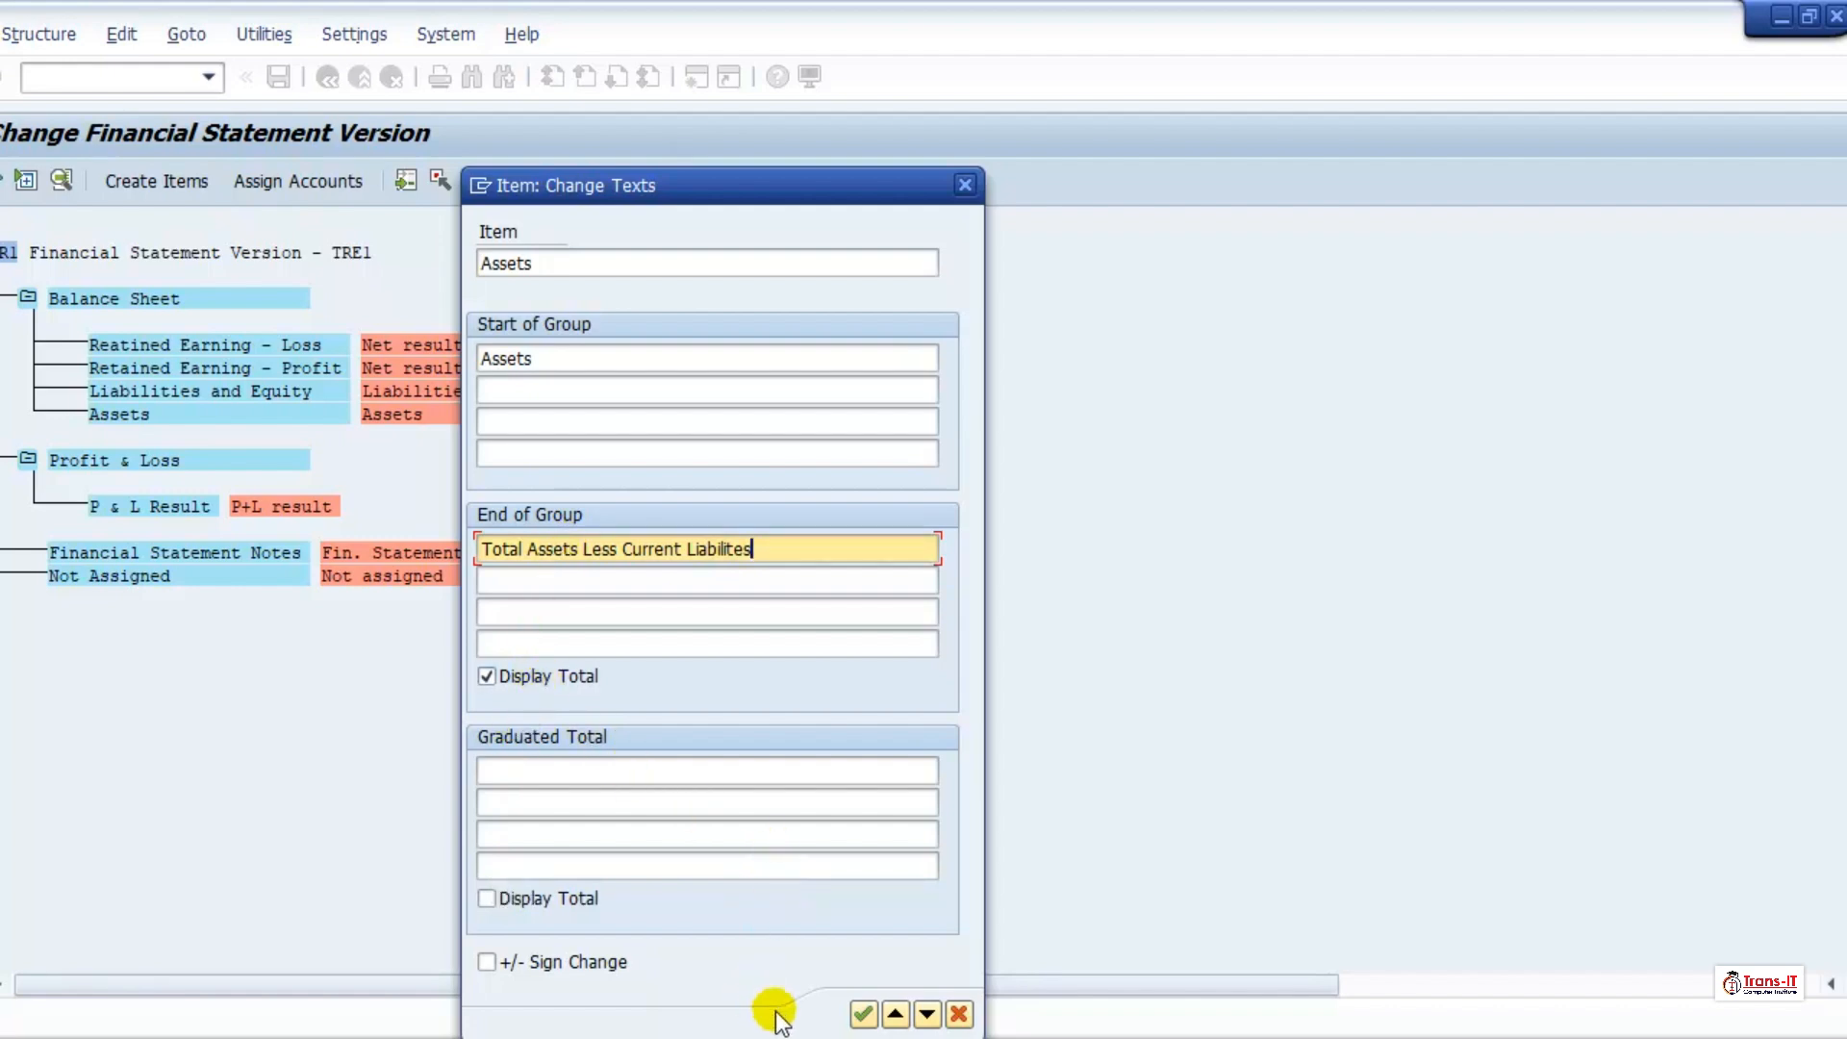
{"action": "left_click", "coordinate": [863, 1013]}
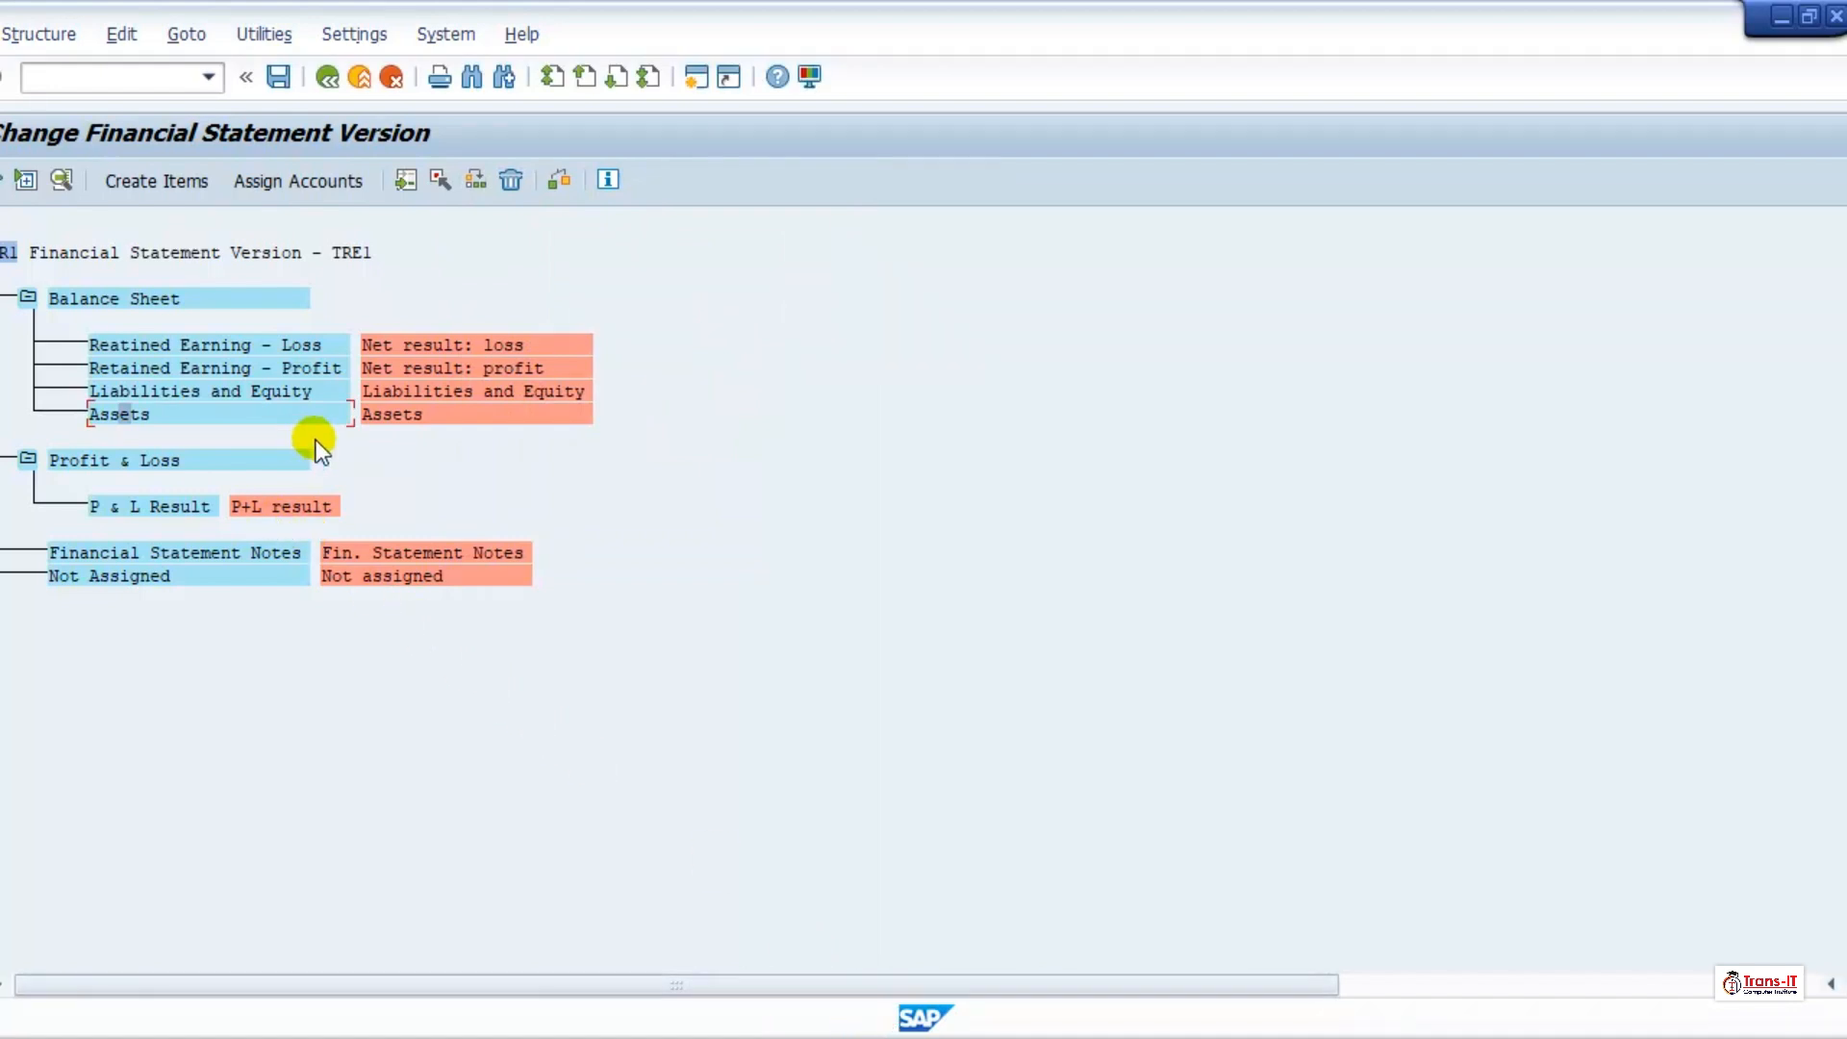
Step: Set the first start-of-group line of the Profit & Loss item to "Profit & Loss Account" and accept the texts
{"action": "double_click", "coordinate": [140, 464]}
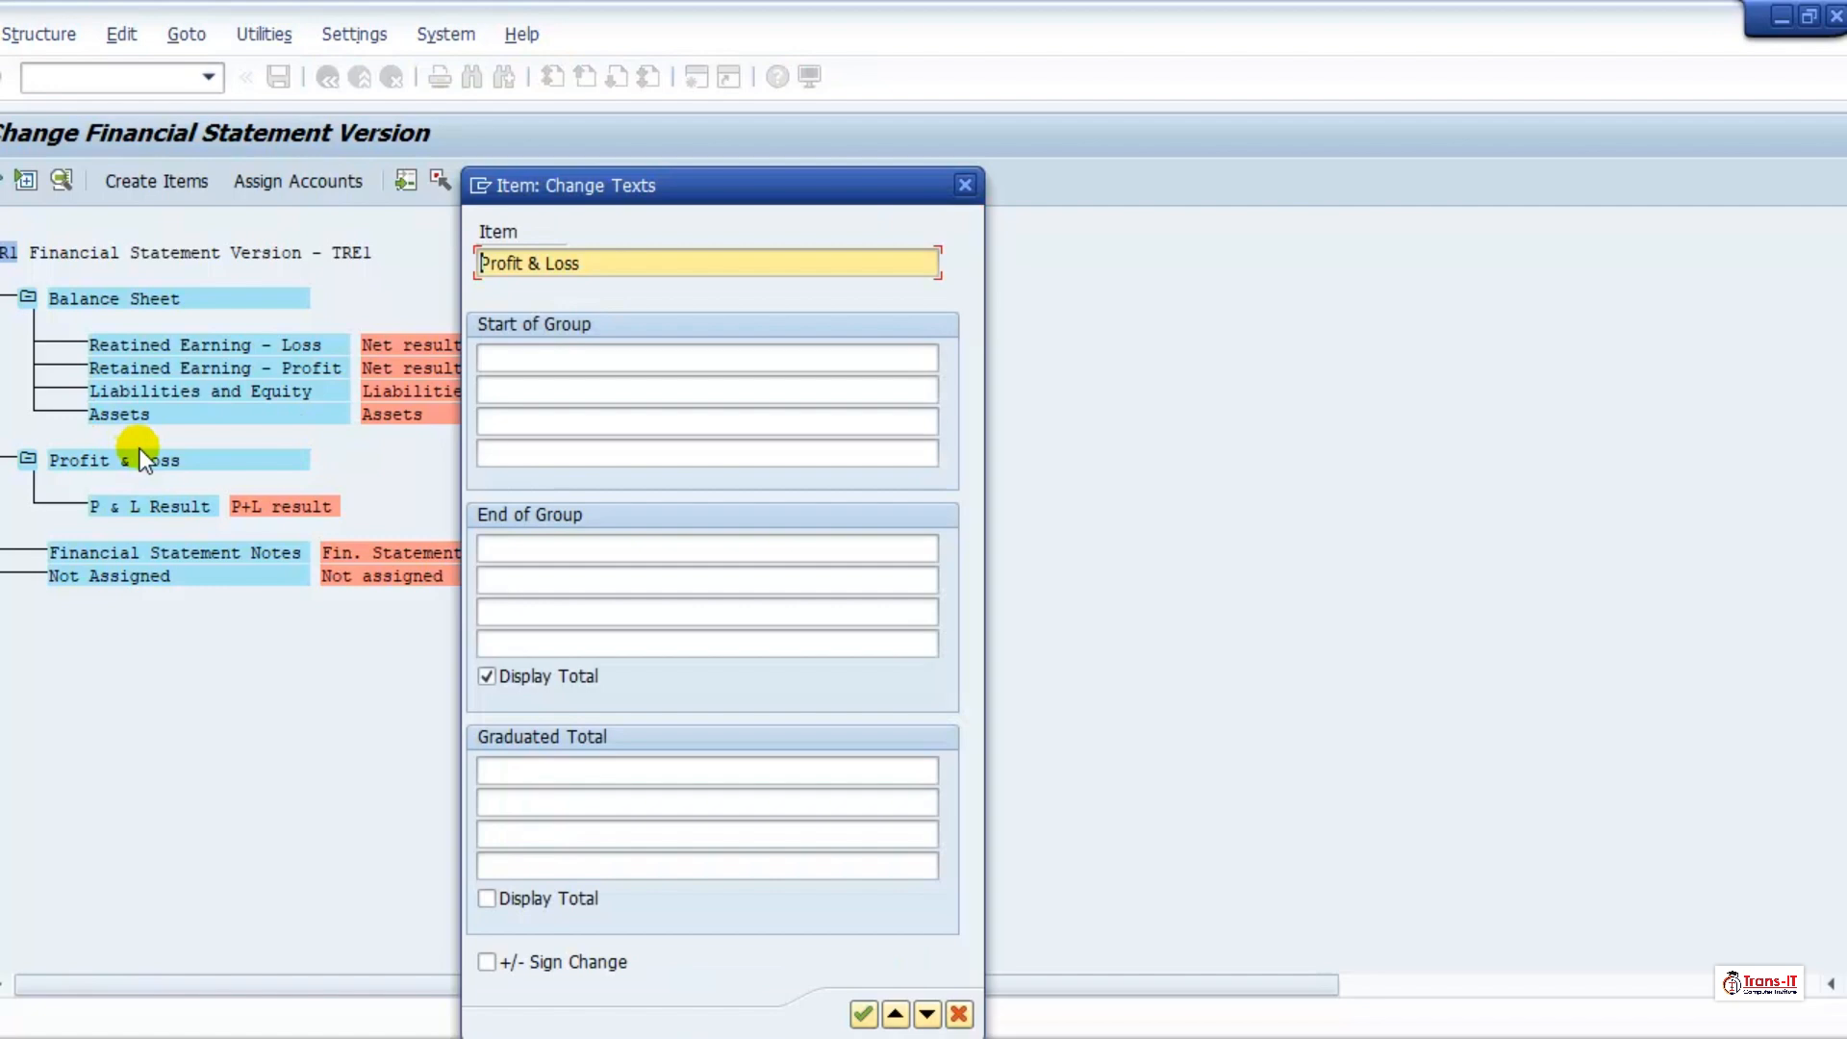
{"action": "left_click", "coordinate": [673, 356]}
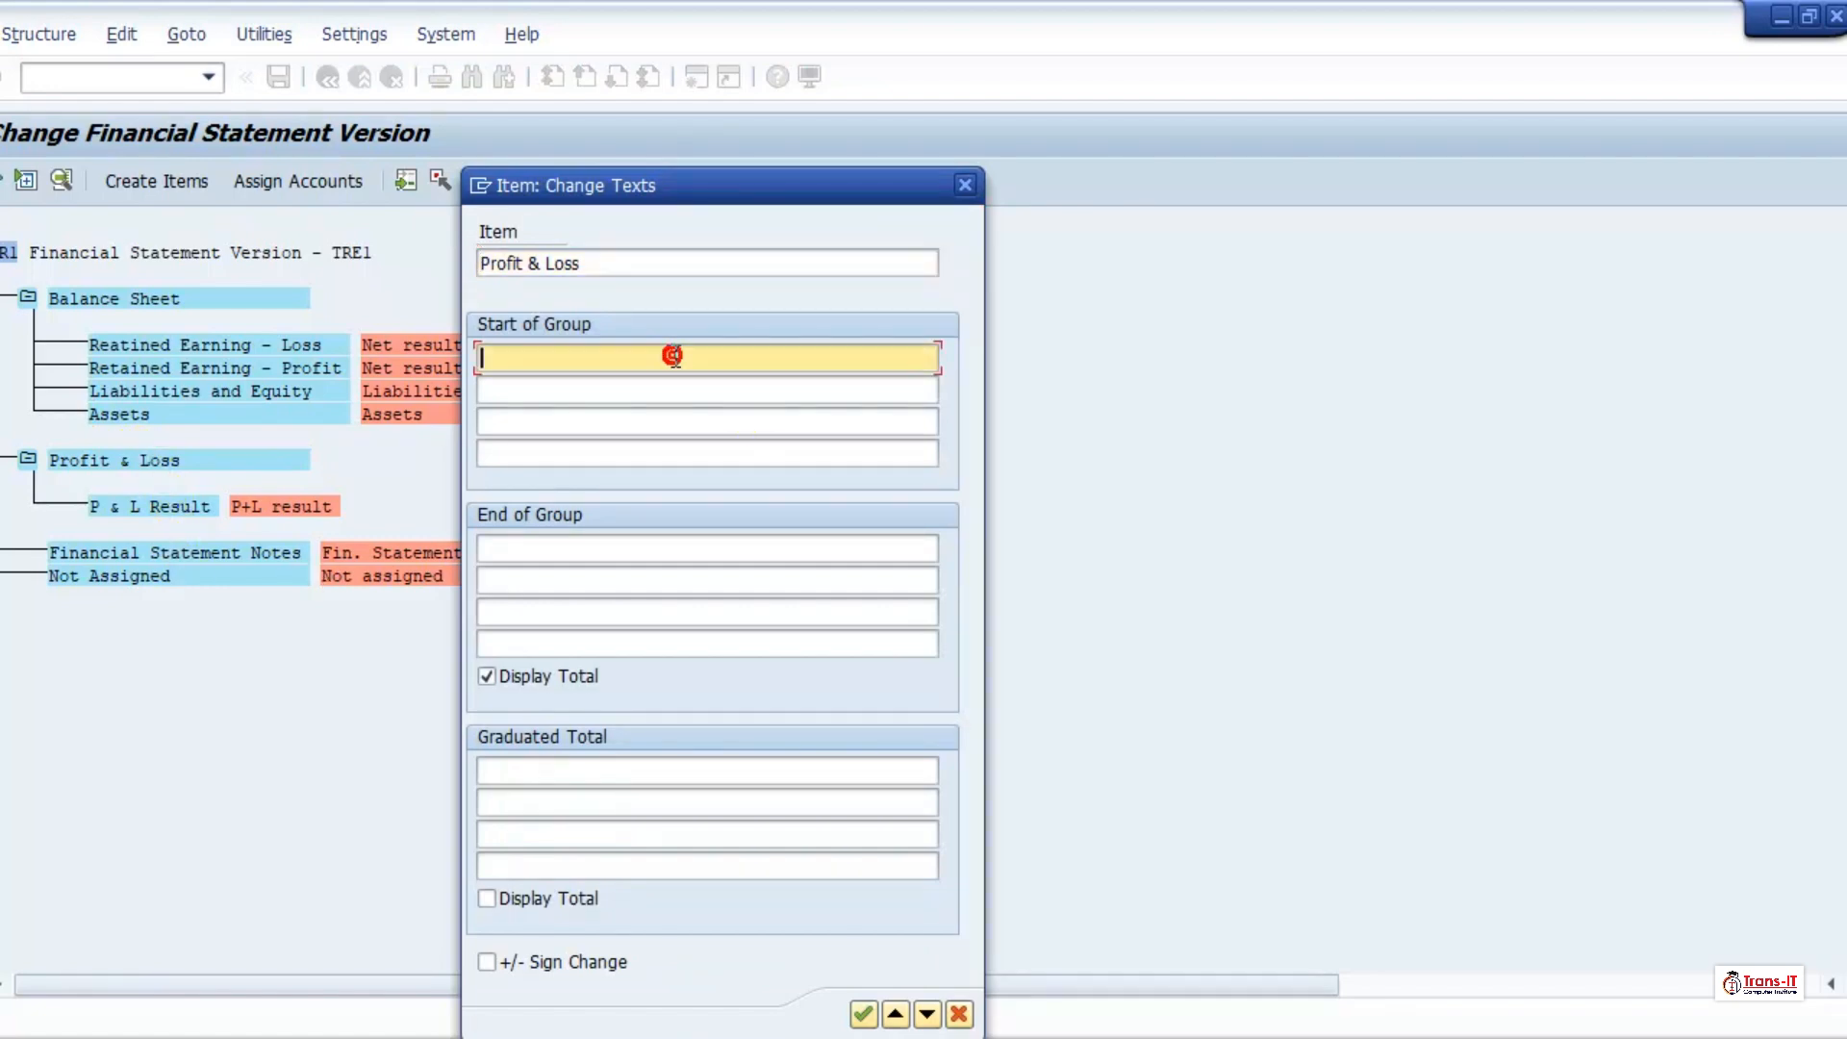
{"action": "type", "text": "Profit & Loss A"}
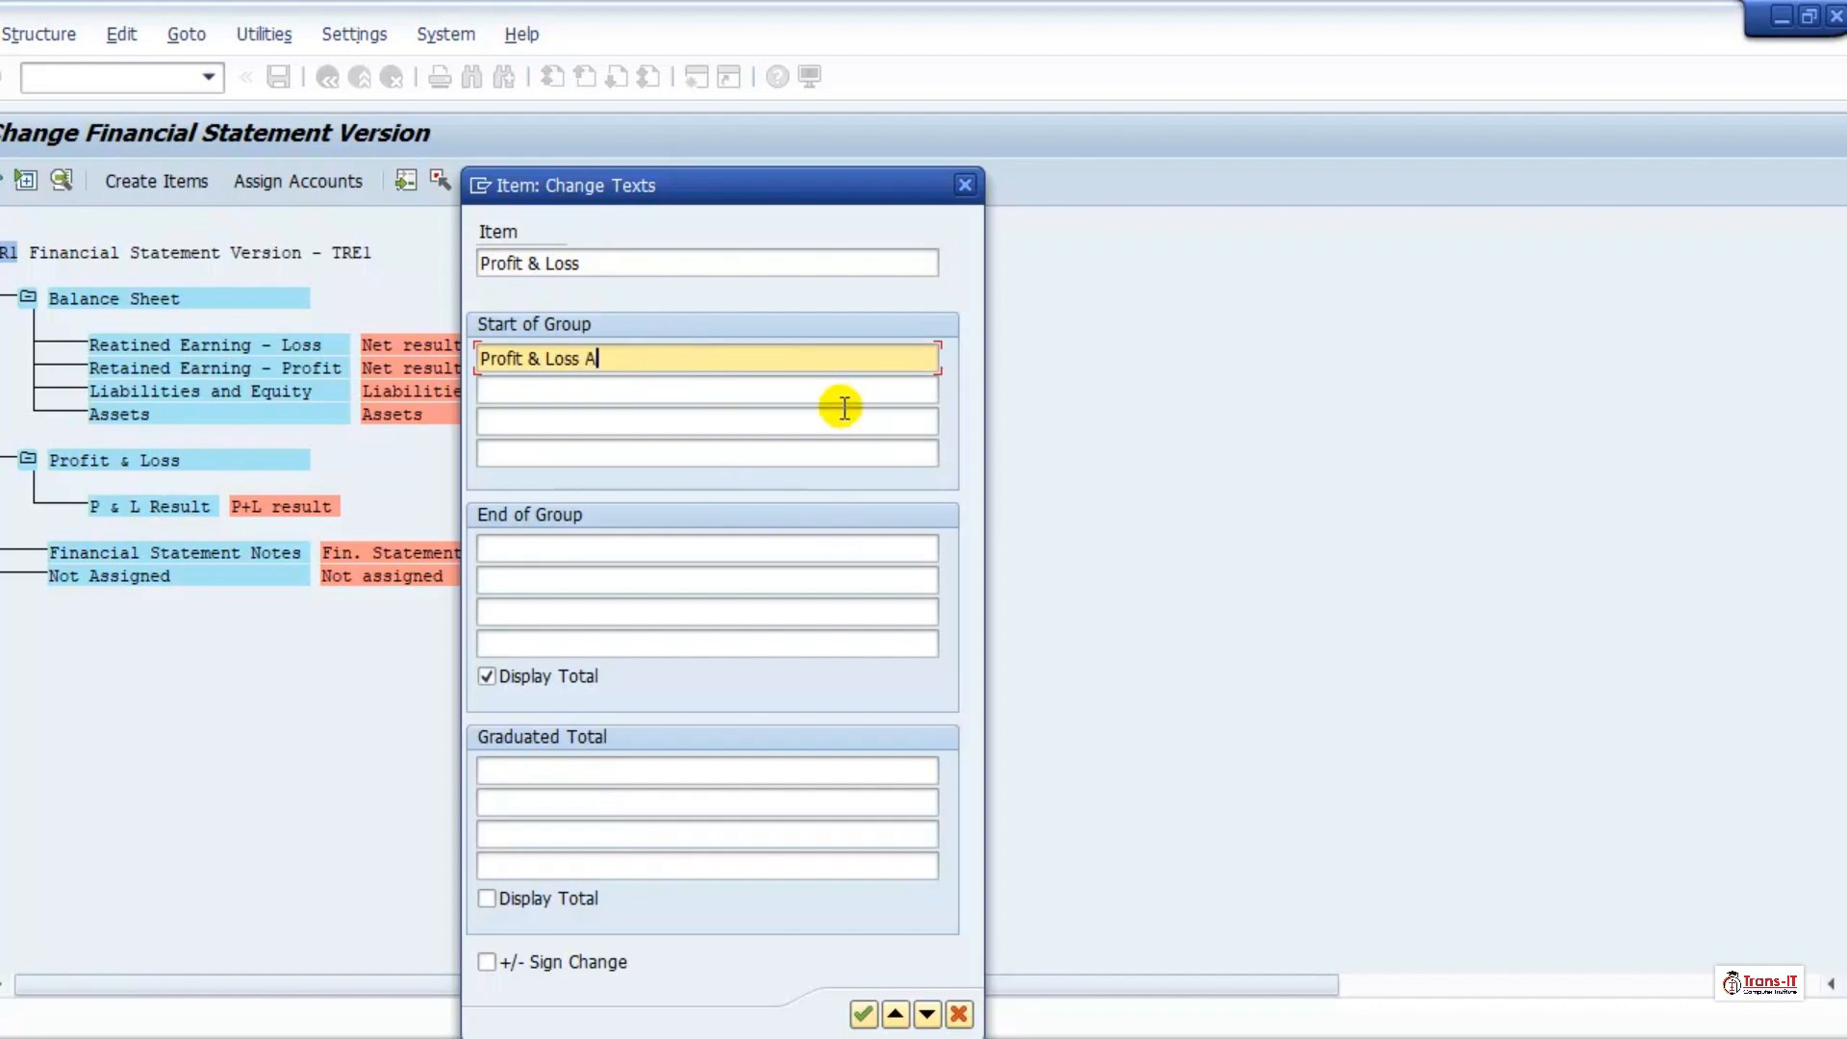
{"action": "type", "text": "ccount"}
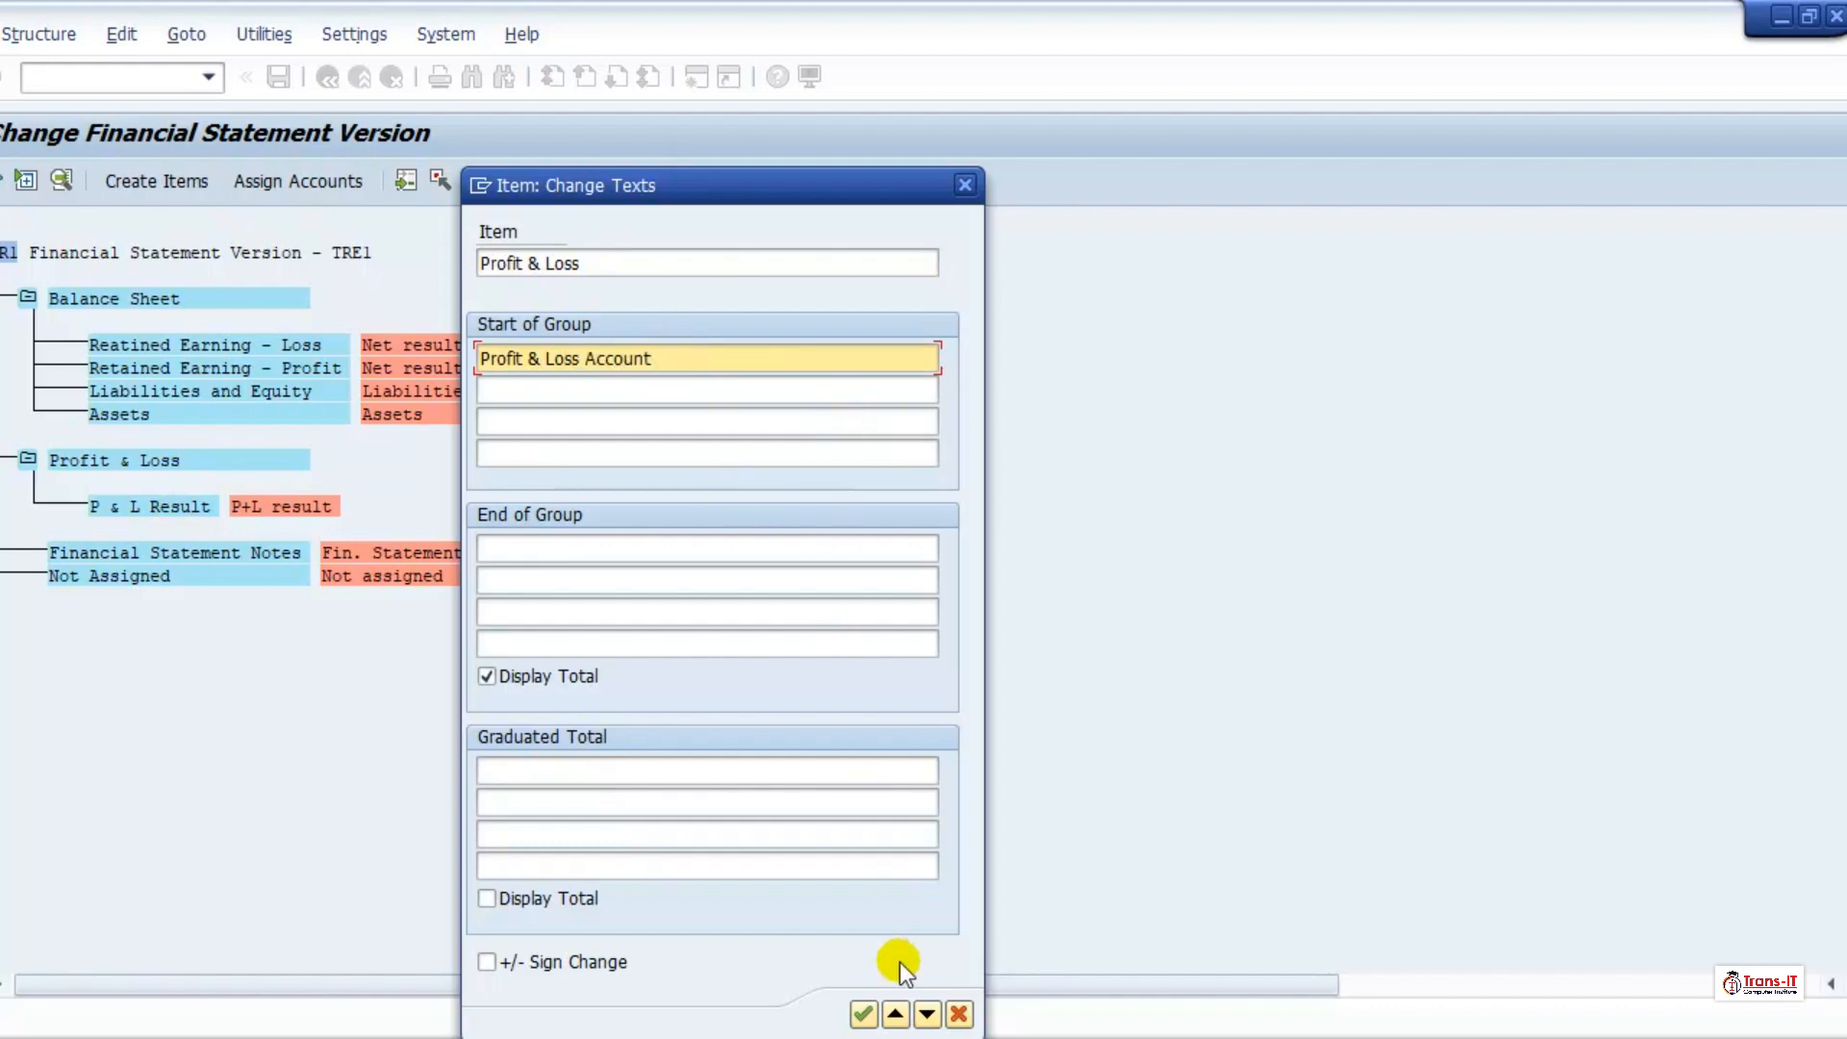
{"action": "left_click", "coordinate": [863, 1013]}
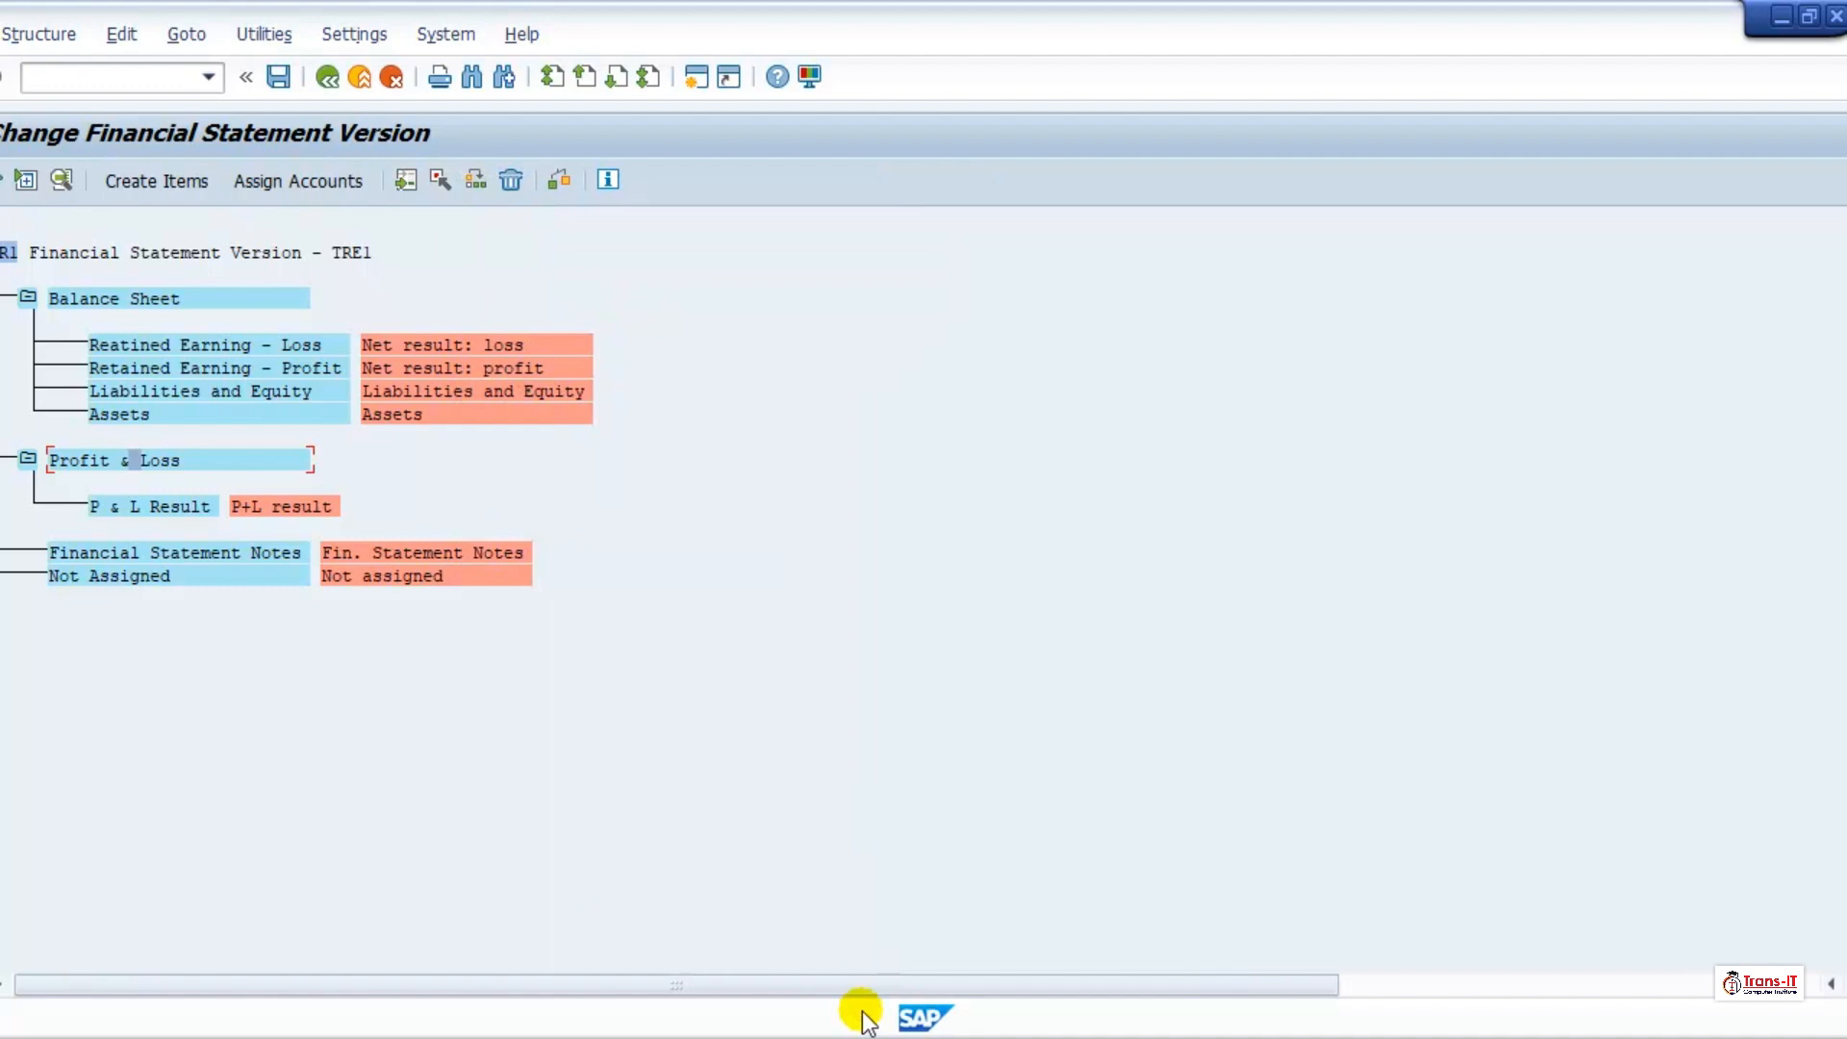
Step: Set the first graduated total line of the Profit & Loss item to "Trading Profit or Loss" and accept the texts
{"action": "double_click", "coordinate": [137, 460]}
{"action": "left_click", "coordinate": [537, 764]}
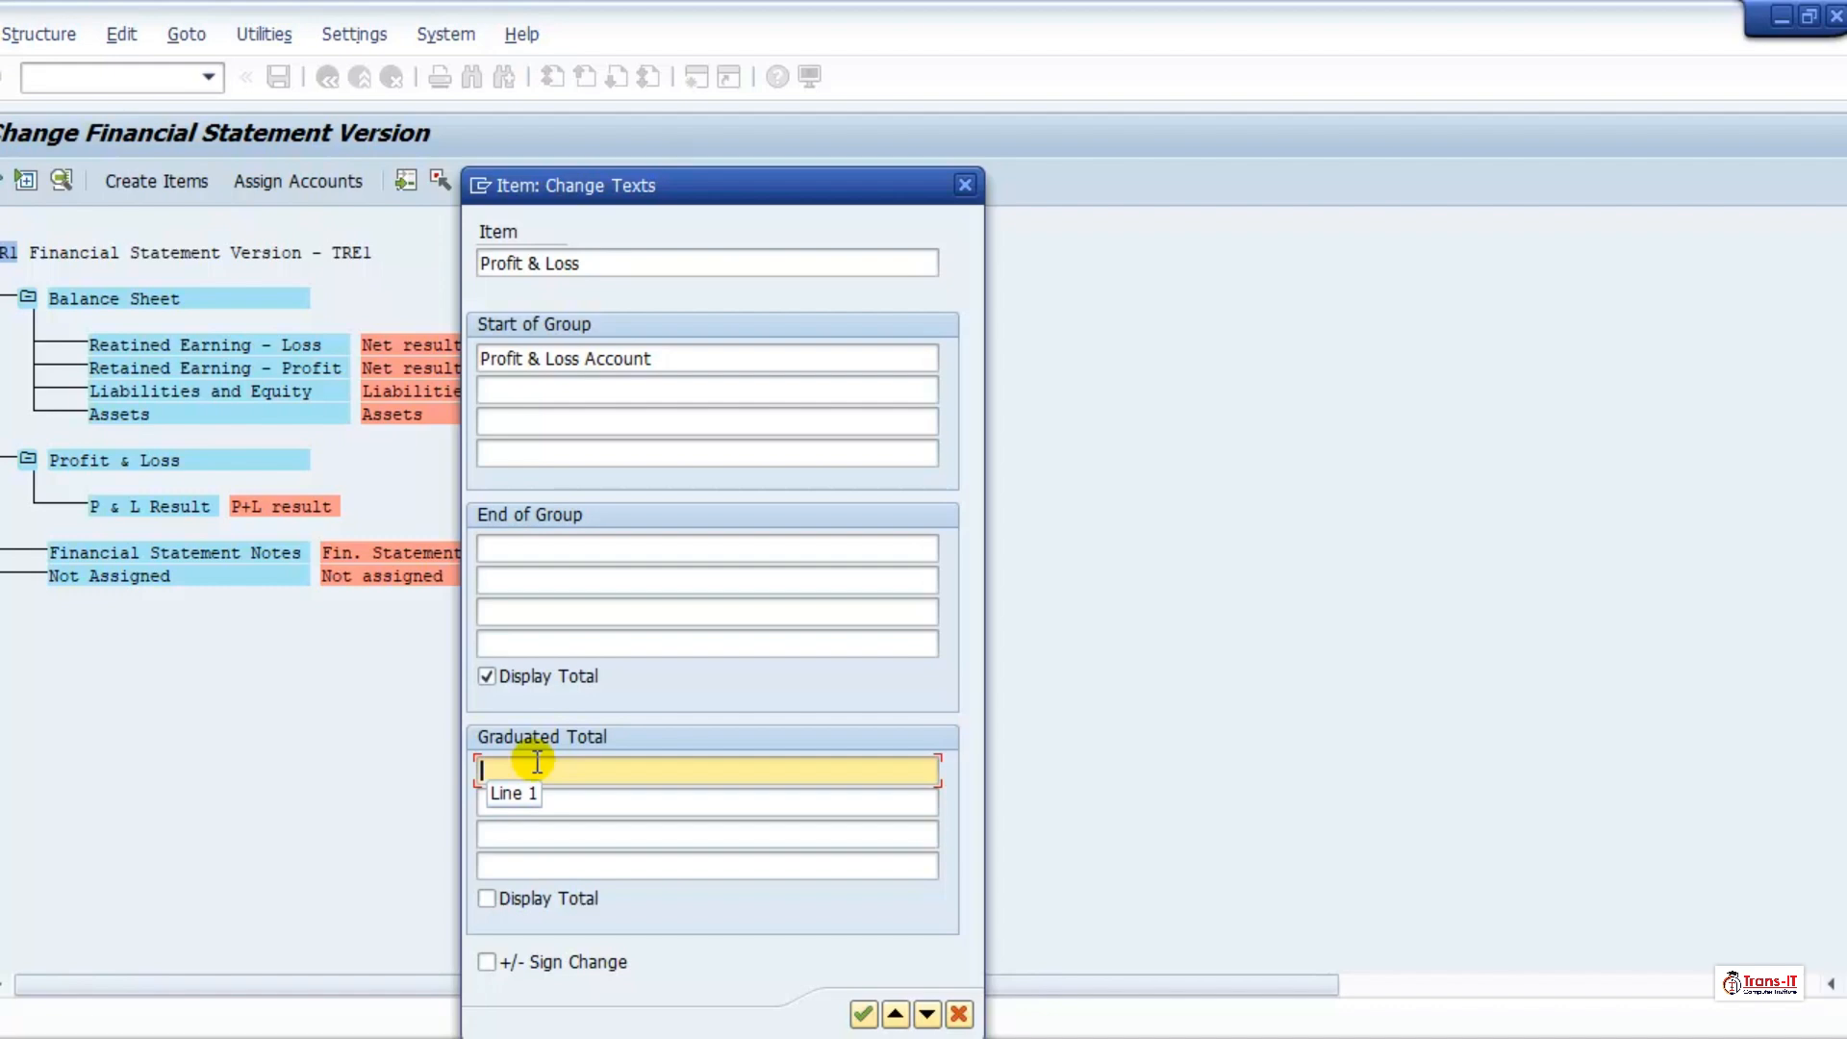
{"action": "type", "text": "Trading"}
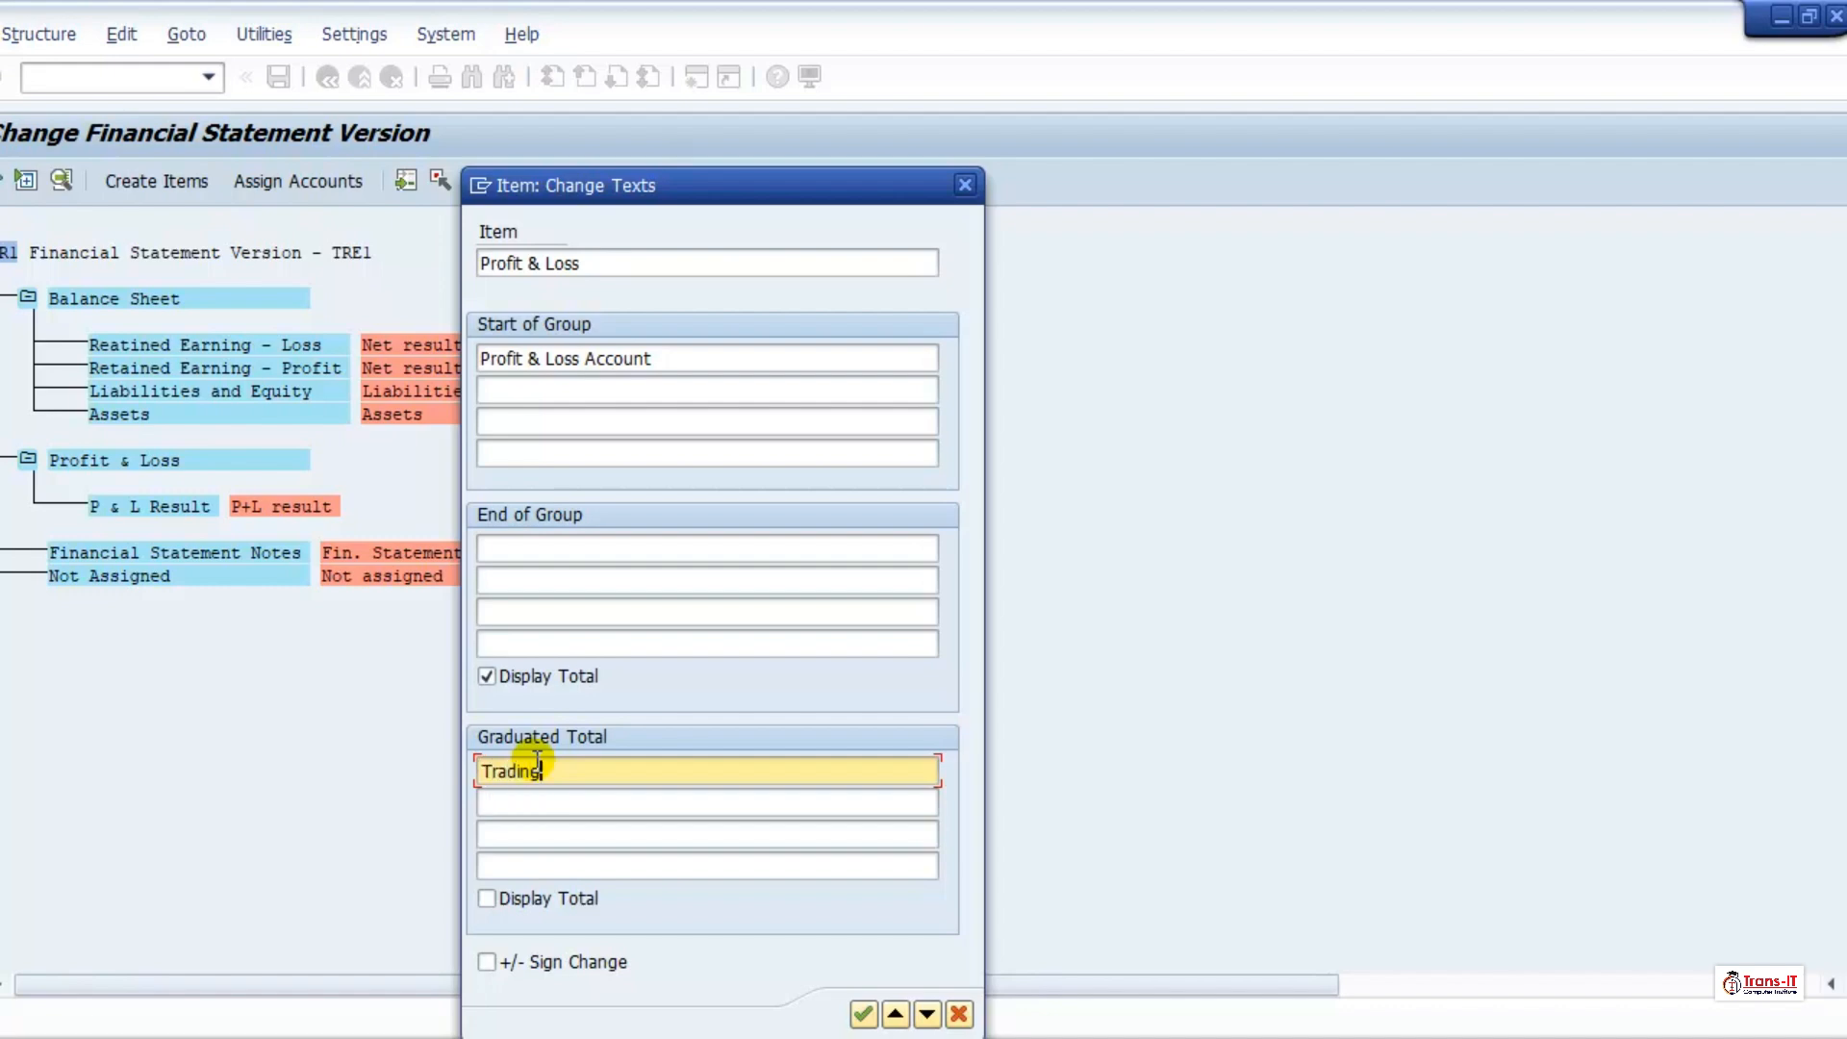
{"action": "type", "text": " Profit or Loss"}
{"action": "left_click", "coordinate": [863, 1013]}
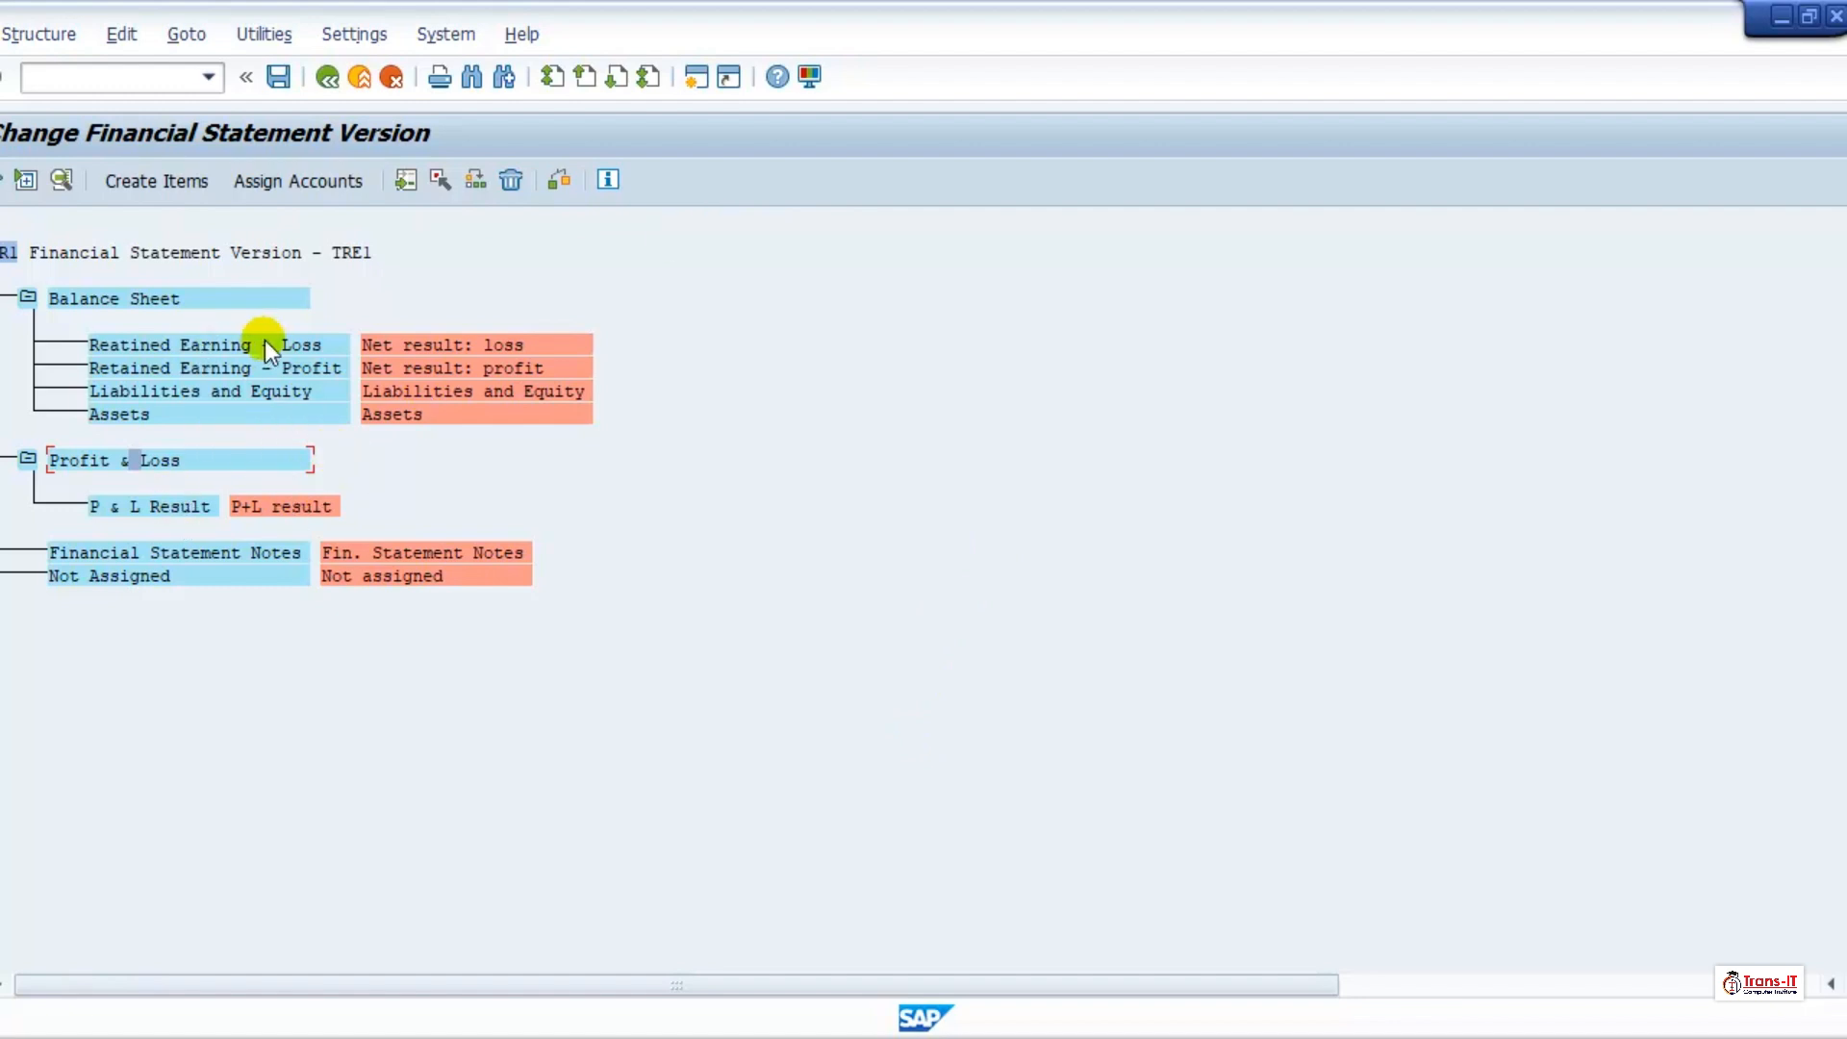
Step: Create the subordinate items "Current Assets" and "Non-Current Assets" beneath the Assets item
{"action": "left_click", "coordinate": [131, 412]}
{"action": "left_click", "coordinate": [152, 181]}
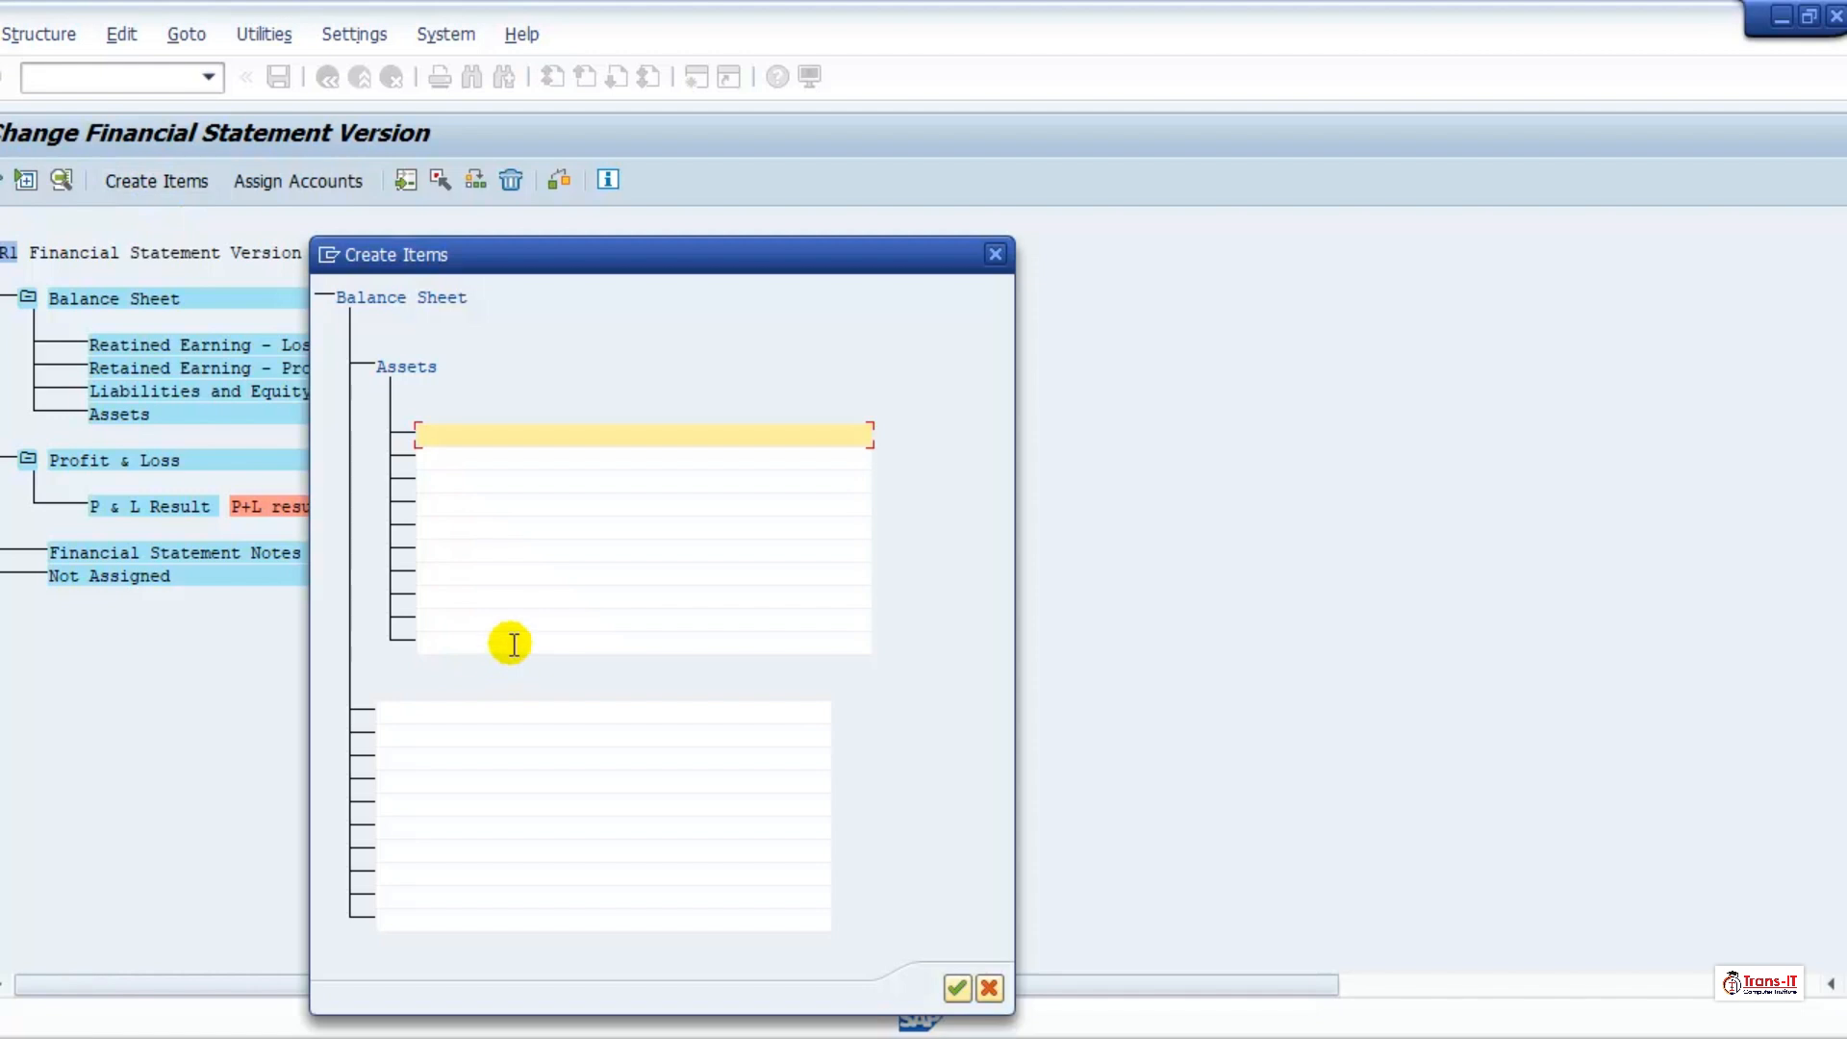
{"action": "type", "text": "Current Assets"}
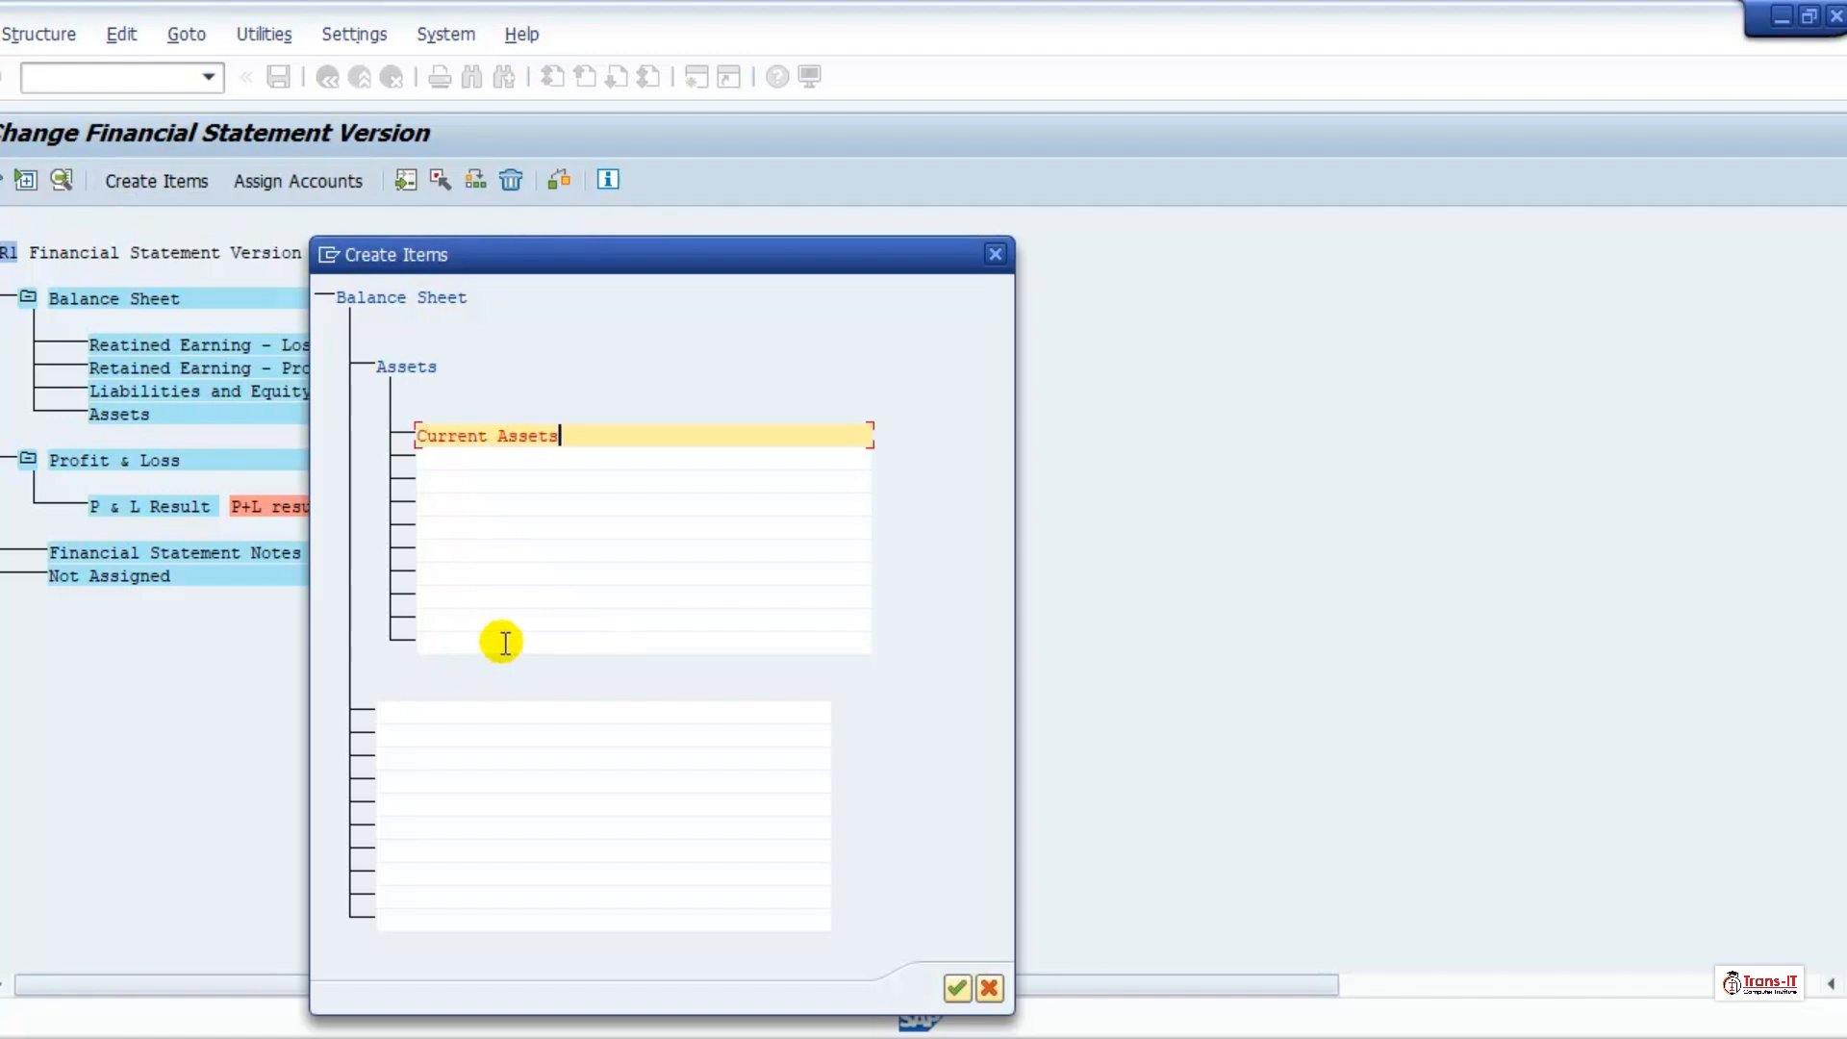
{"action": "key", "text": "Tab"}
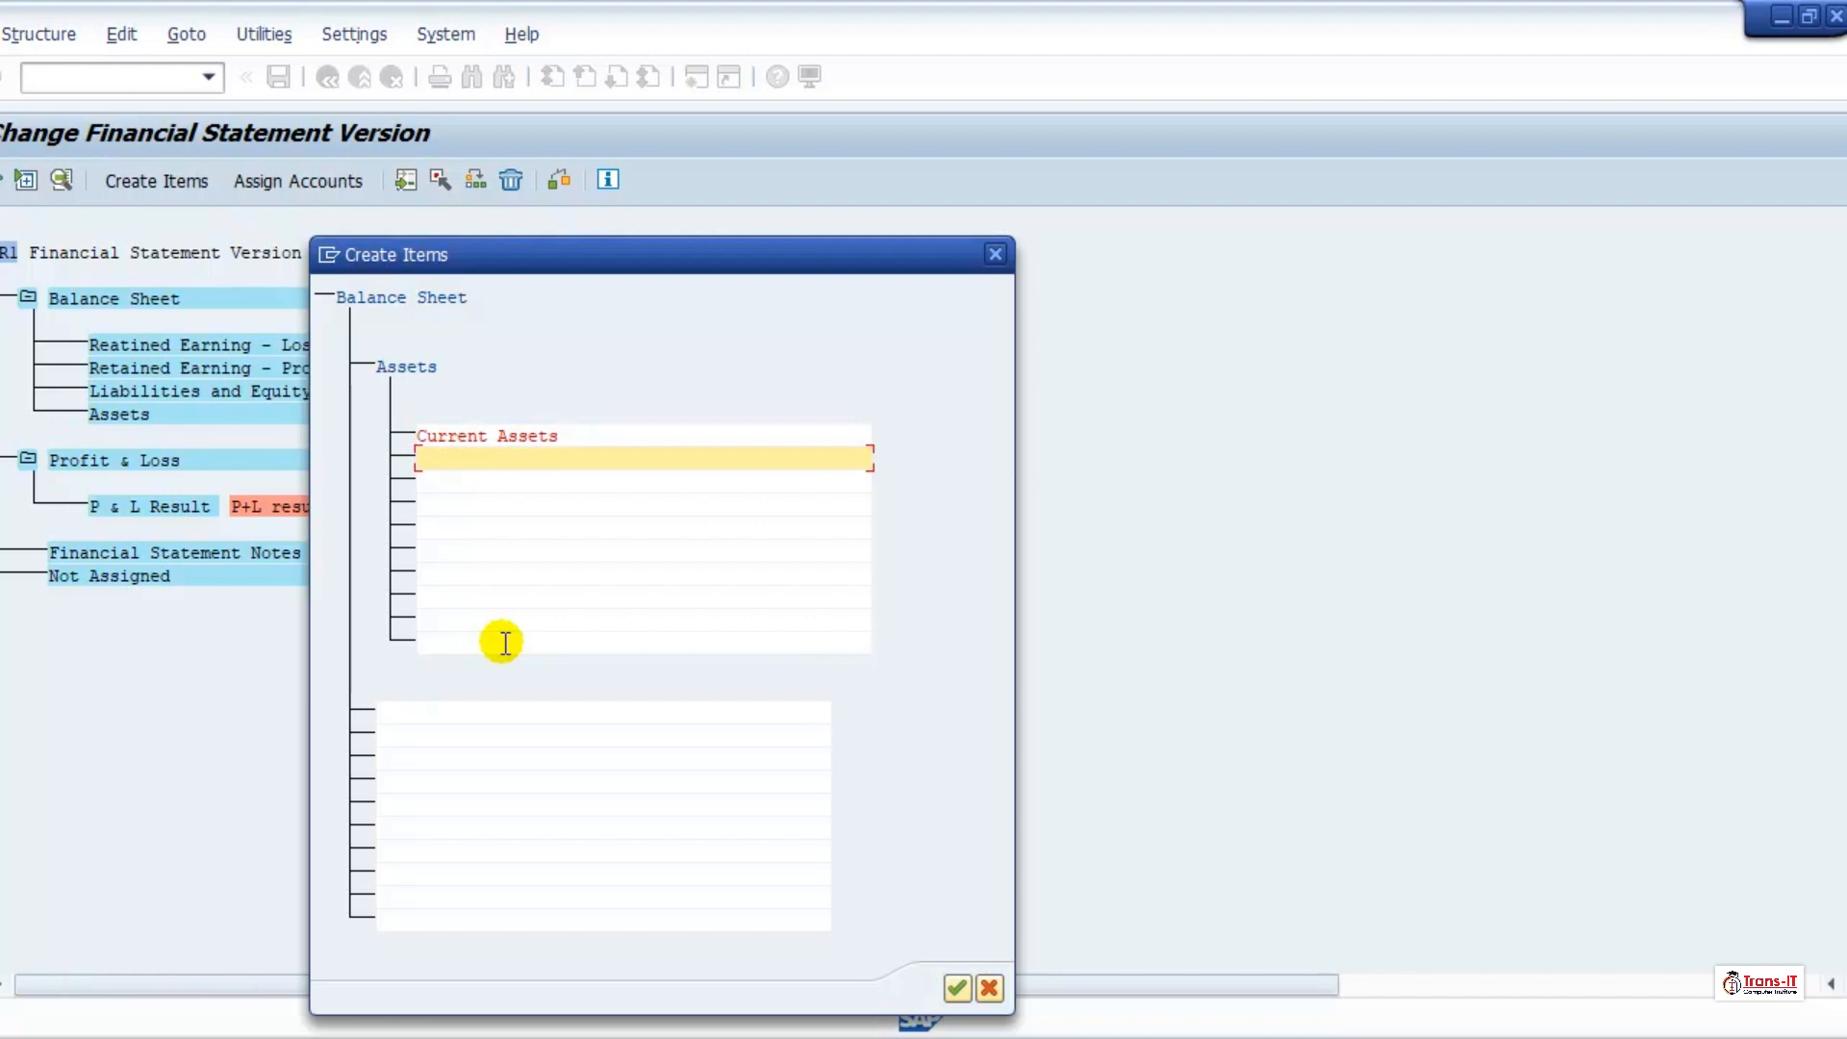
{"action": "type", "text": "Non-Current Asset"}
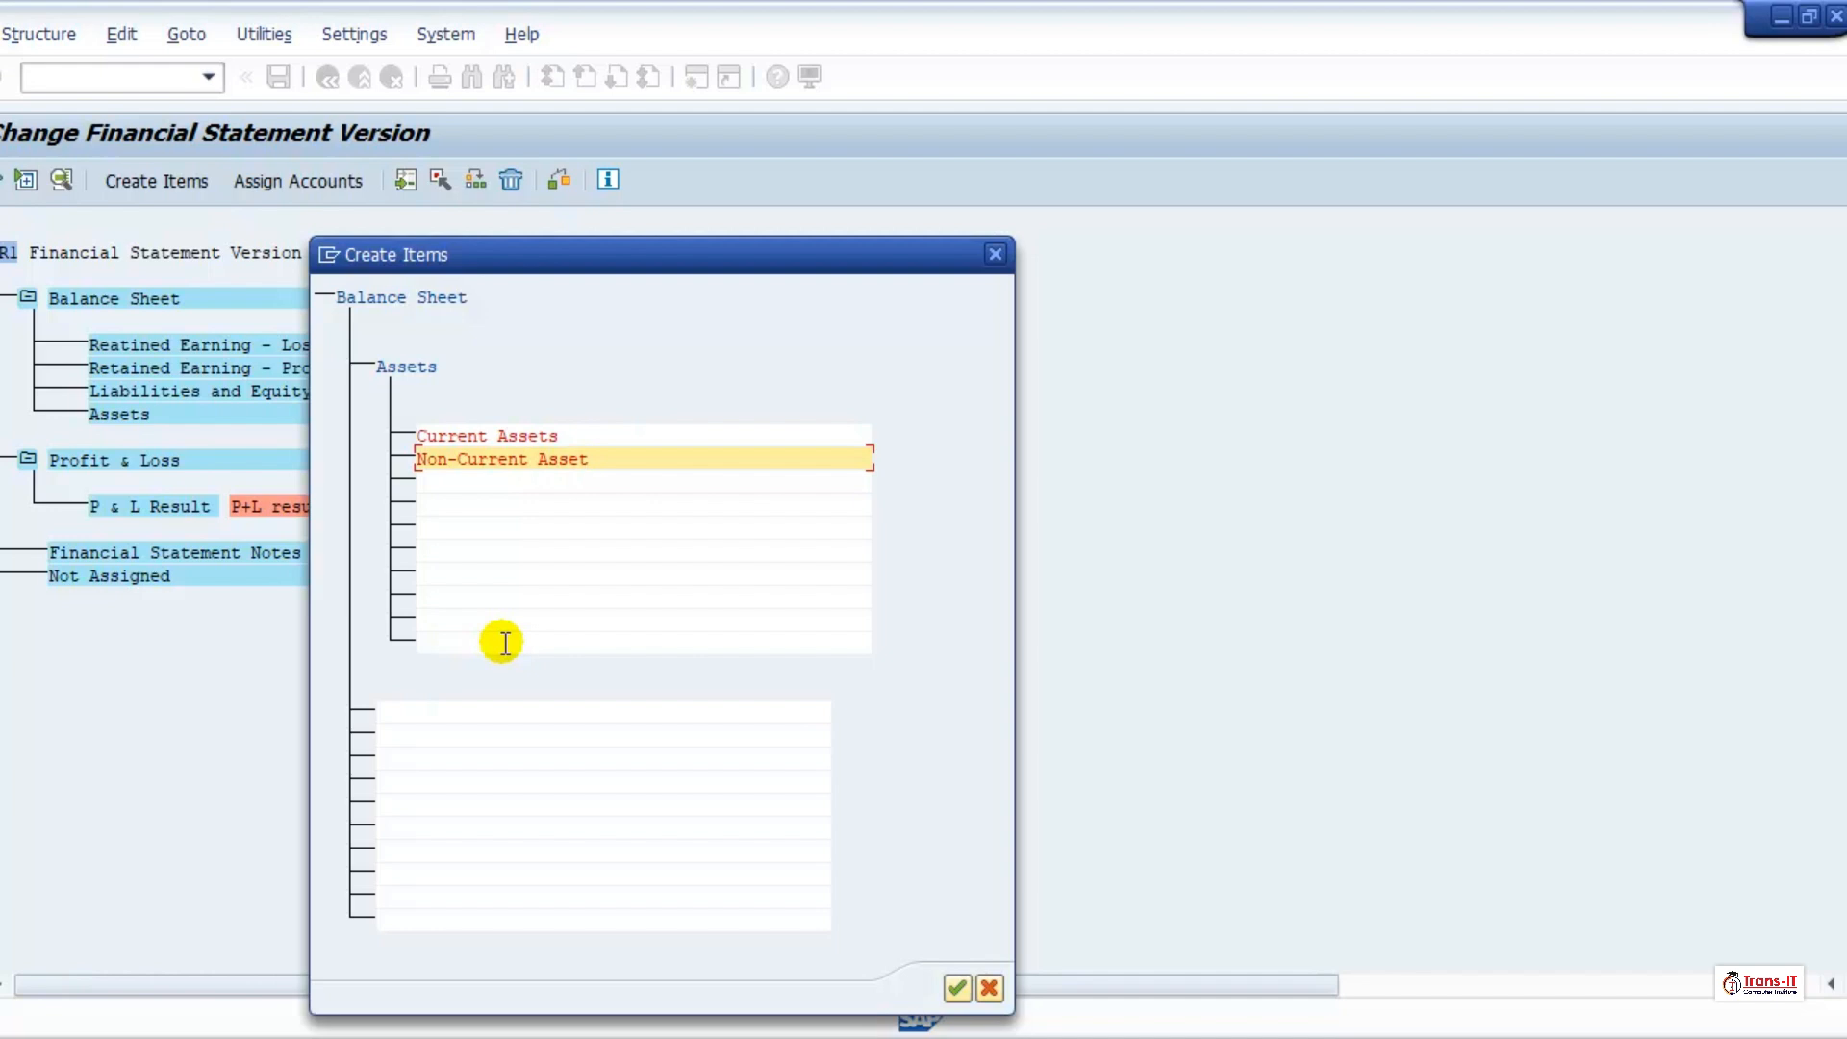
{"action": "type", "text": "s"}
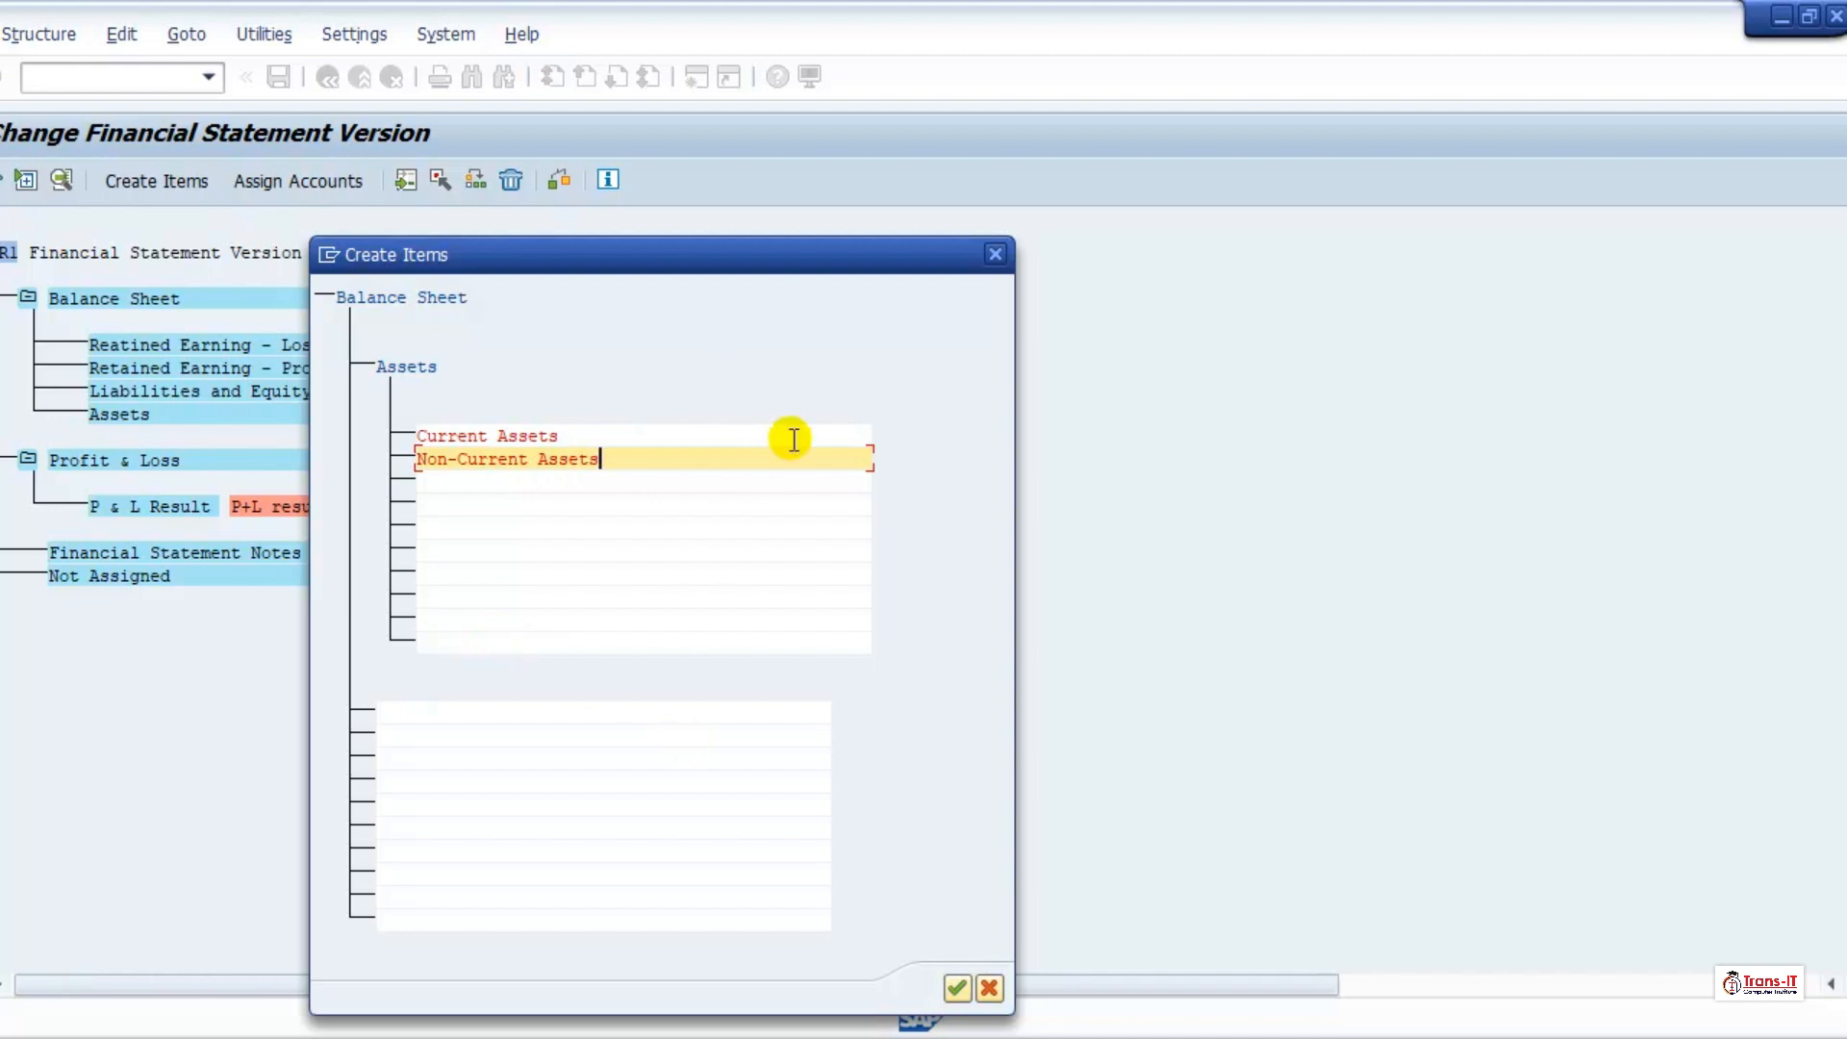
{"action": "left_click", "coordinate": [970, 992]}
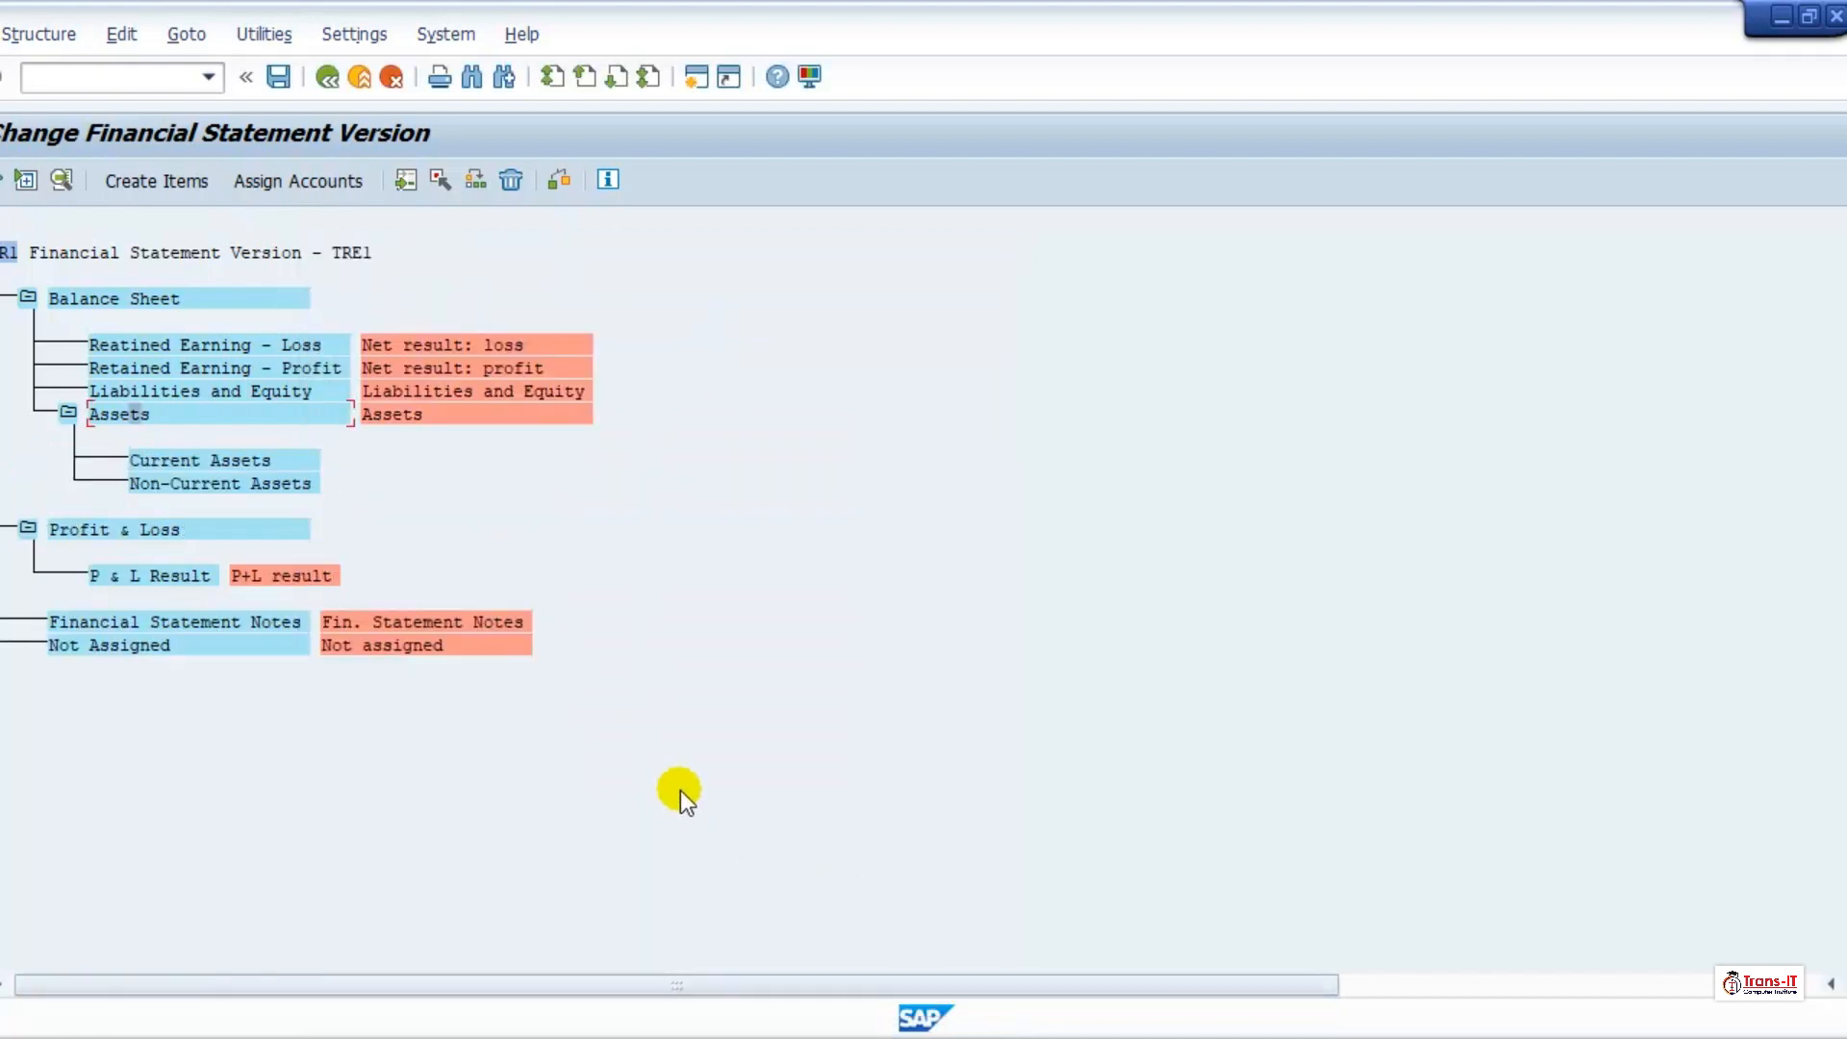
Step: Start creating items beneath Current Assets and enter "Cash in Hand" and "Trade Receivables" as subordinates
{"action": "left_click", "coordinate": [152, 452]}
{"action": "left_click", "coordinate": [162, 181]}
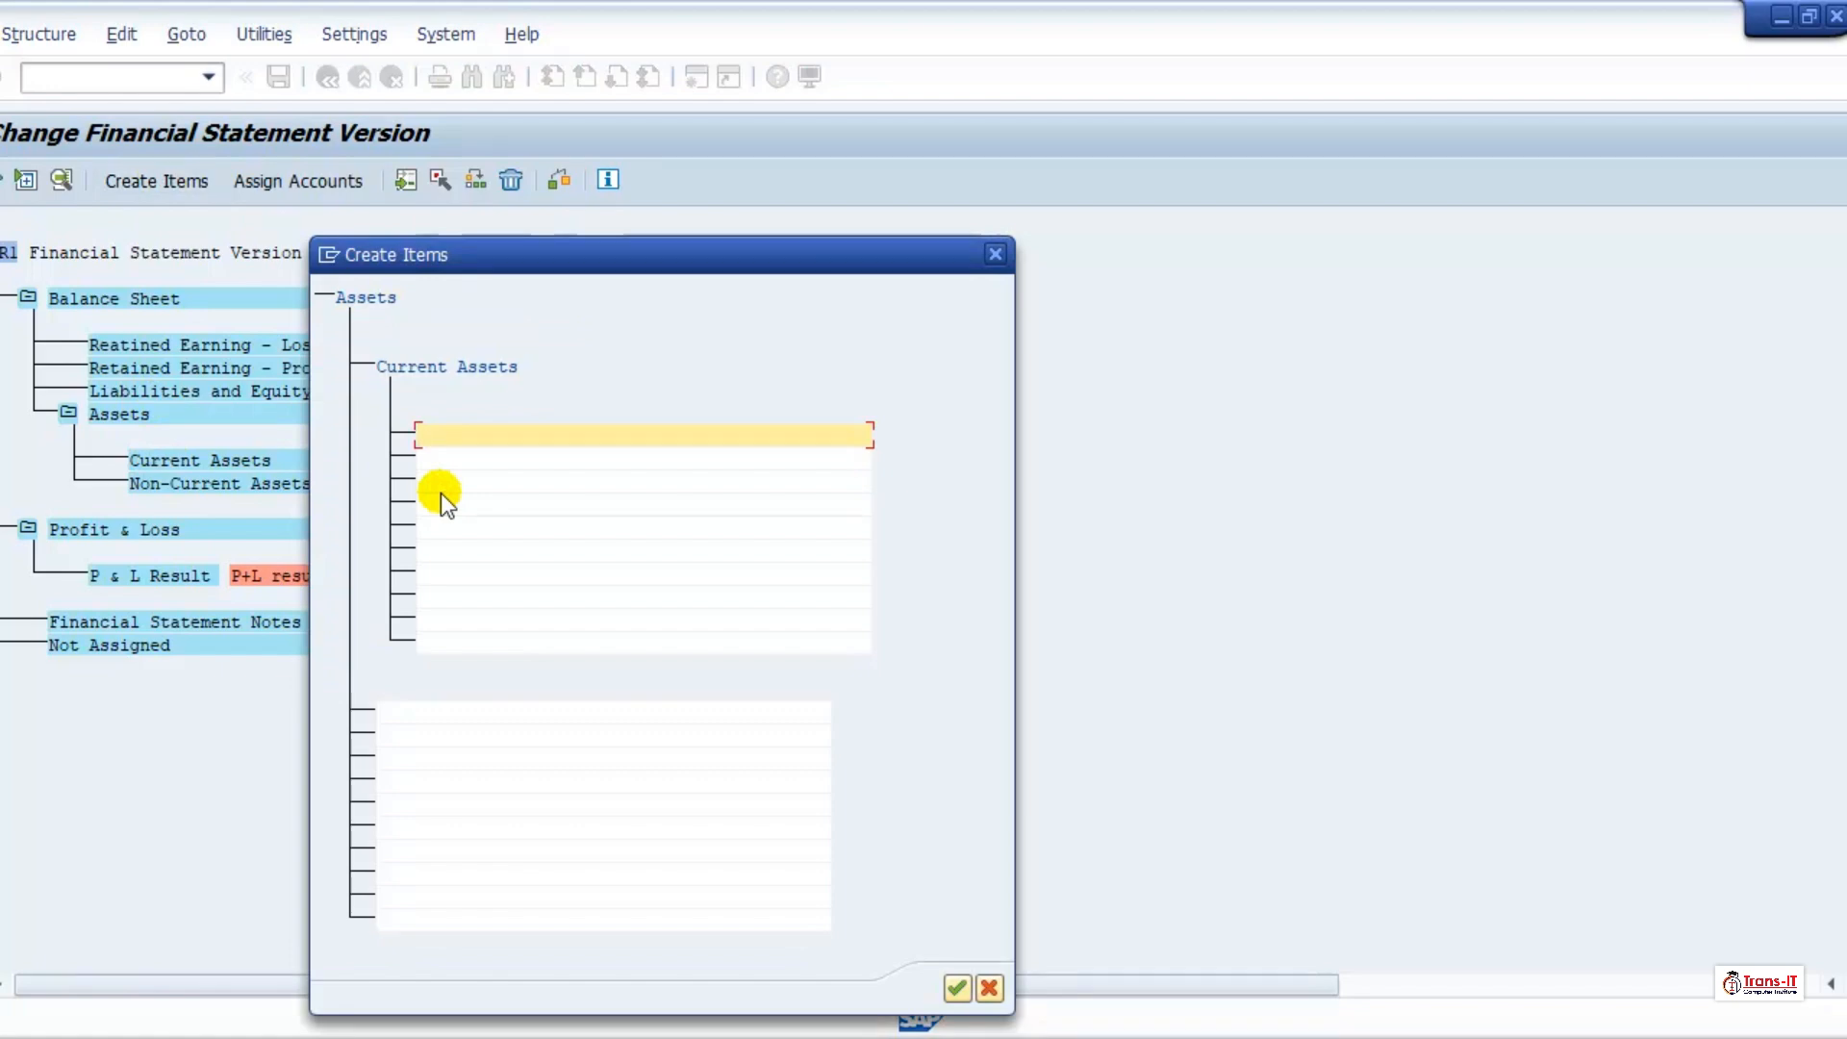
{"action": "type", "text": "Cash in Hand"}
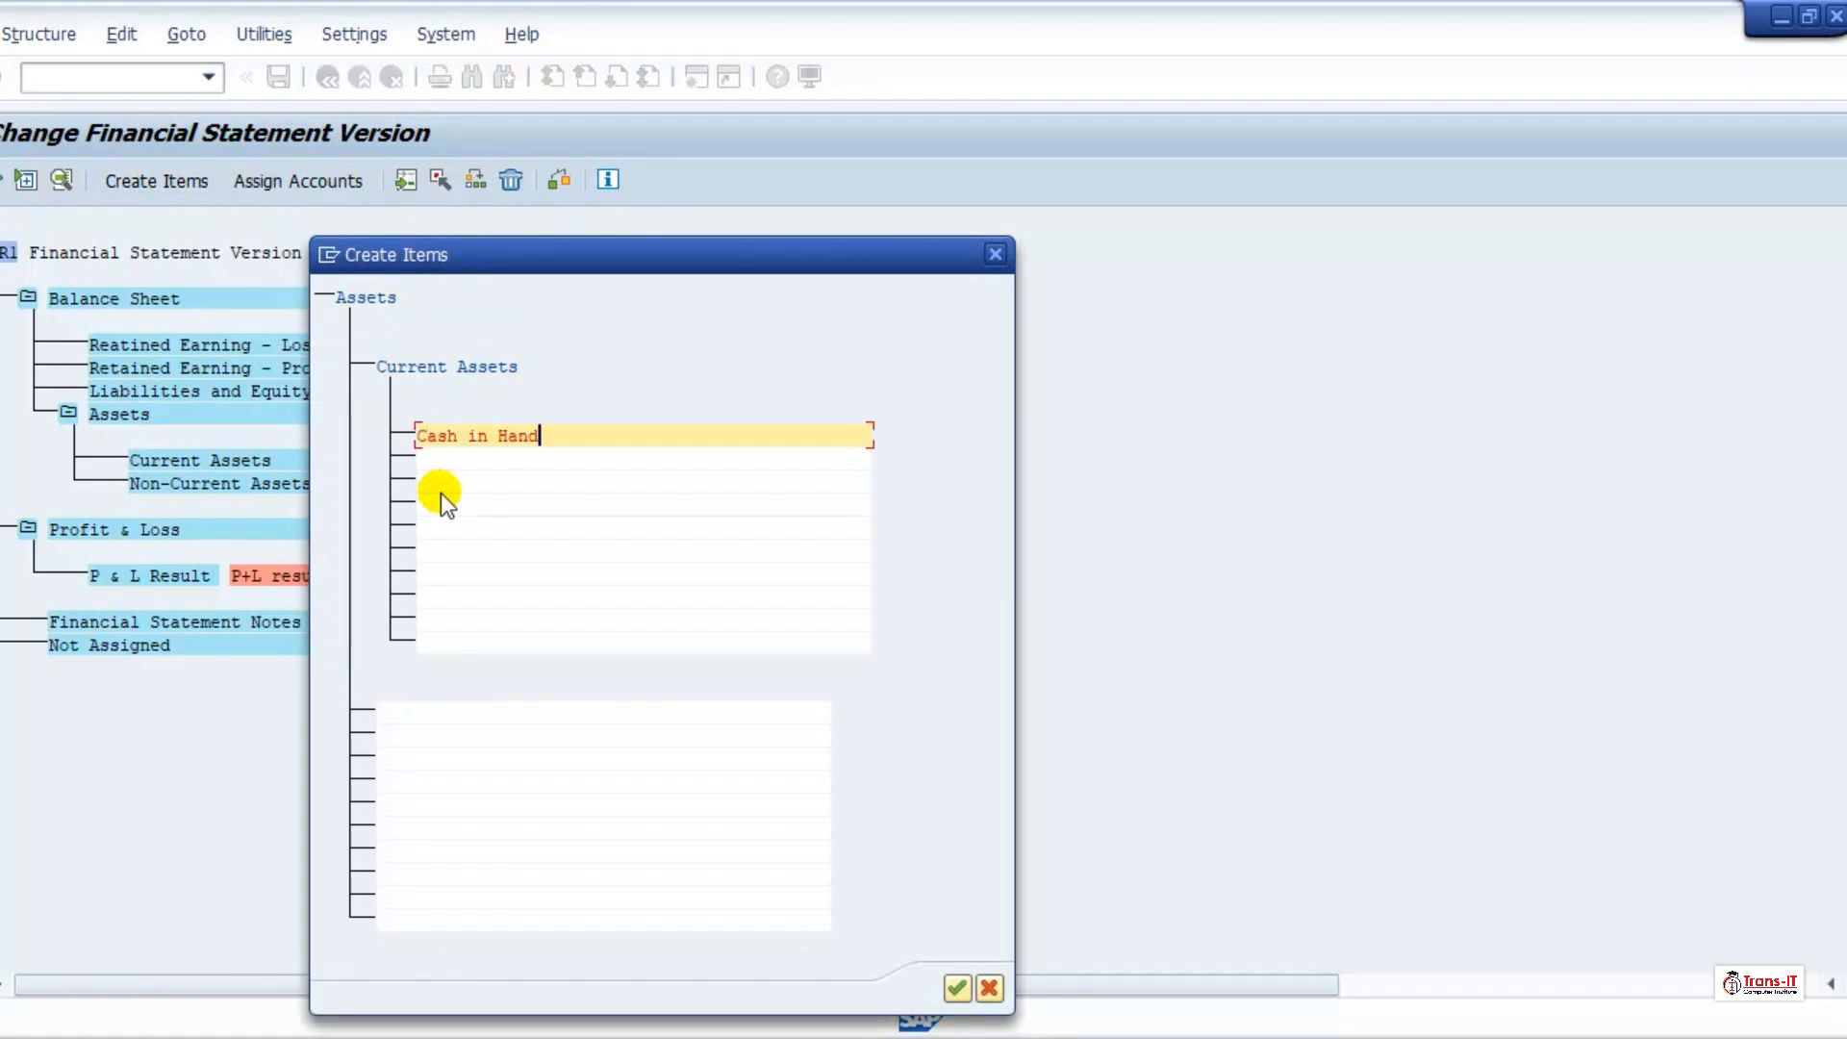
{"action": "key", "text": "Tab"}
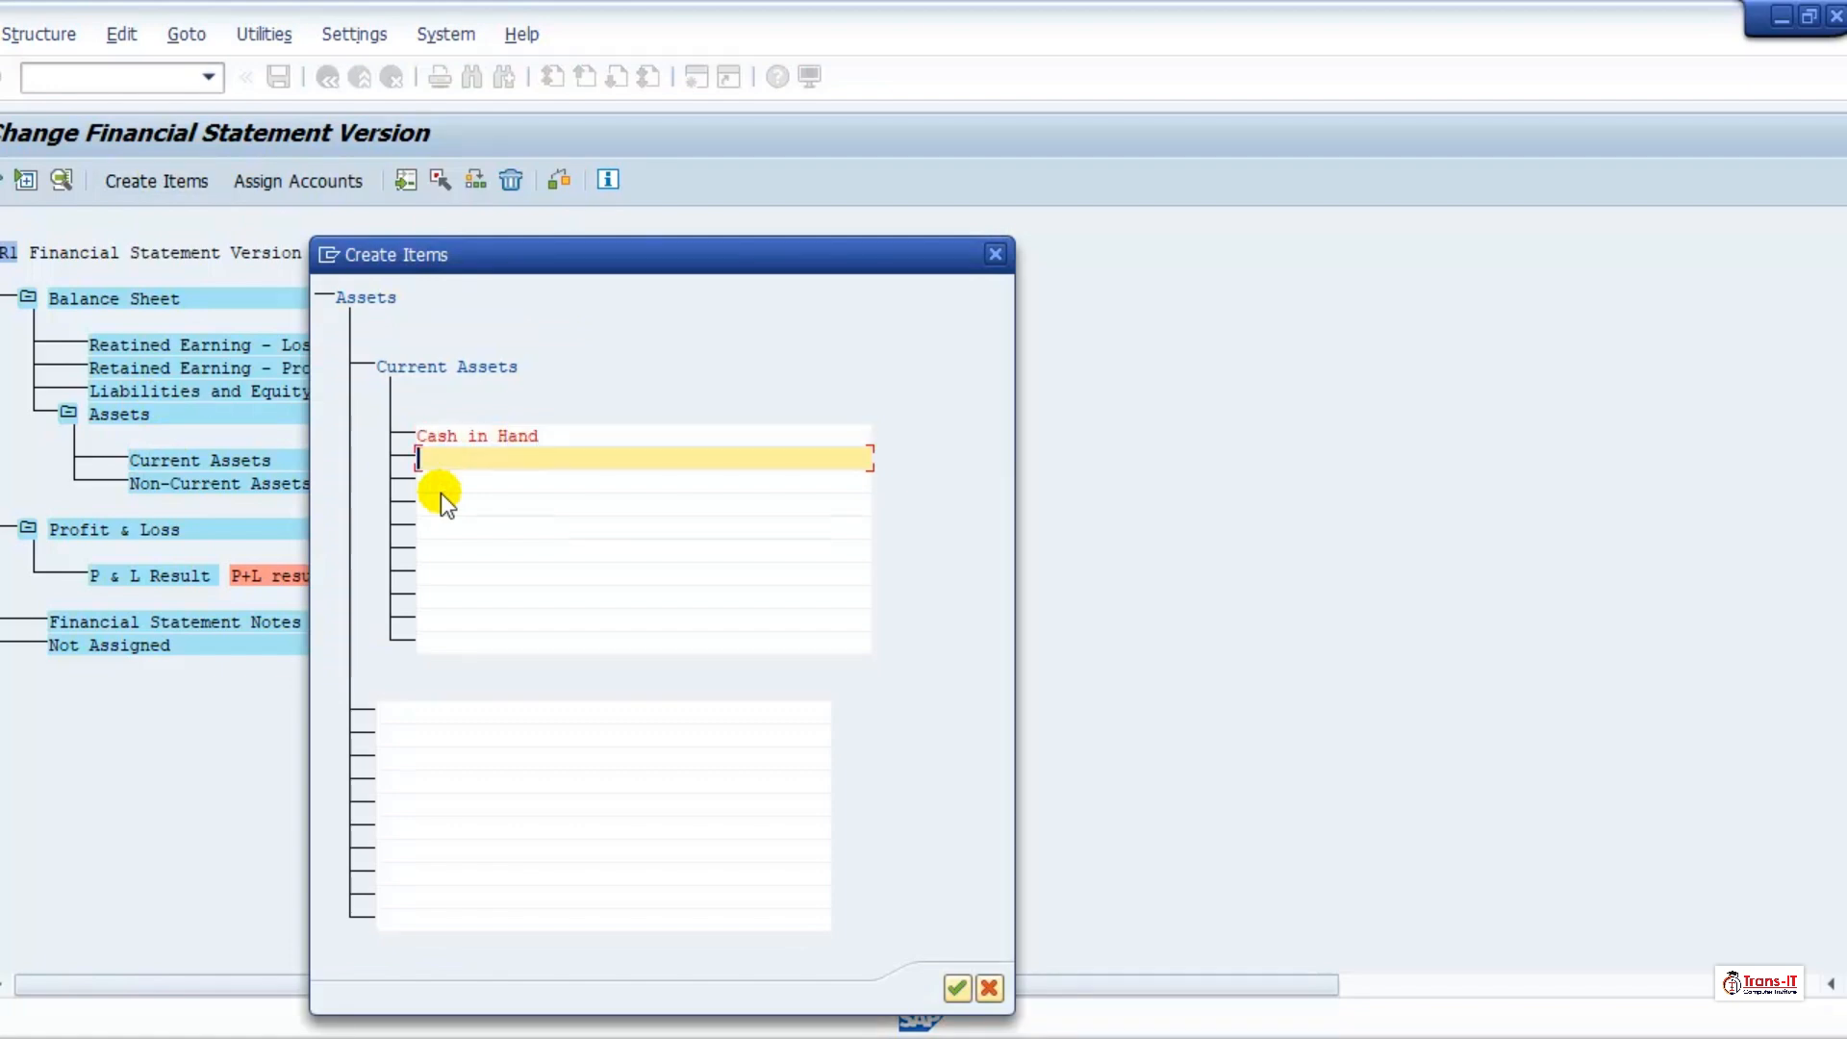
{"action": "type", "text": "Rece"}
{"action": "type", "text": "eceiv"}
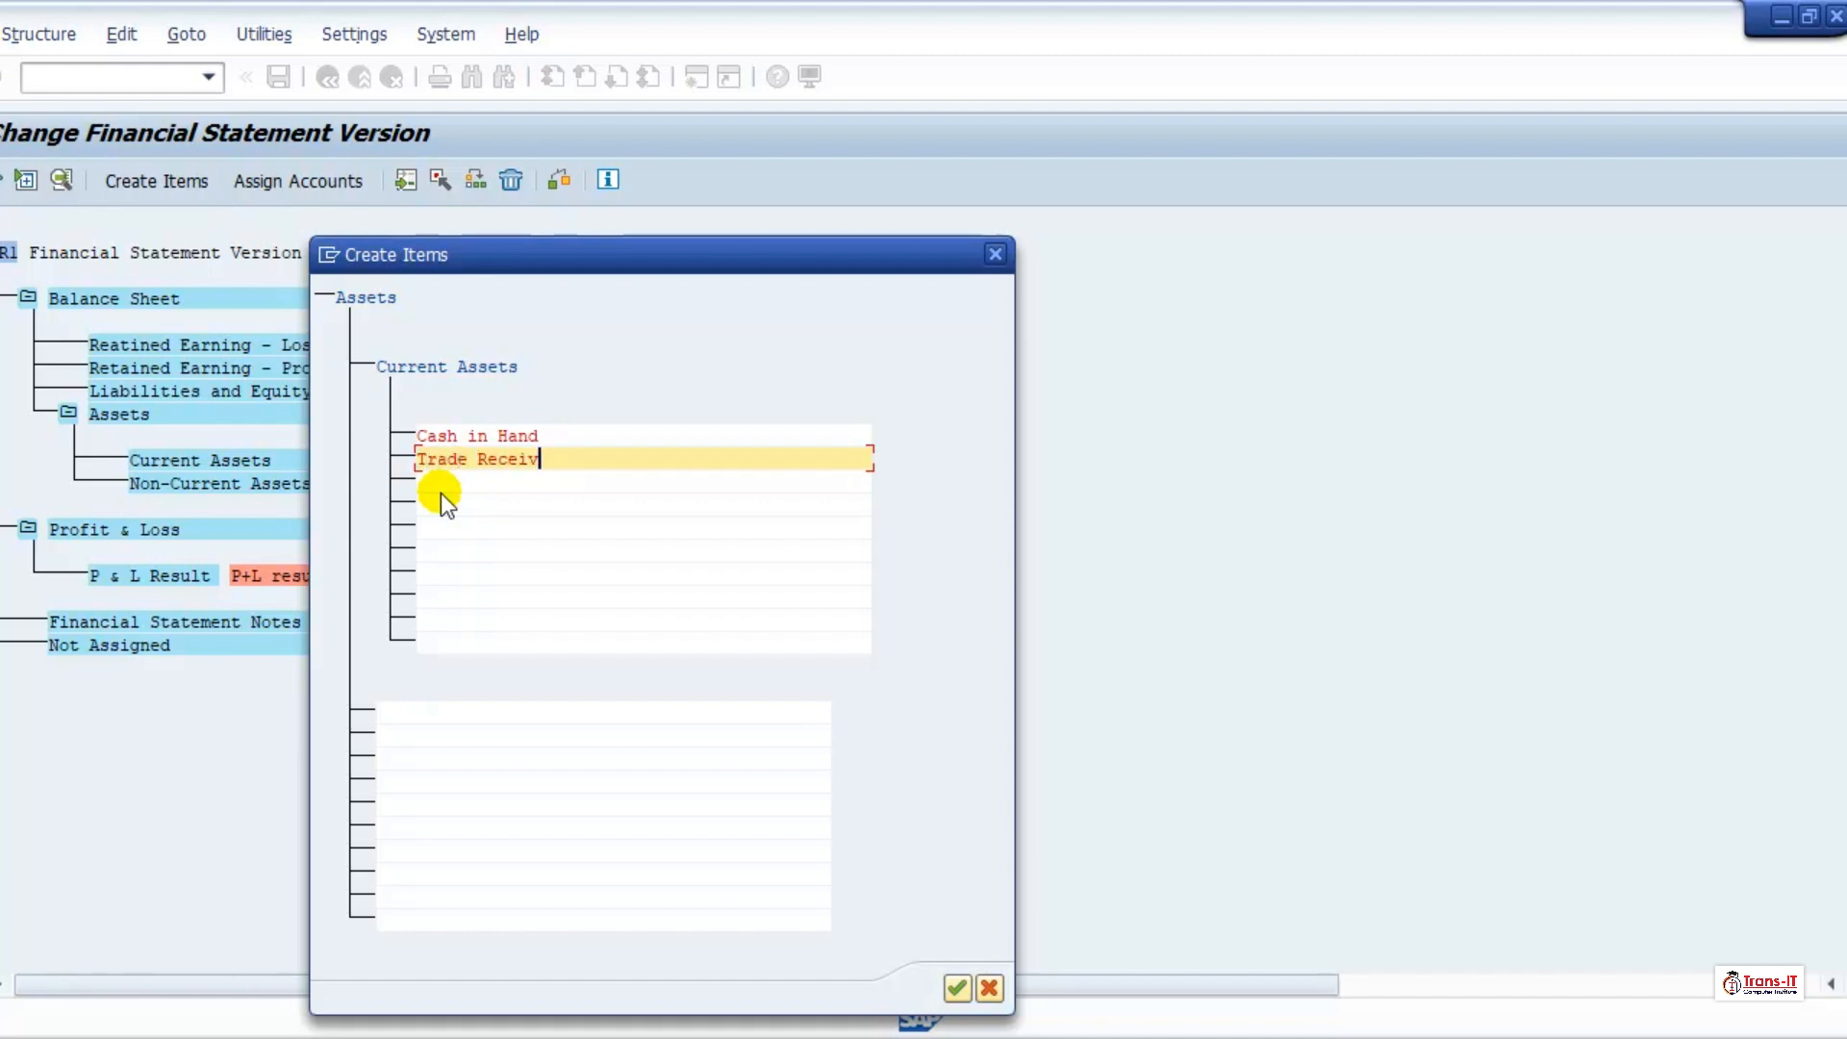
{"action": "type", "text": "ables"}
{"action": "key", "text": "Tab"}
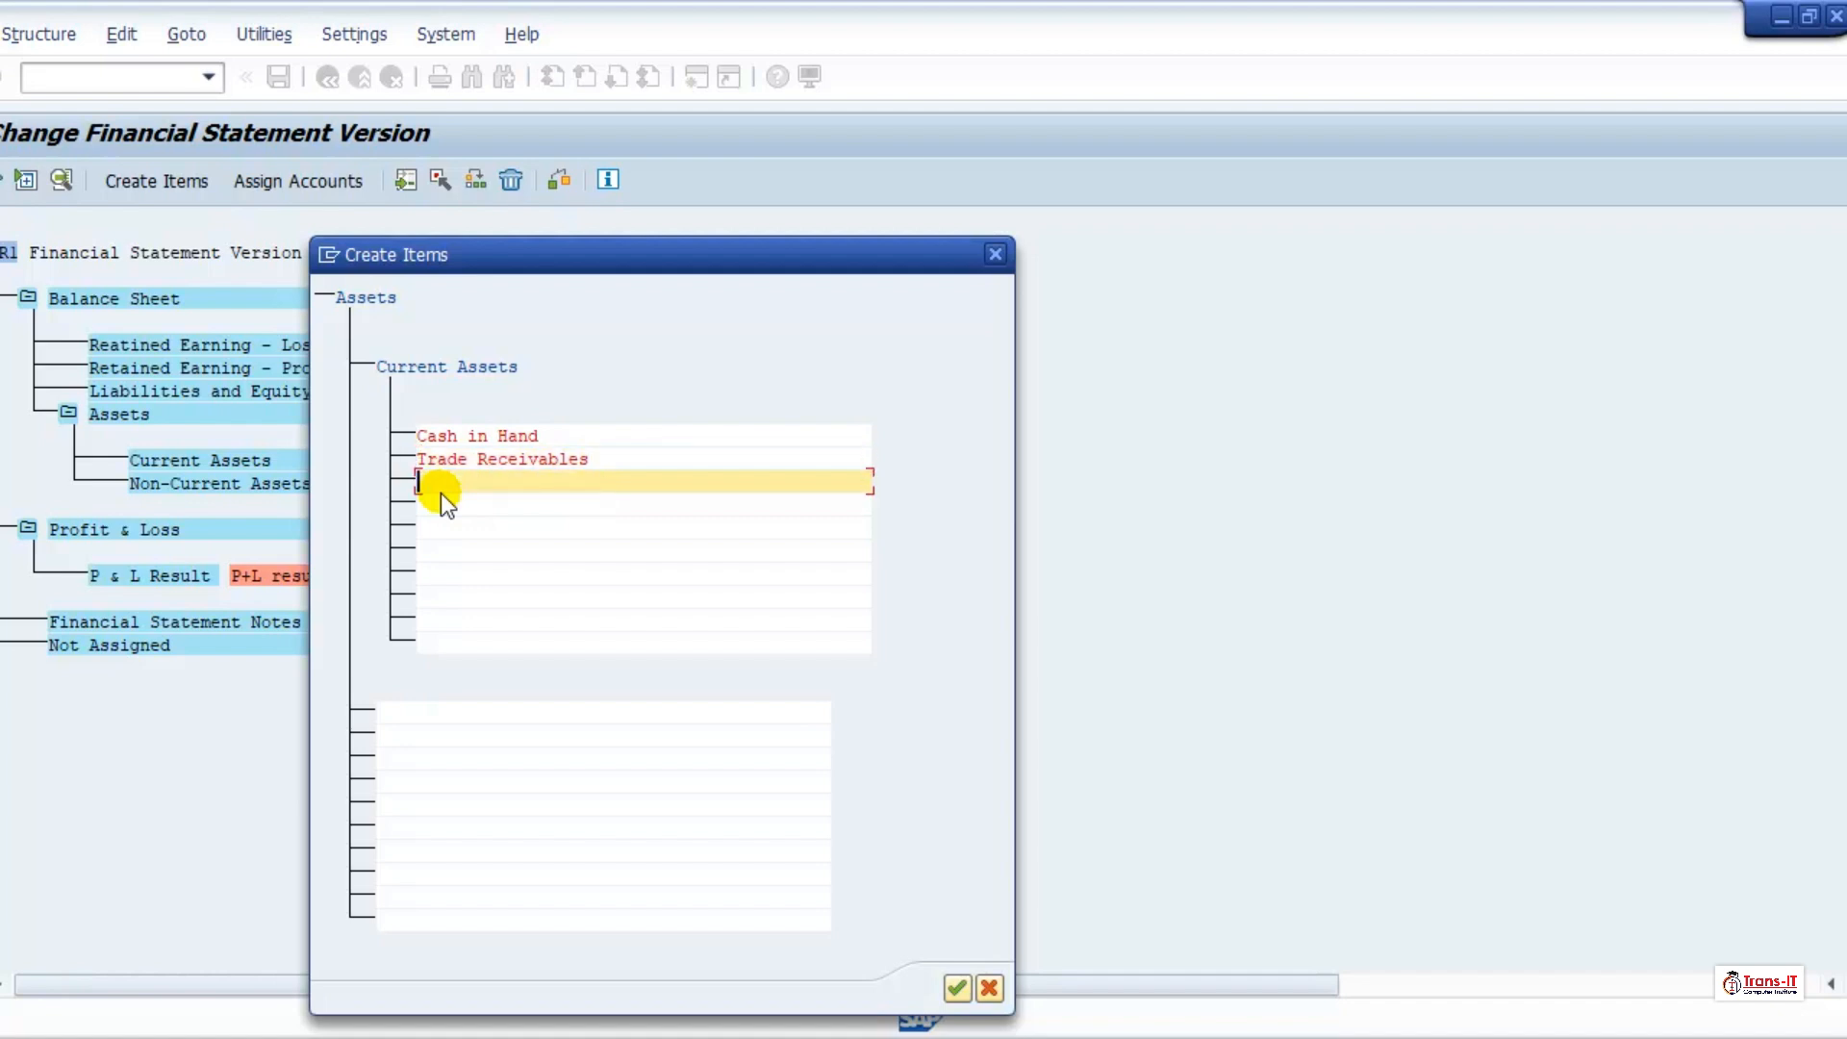
Step: Enter "Tax Deductiles" and "Pre-PAyments" as further subordinate items of Current Assets
{"action": "type", "text": "Tr"}
{"action": "type", "text": "a"}
{"action": "type", "text": " Deducti"}
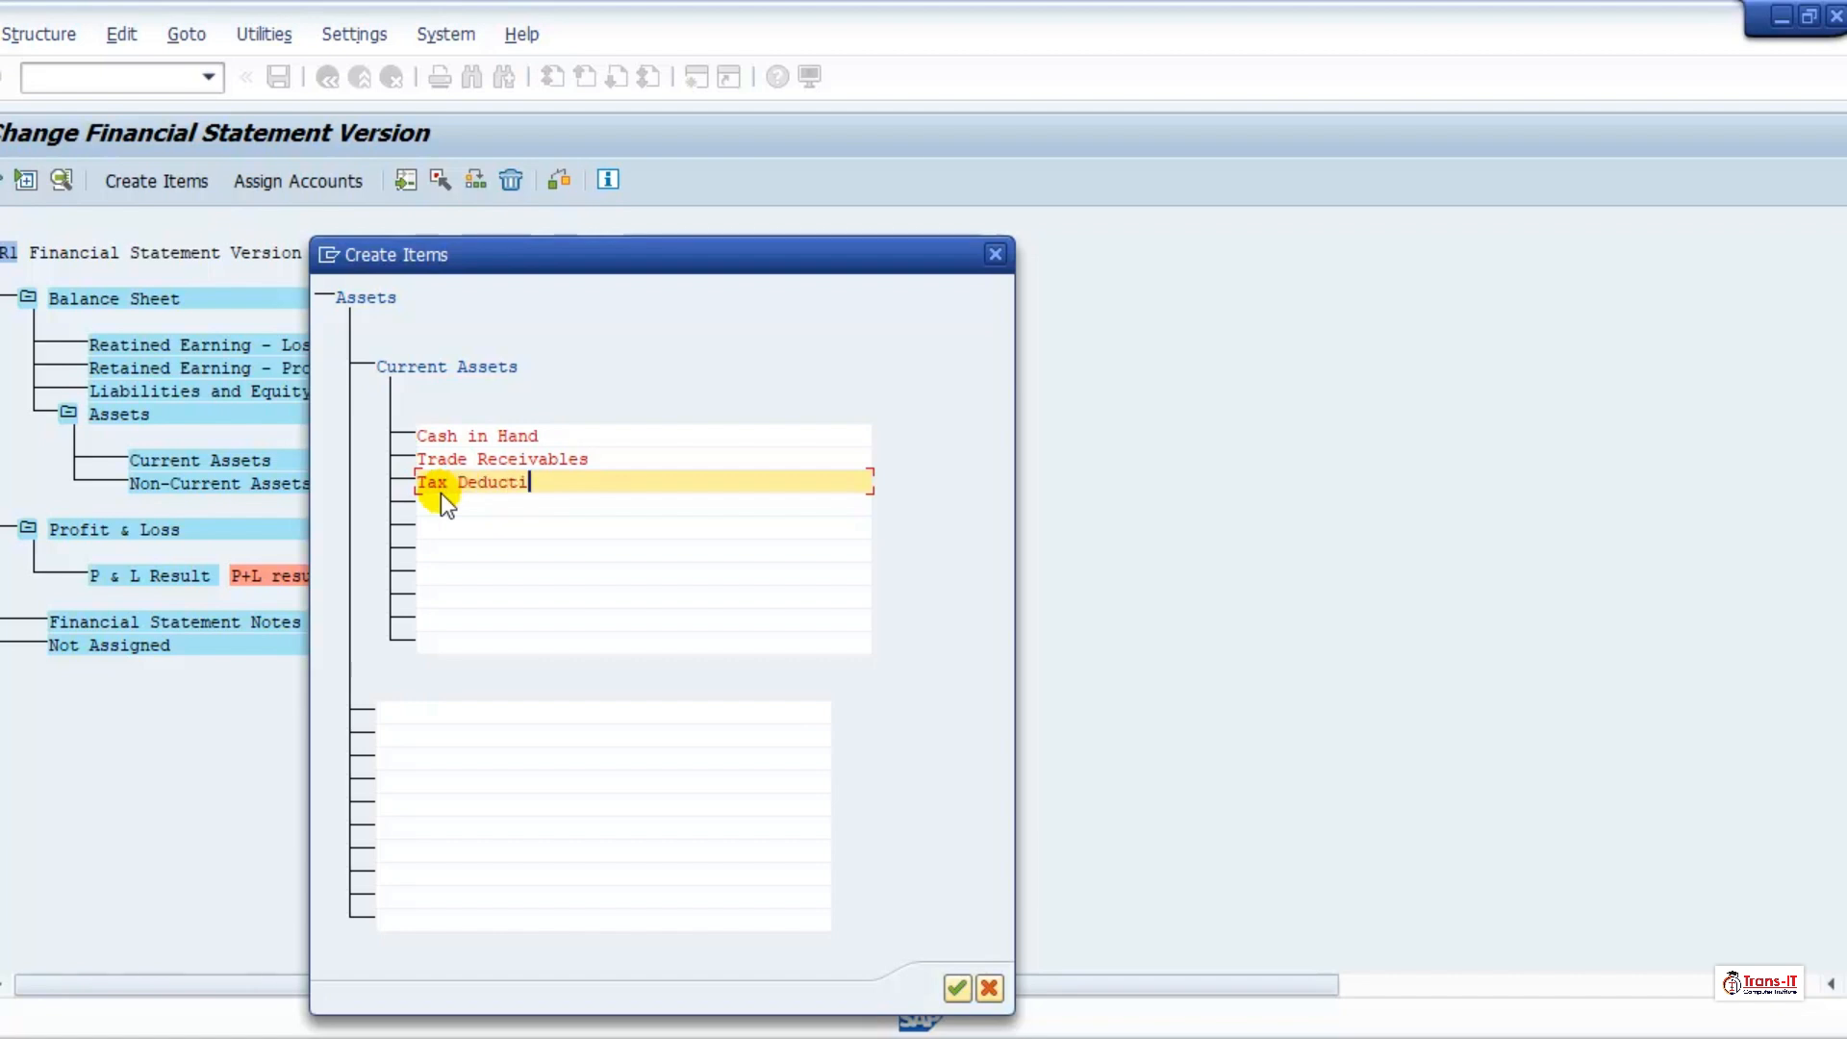
{"action": "type", "text": "les"}
{"action": "key", "text": "Tab"}
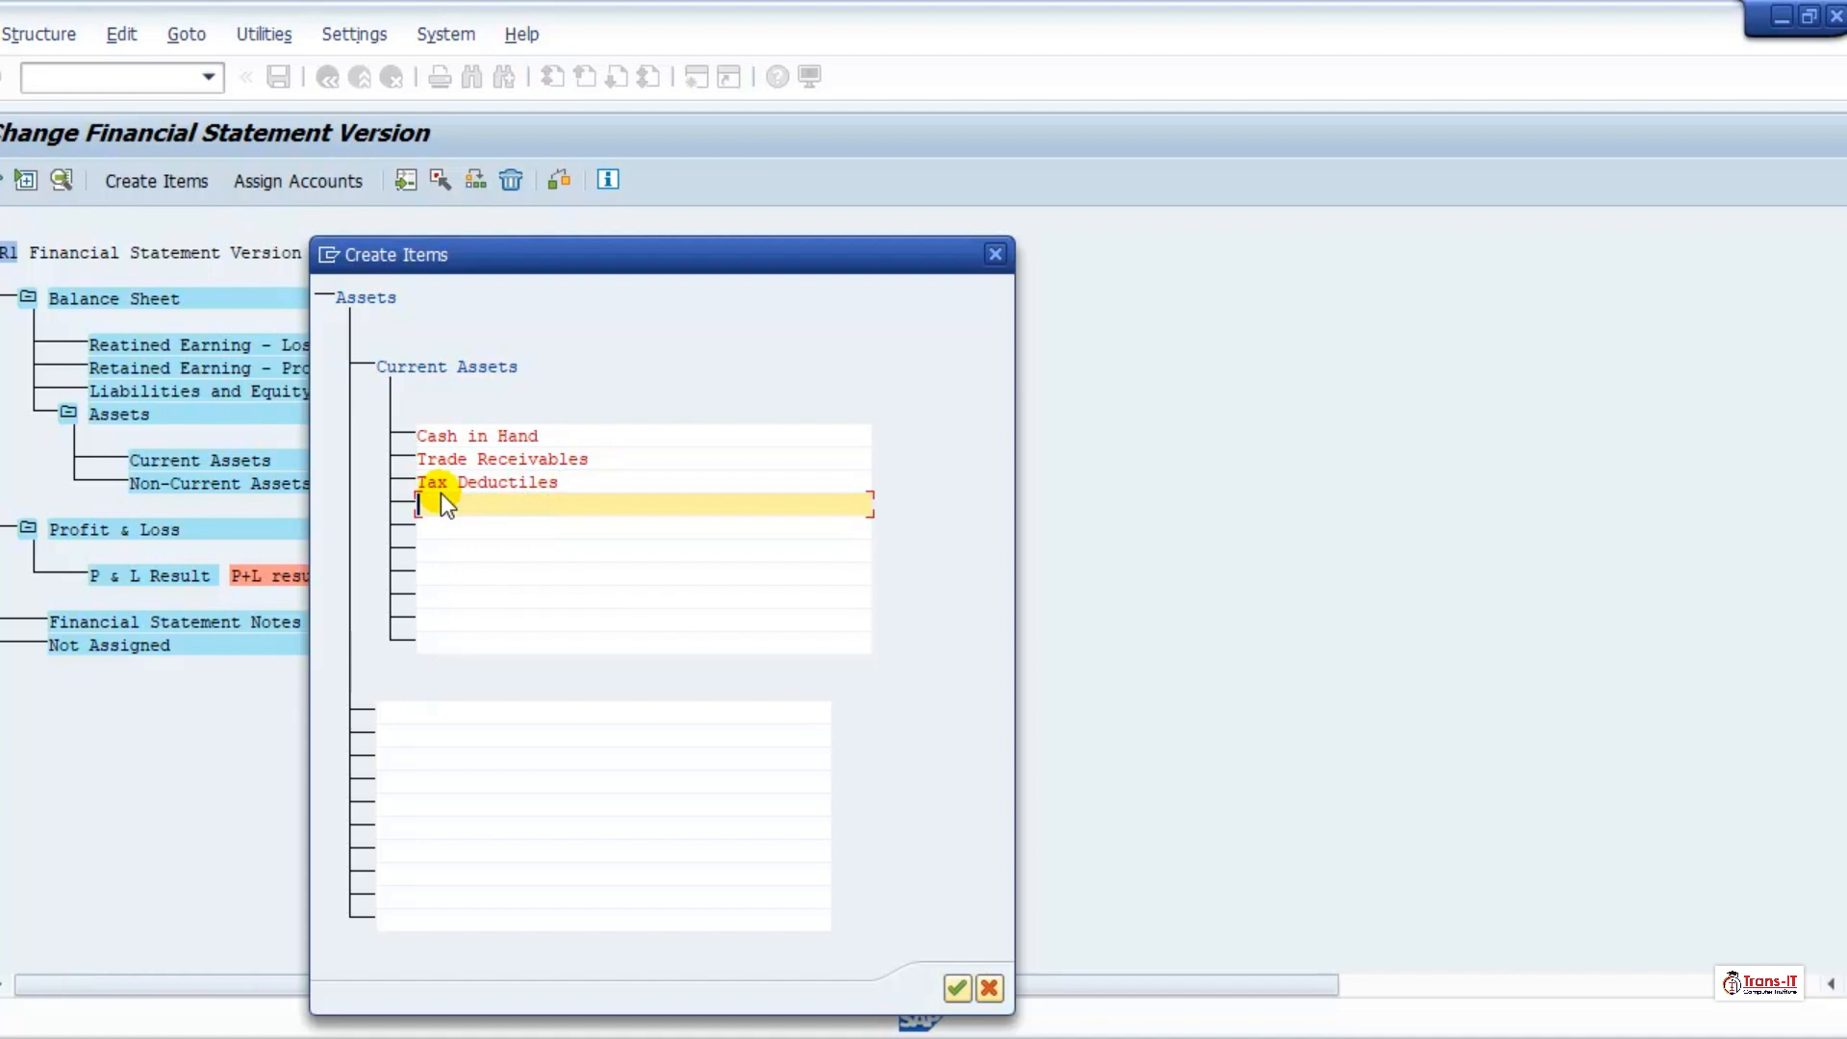
{"action": "type", "text": "PreePAyments"}
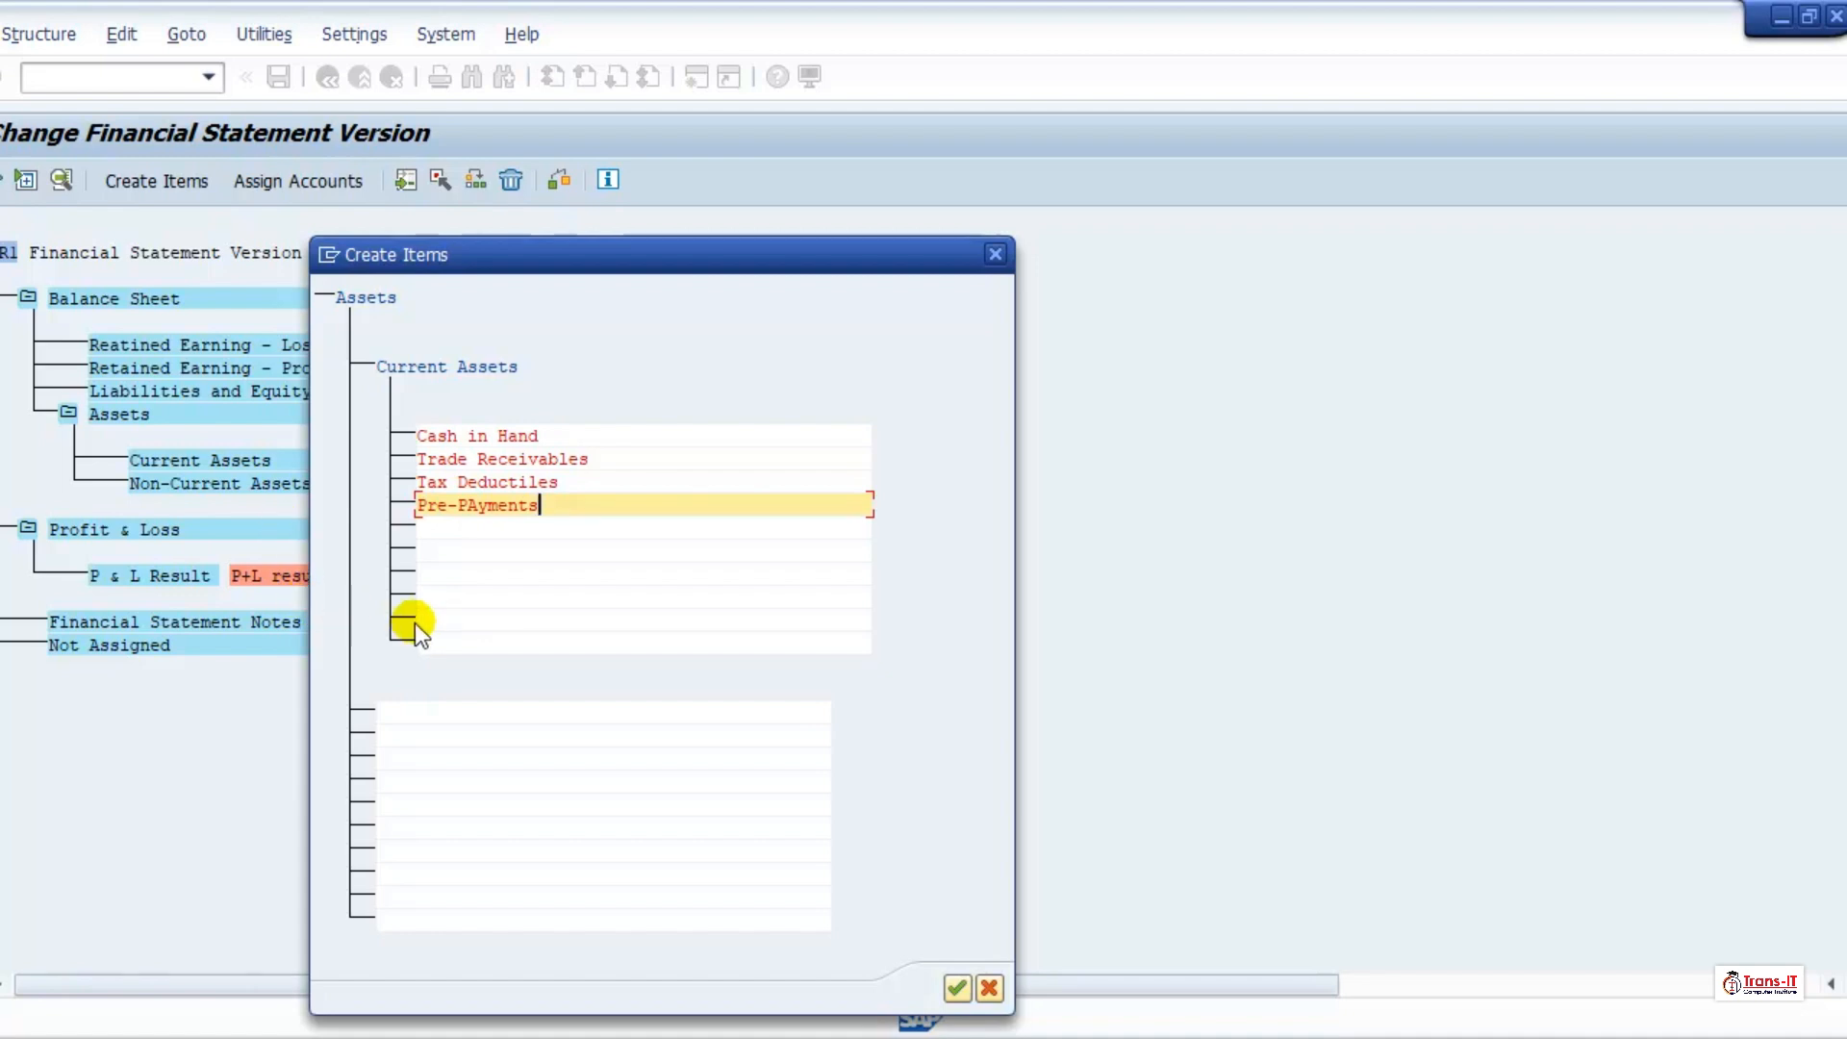
Step: Add "Bank" as the last subordinate item of Current Assets and accept the new items
{"action": "key", "text": "Tab"}
{"action": "type", "text": "ank"}
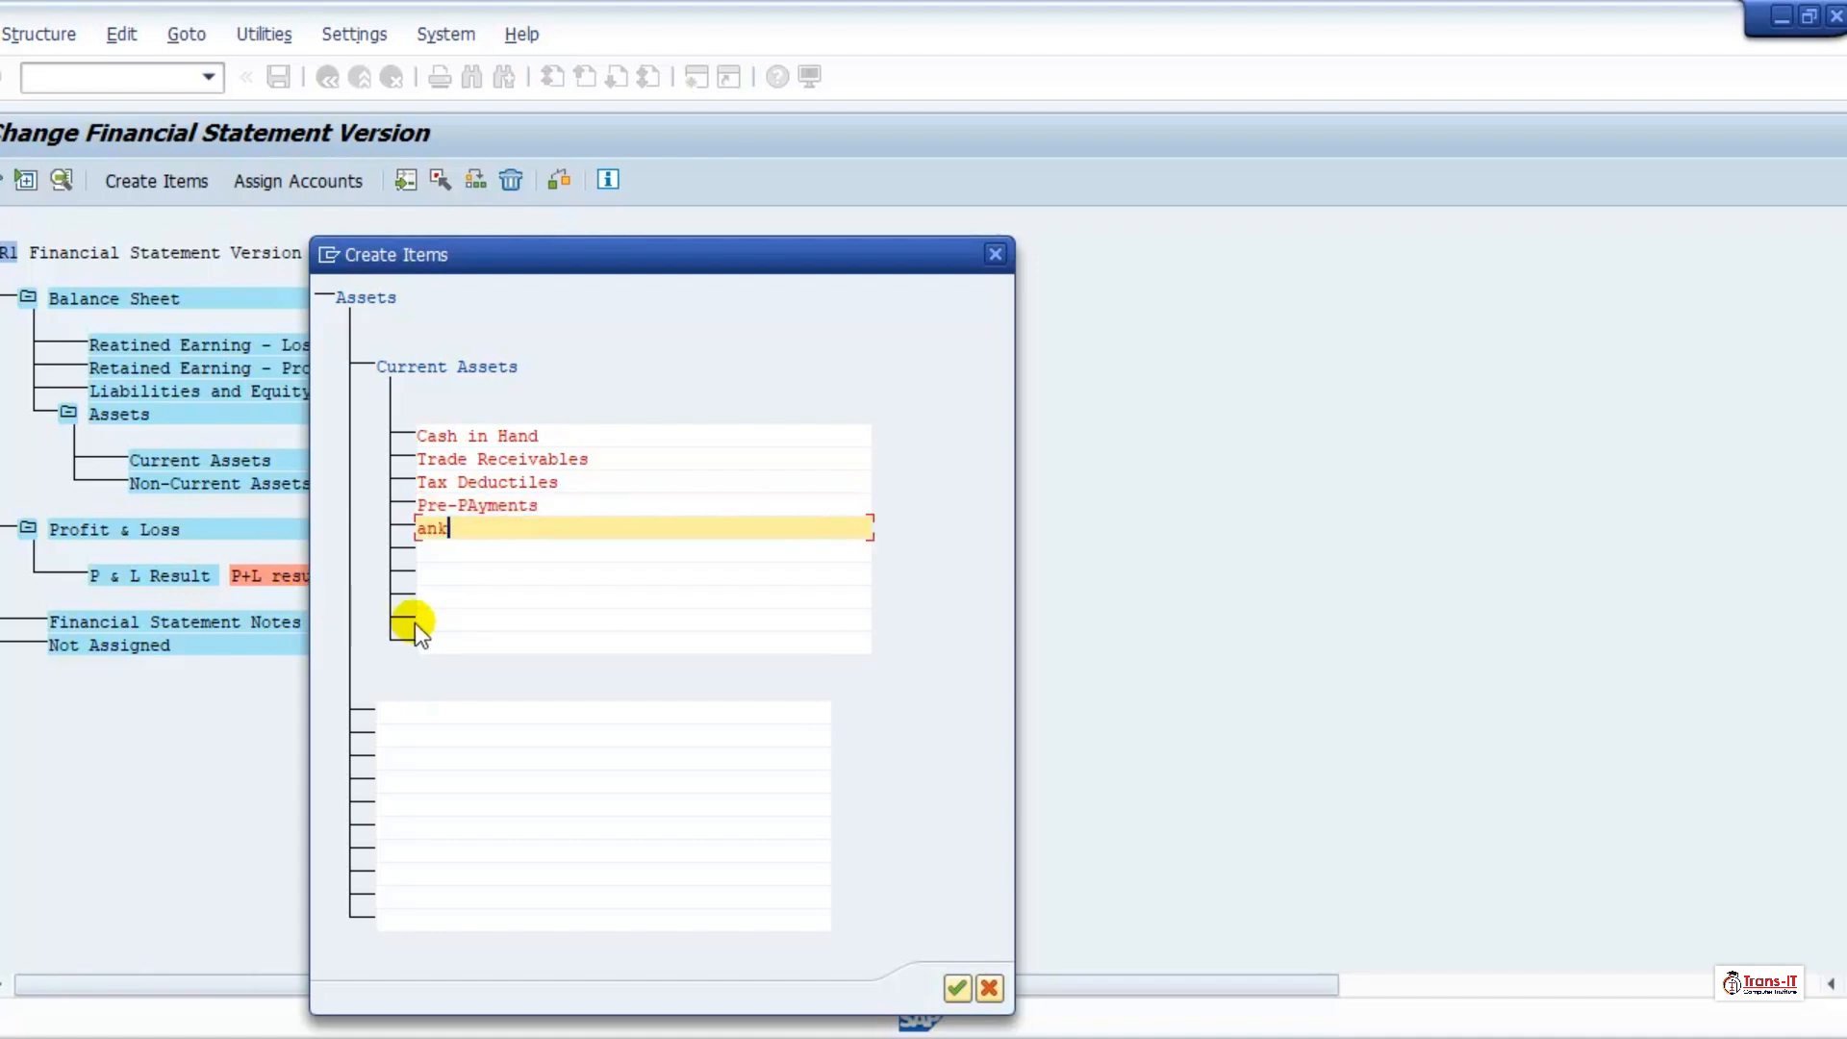
{"action": "key", "text": "BackSpace"}
{"action": "key", "text": "BackSpace"}
{"action": "key", "text": "BackSpace"}
{"action": "type", "text": "Bank"}
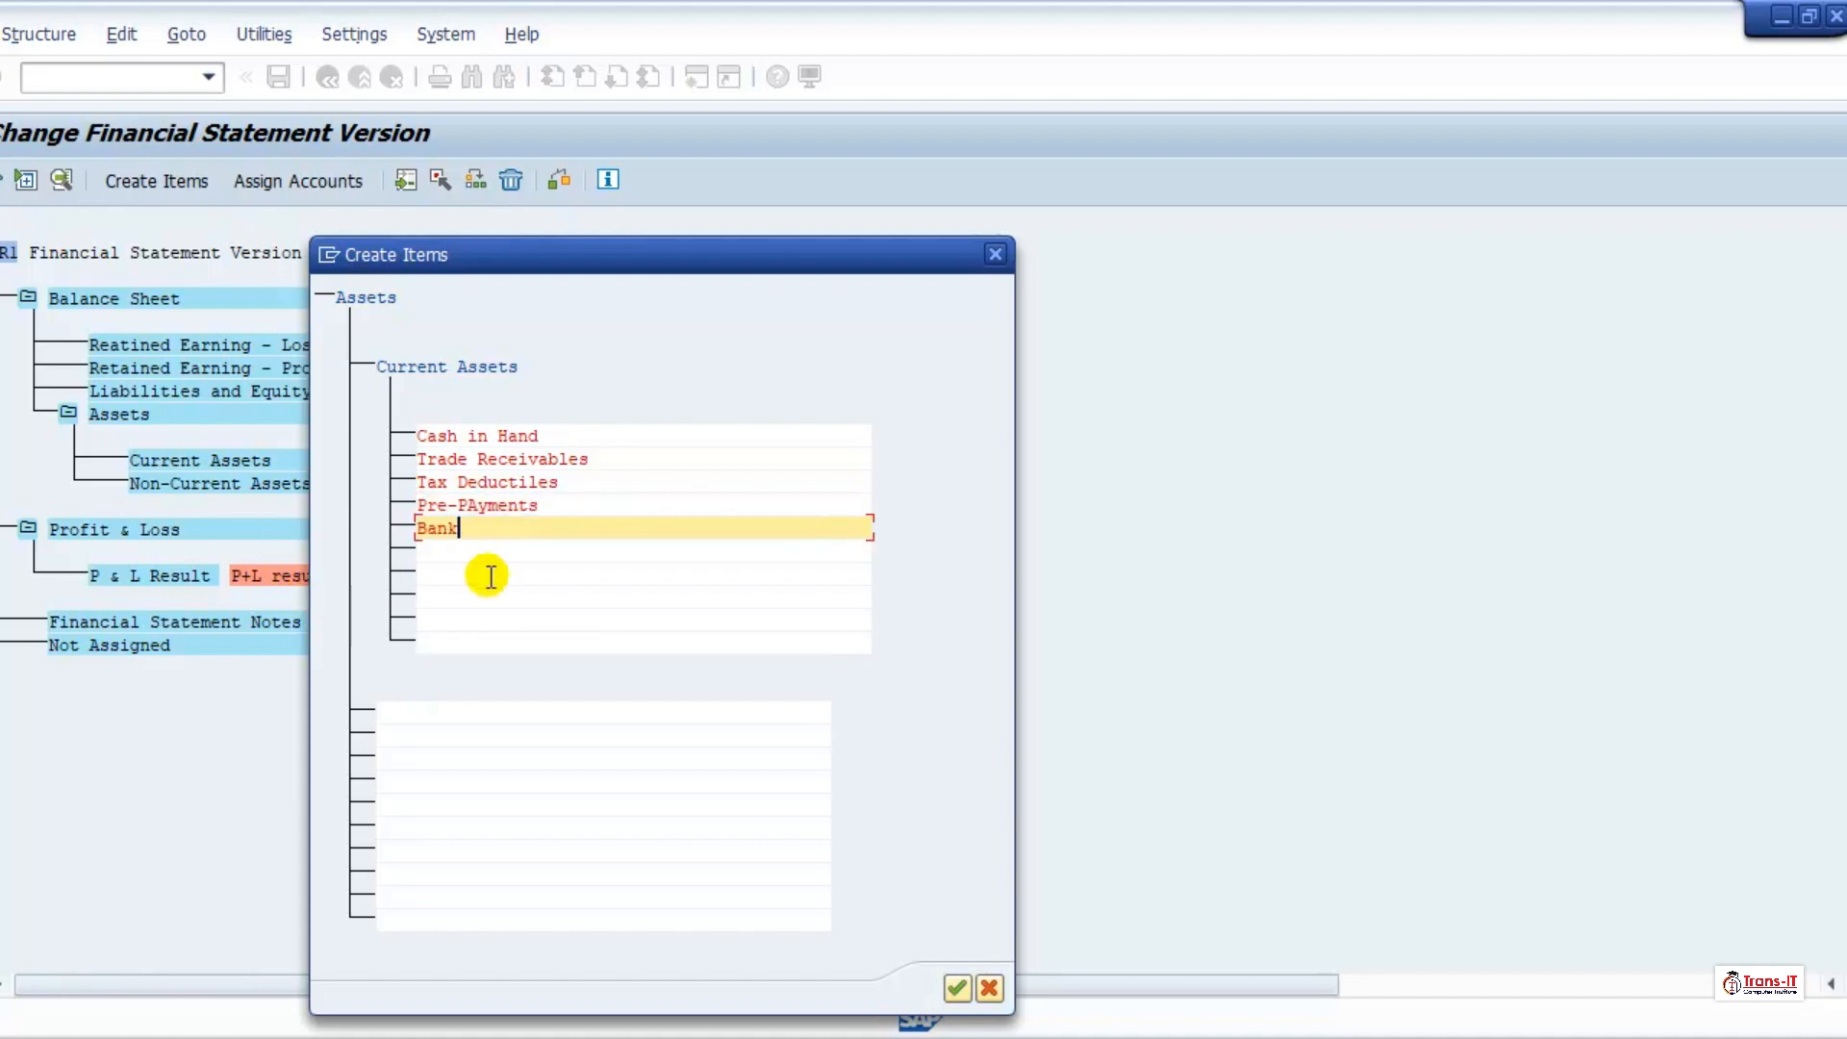
{"action": "left_click", "coordinate": [958, 988]}
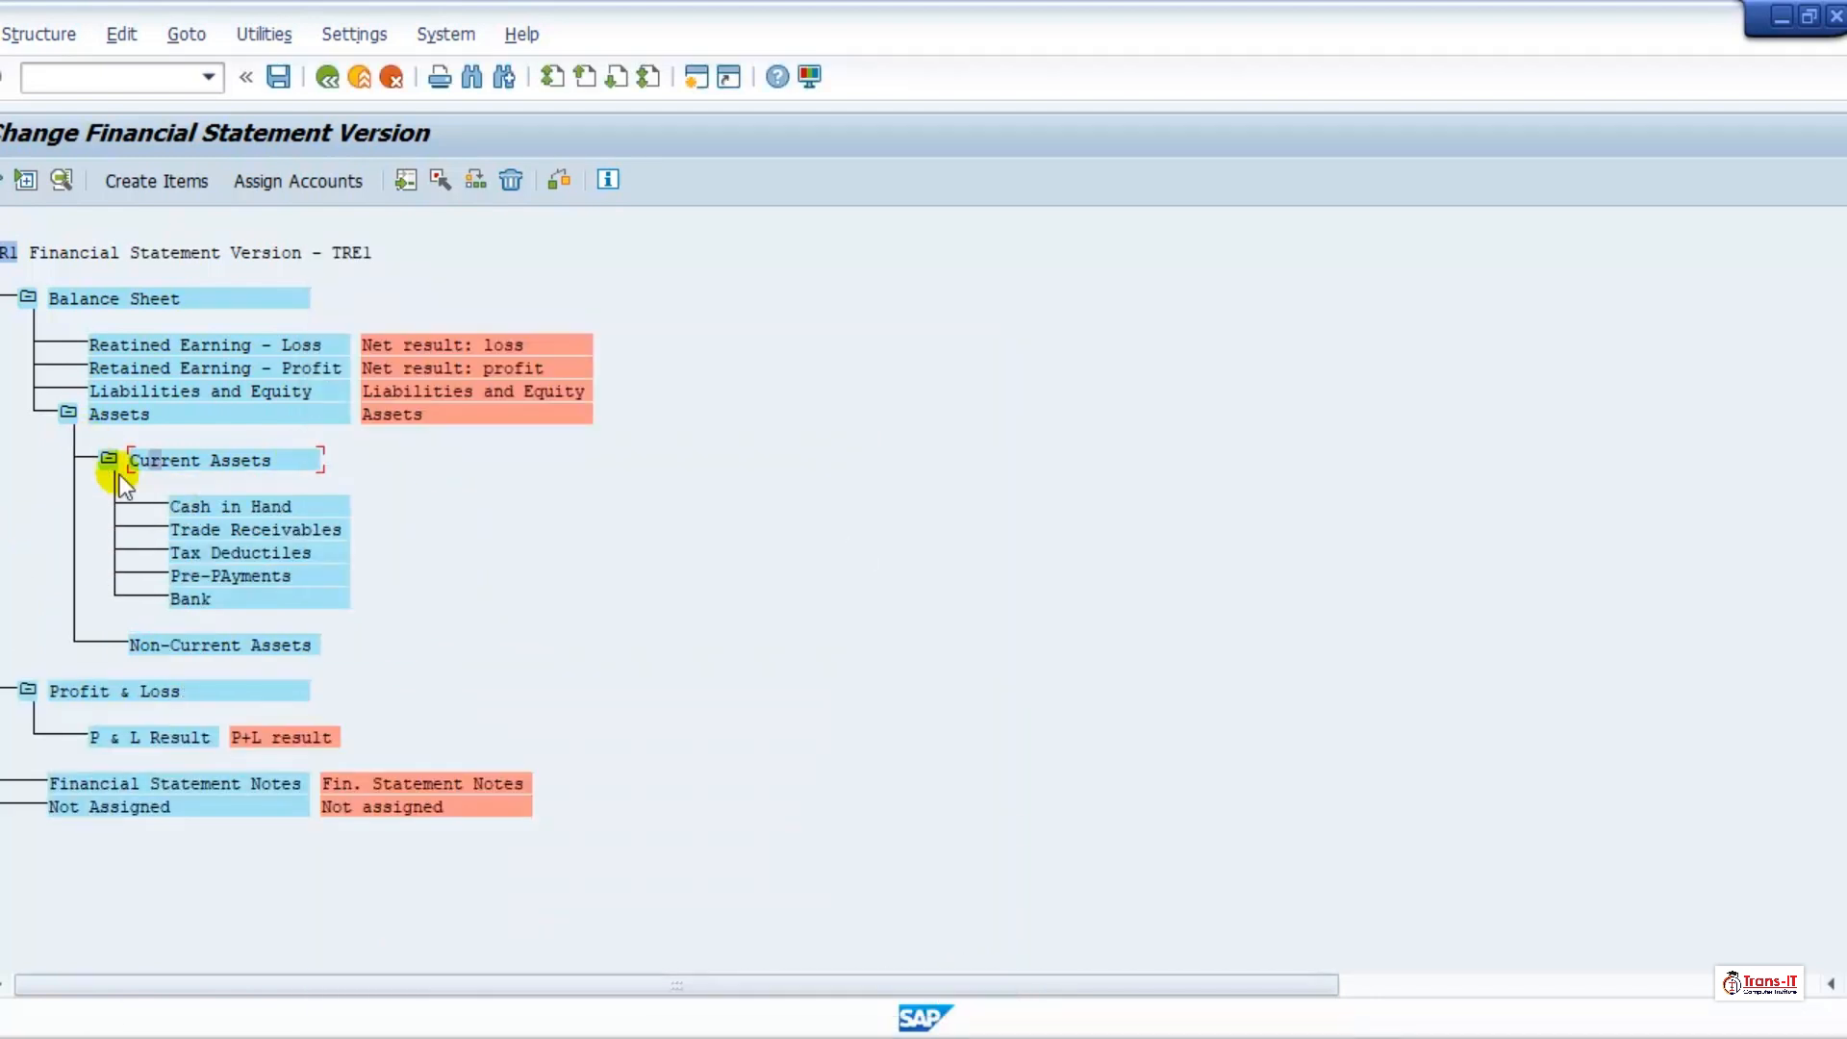
Step: Start creating items beneath Non-Current Assets and enter "Tangible Assets" as the first subordinate
{"action": "double_click", "coordinate": [170, 642]}
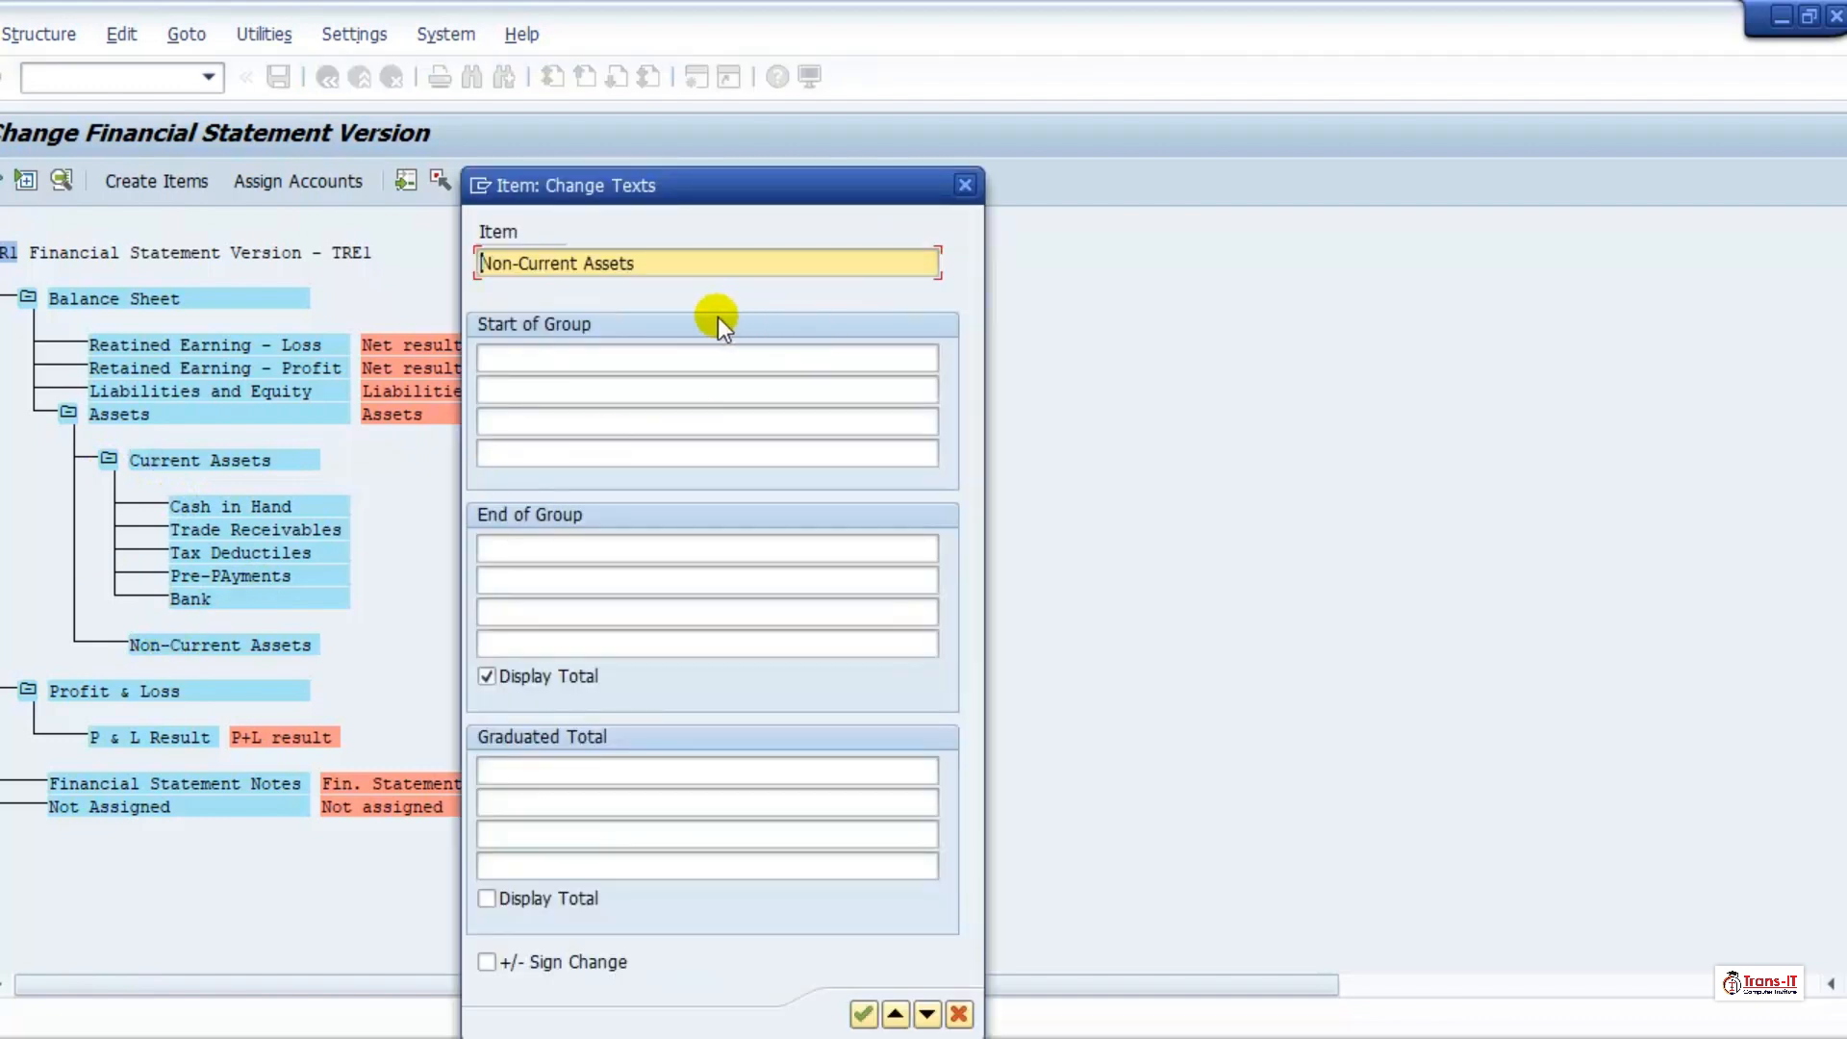
{"action": "left_click", "coordinate": [965, 184]}
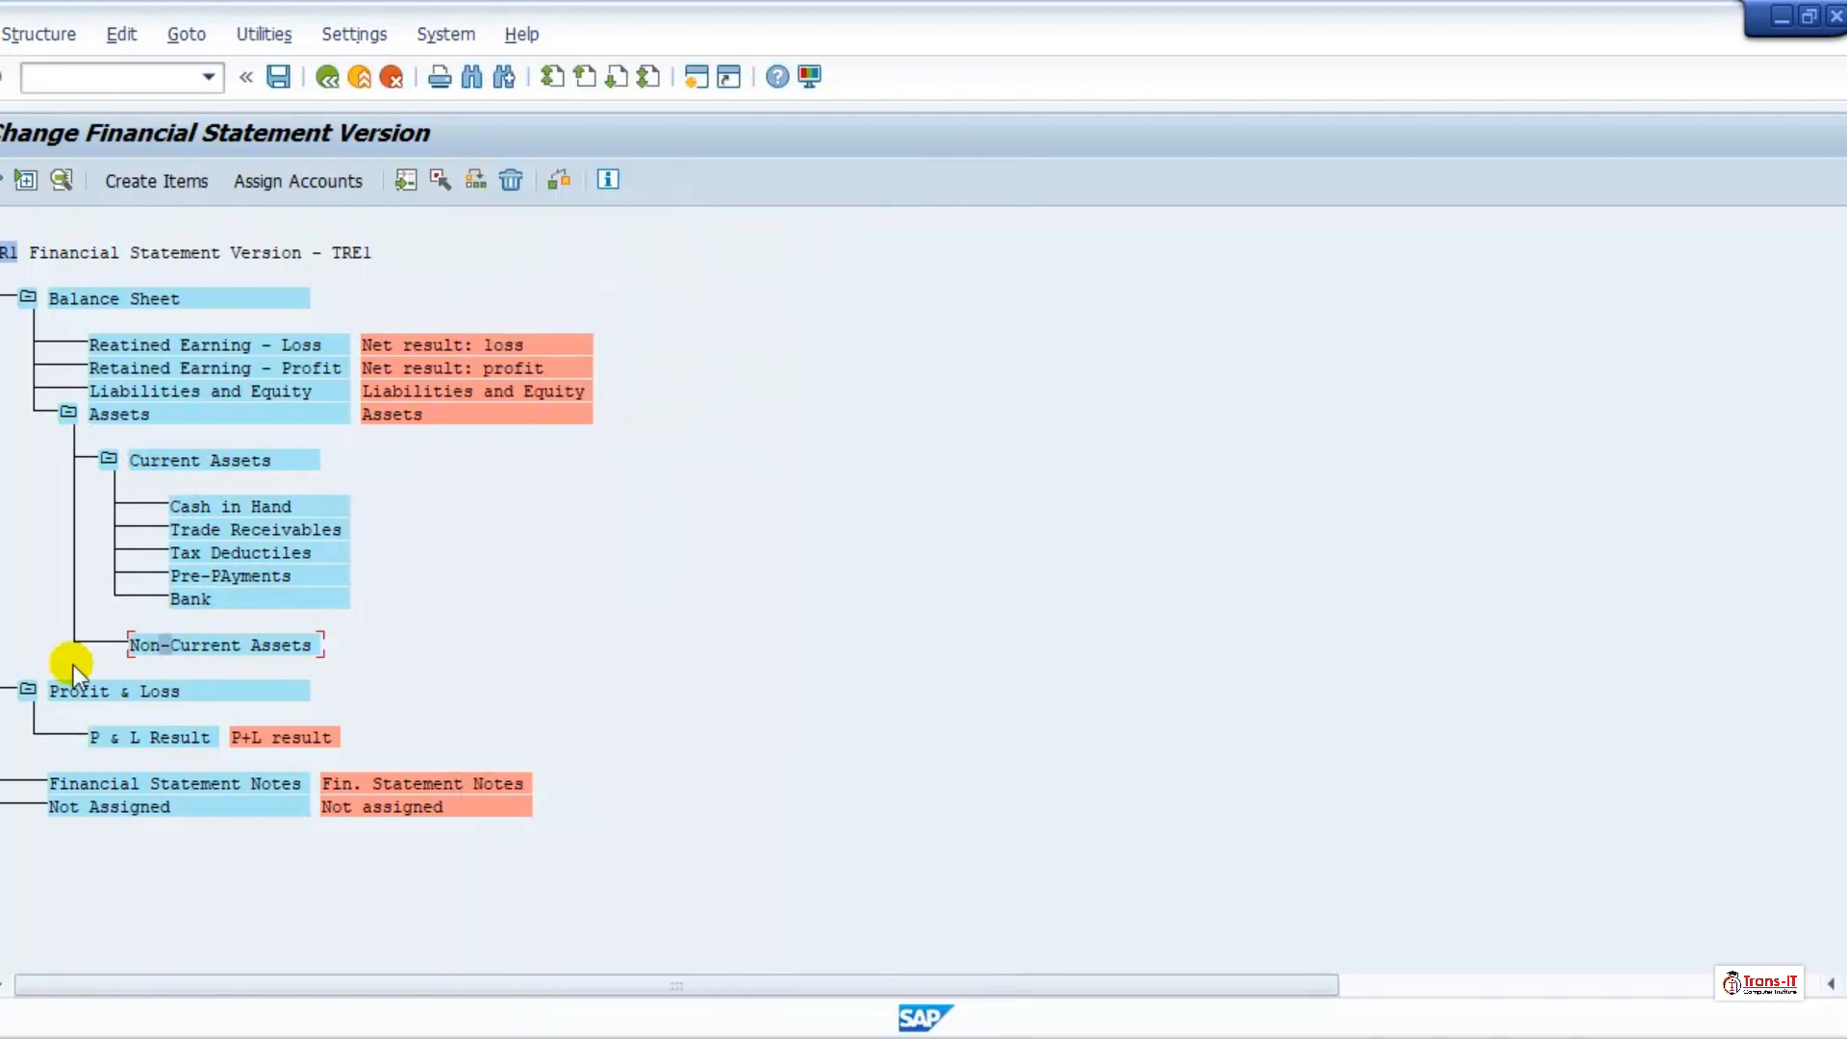
{"action": "left_click", "coordinate": [154, 179]}
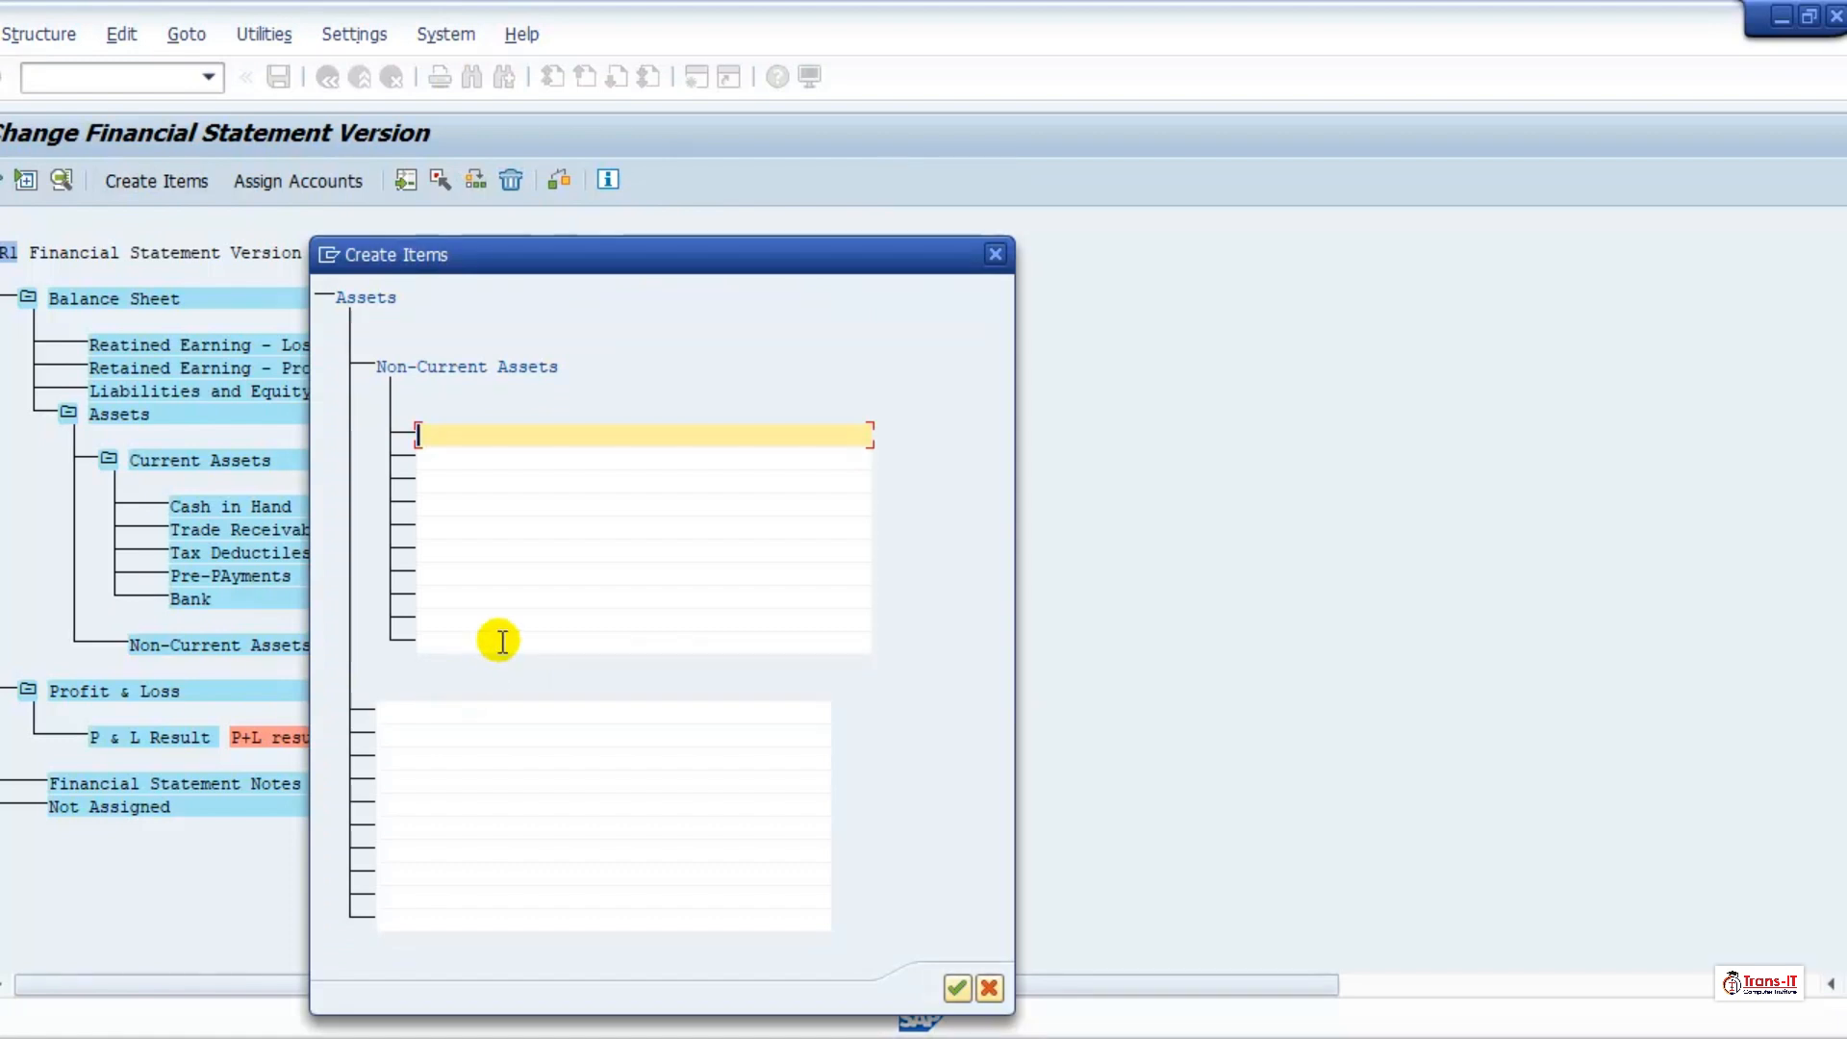
{"action": "type", "text": "Tangi"}
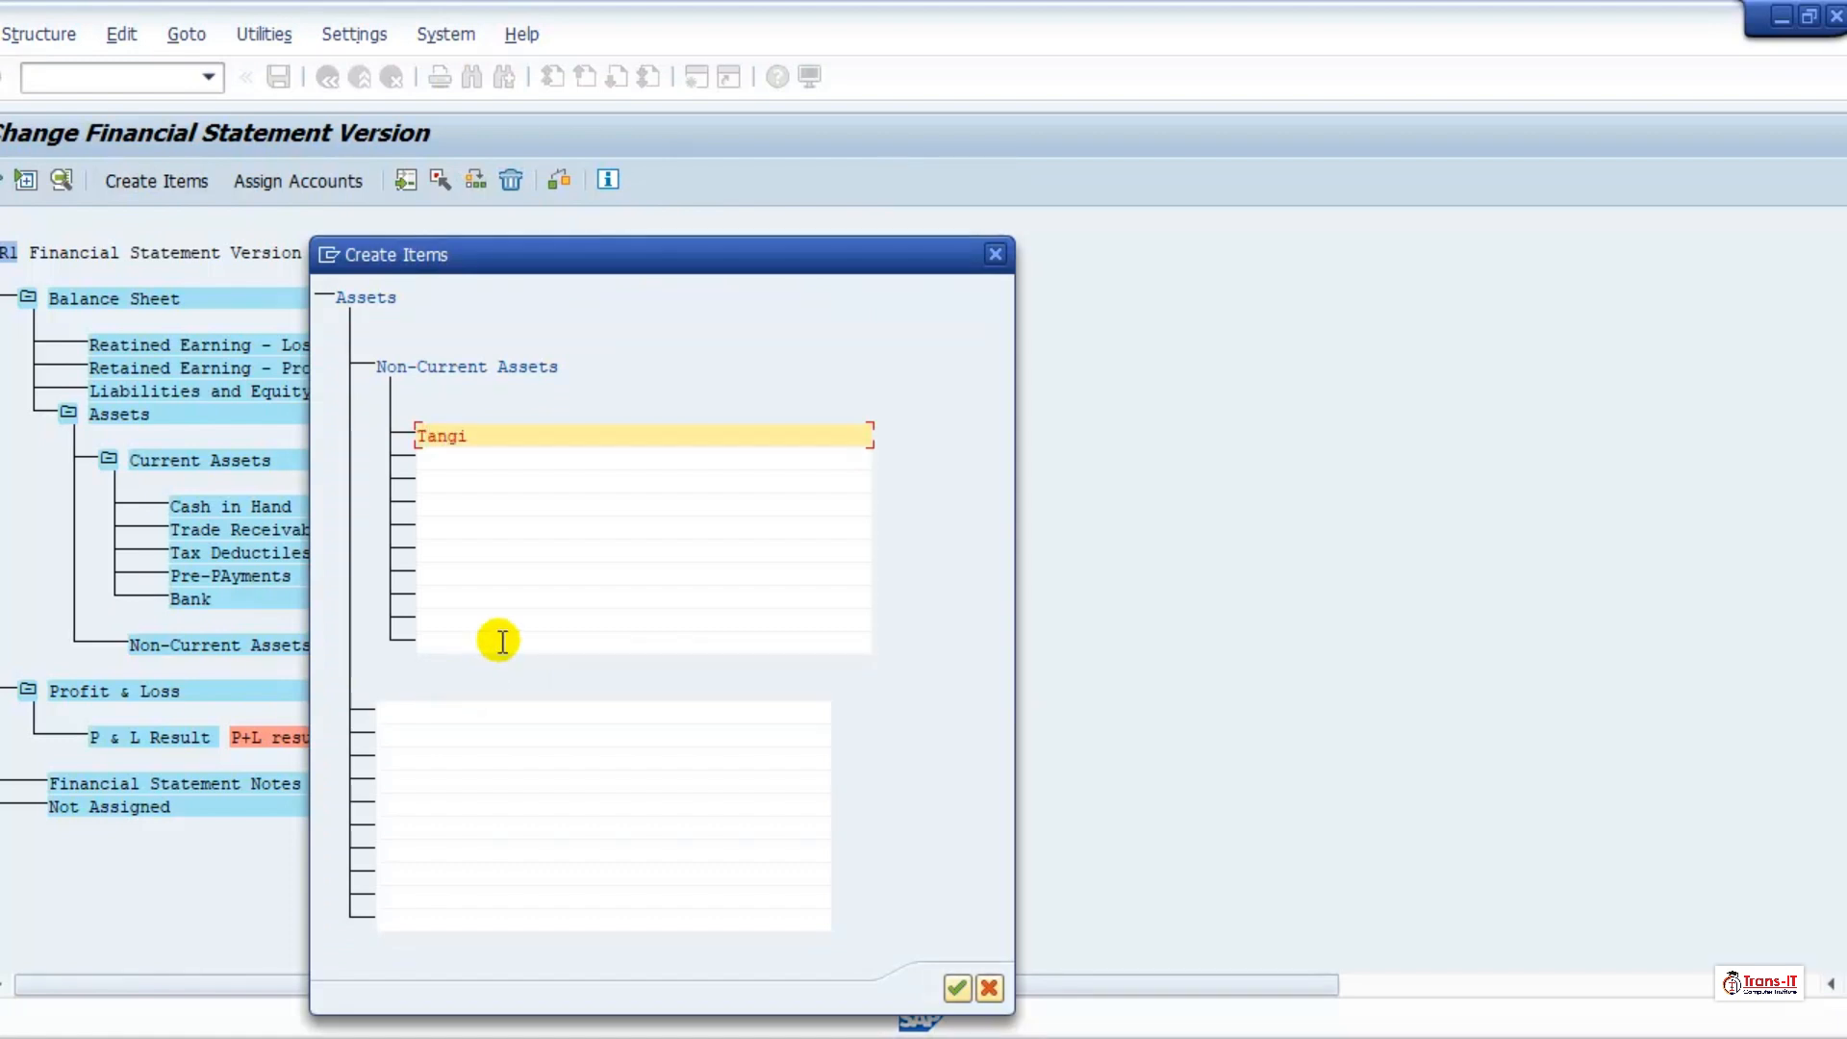
{"action": "type", "text": "ble Assets"}
{"action": "key", "text": "Tab"}
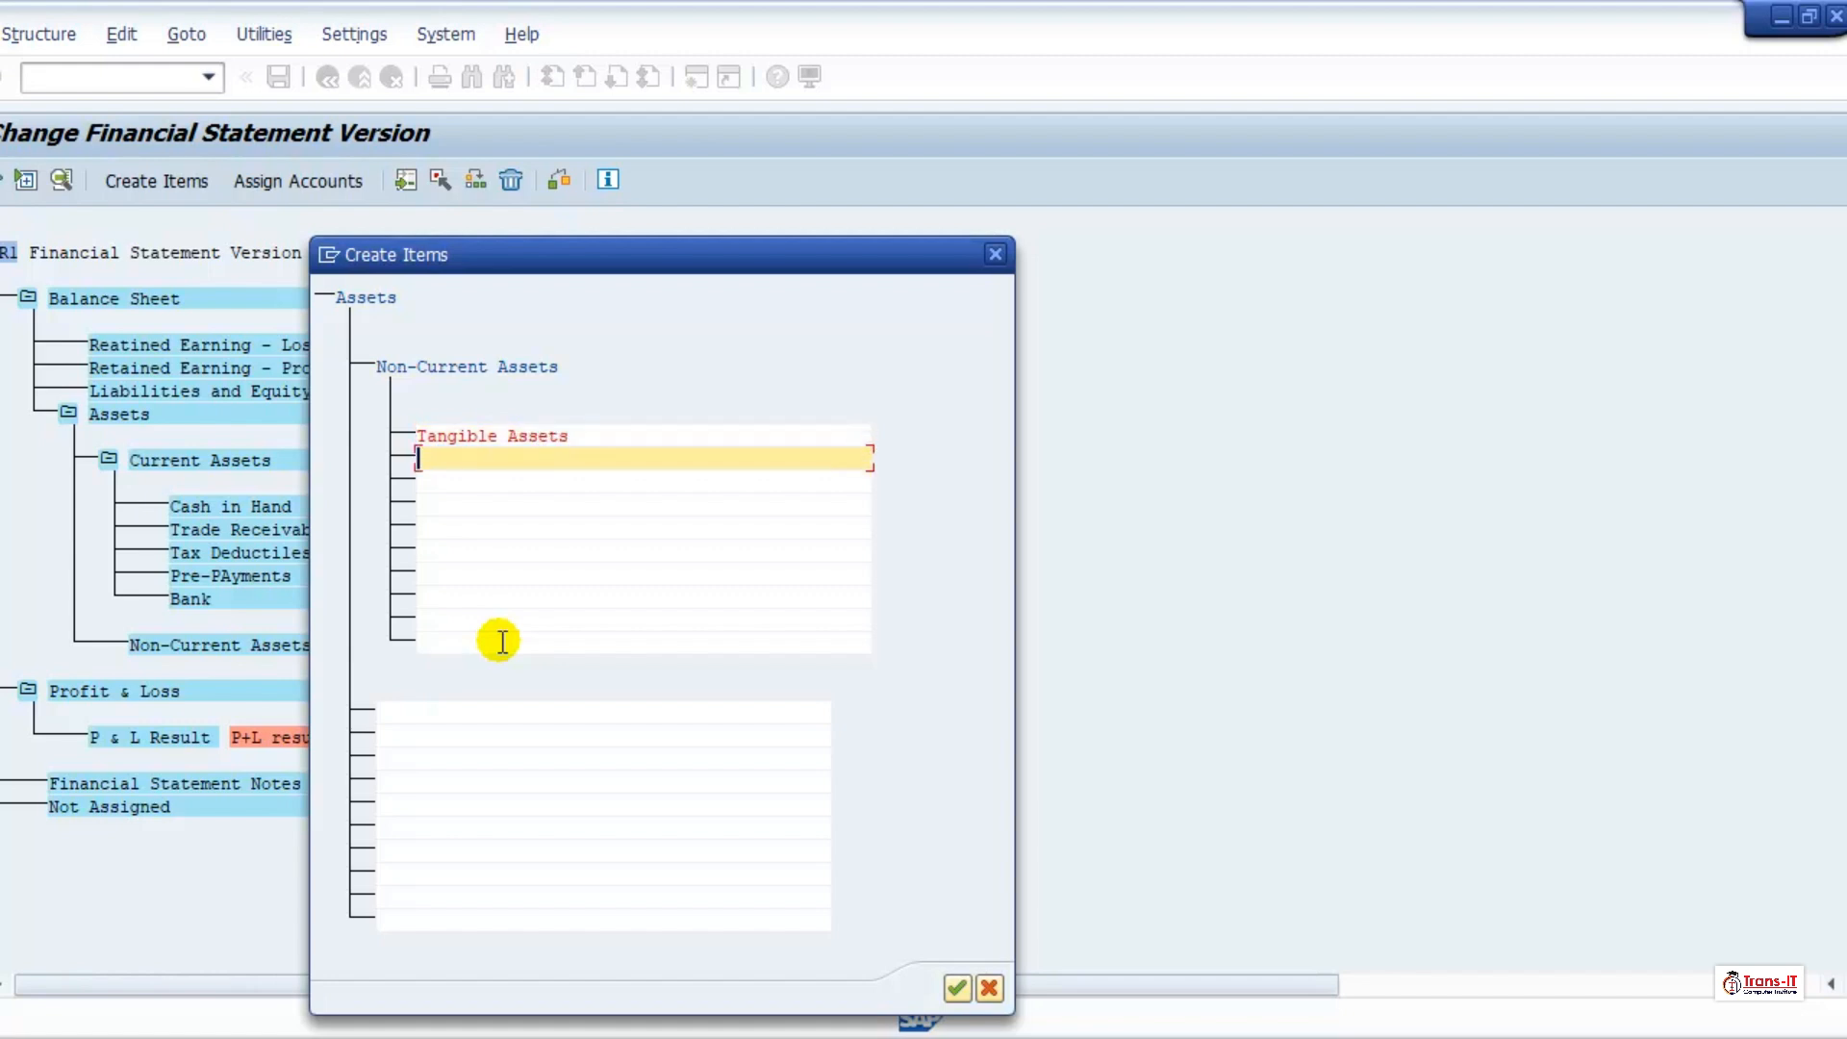
Step: Add "Non-Intangible Assets" as the second subordinate of Non-Current Assets and accept the new items
{"action": "type", "text": "Non-I"}
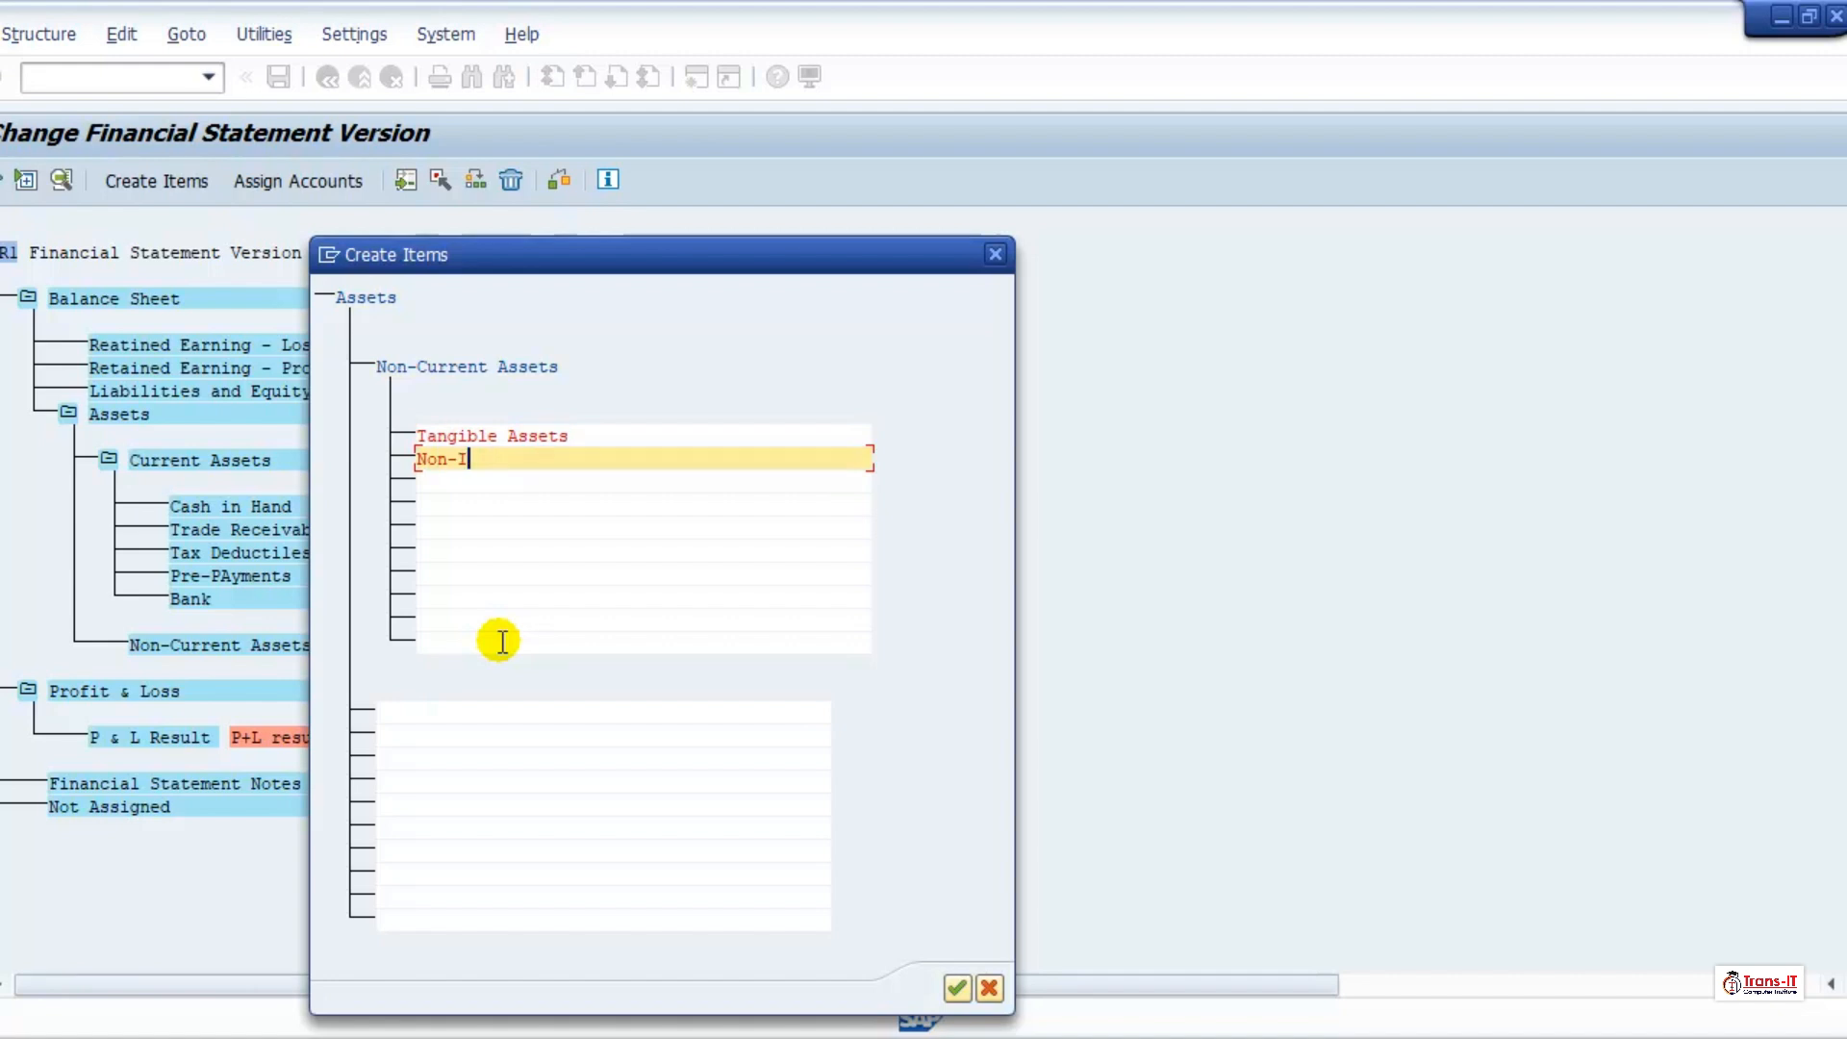
{"action": "type", "text": "ntangibl"}
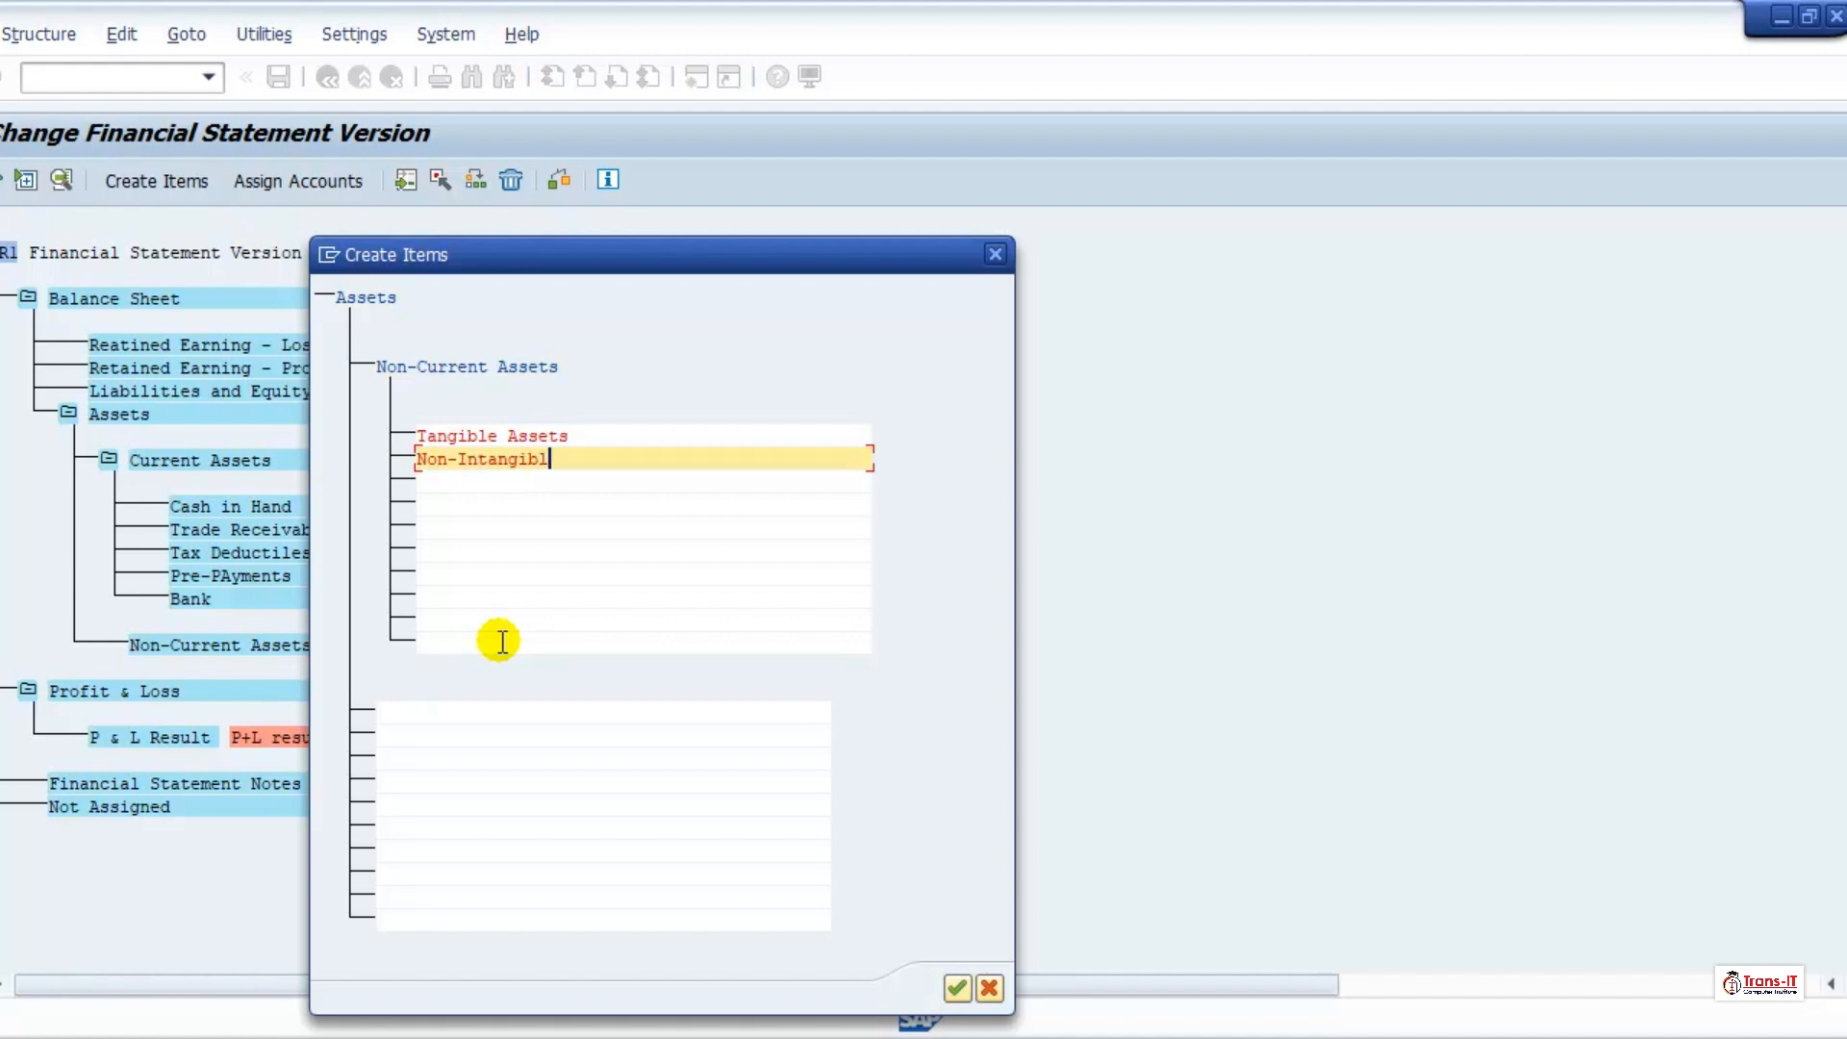
{"action": "type", "text": "e Assets"}
{"action": "left_click", "coordinate": [956, 986]}
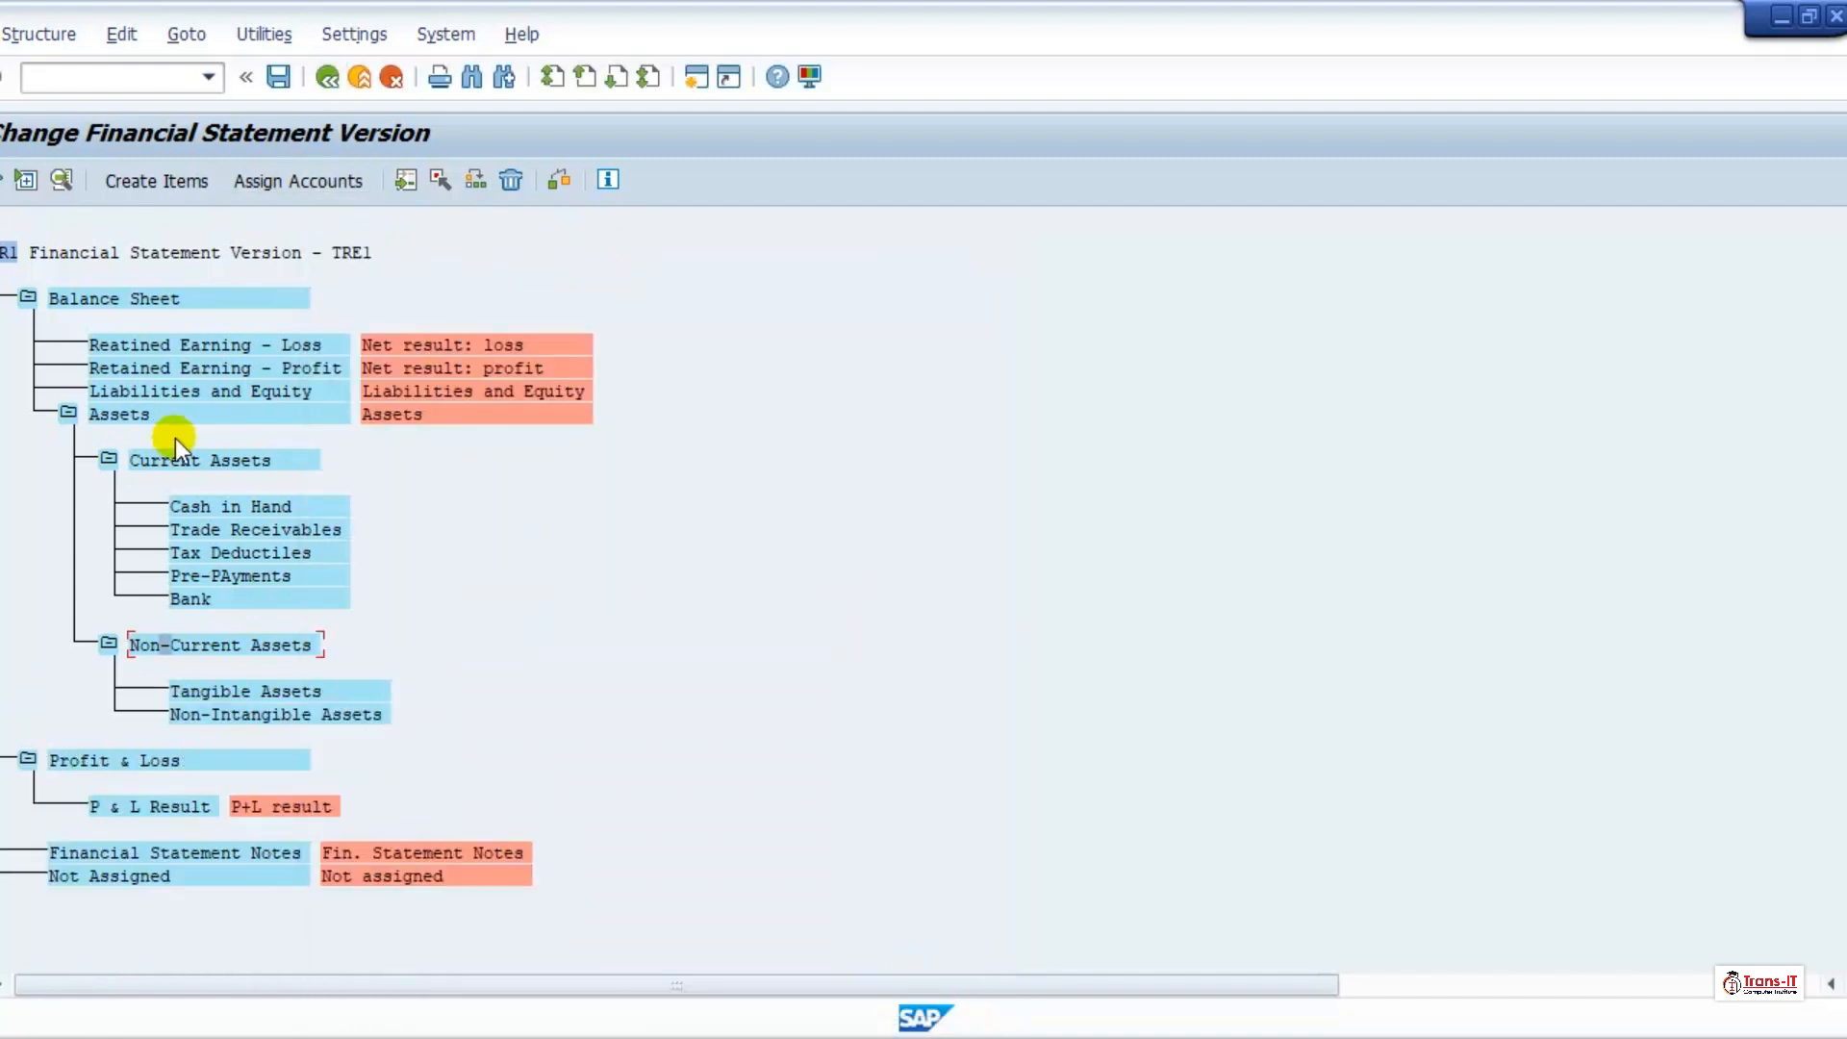
{"action": "left_click", "coordinate": [206, 691]}
{"action": "double_click", "coordinate": [206, 695]}
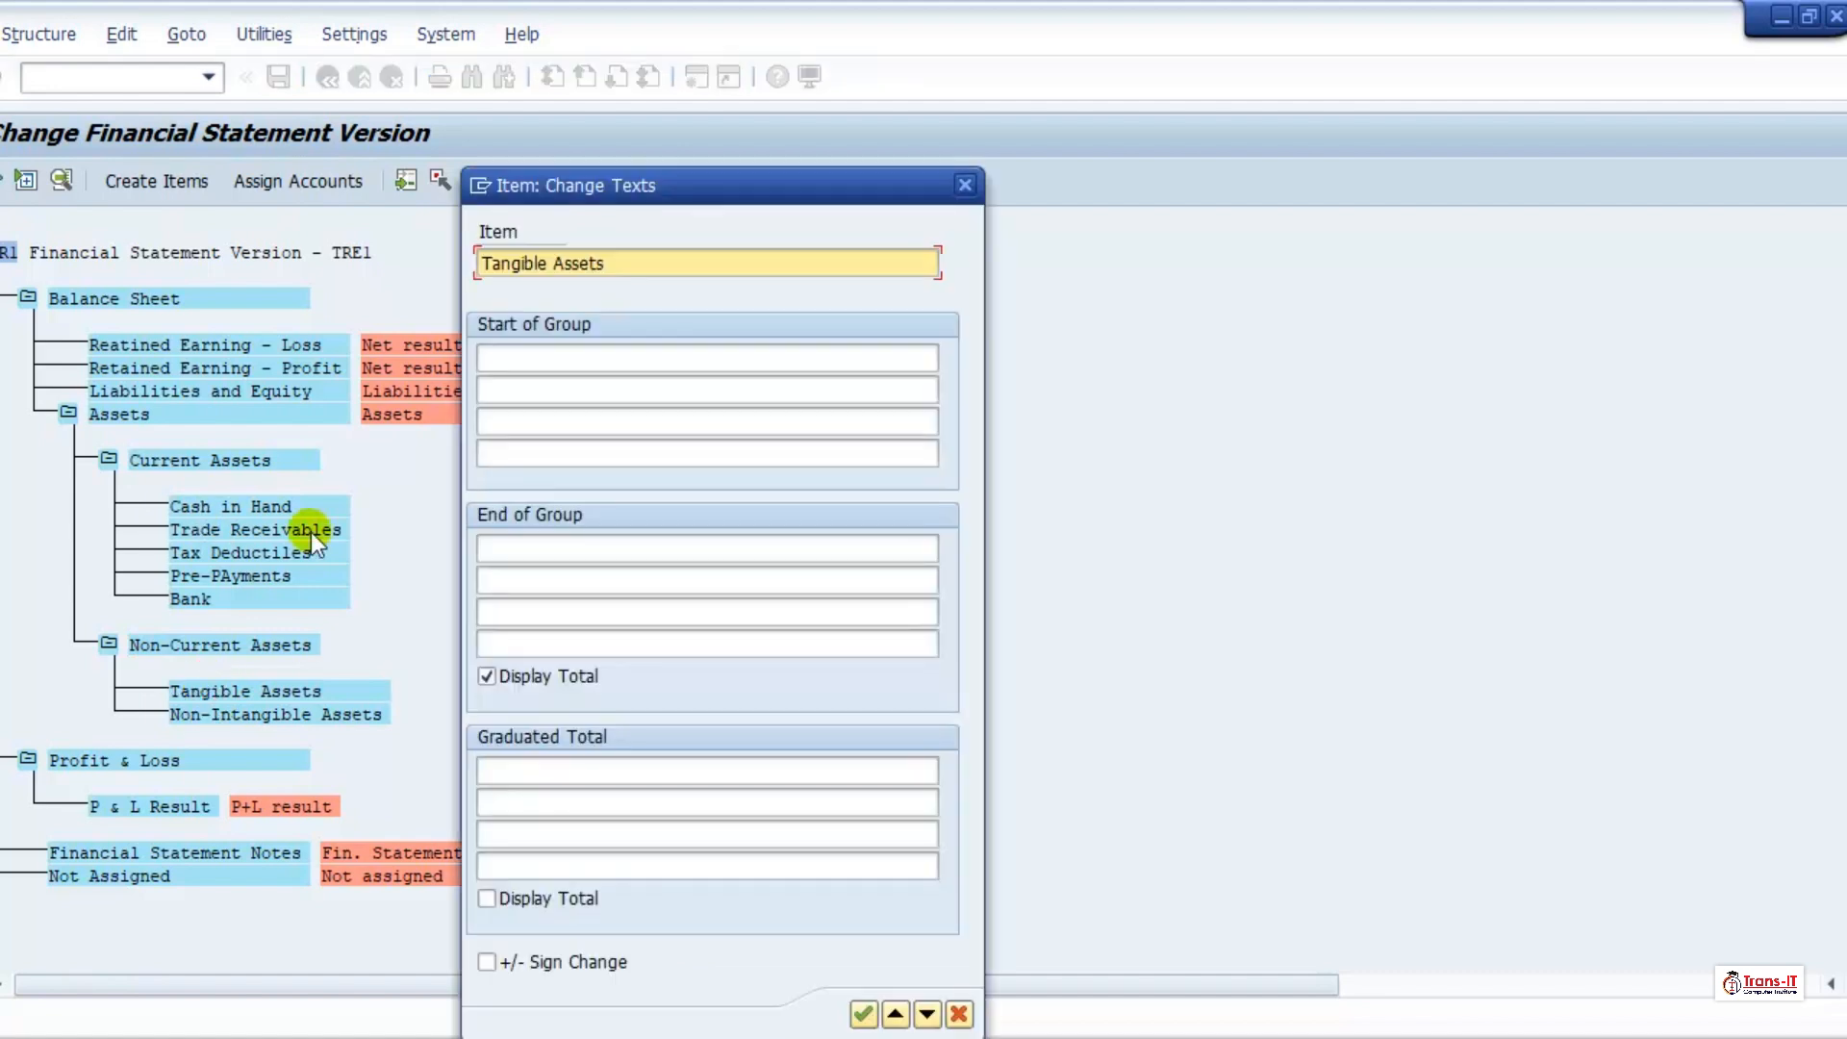
{"action": "left_click", "coordinate": [545, 361]}
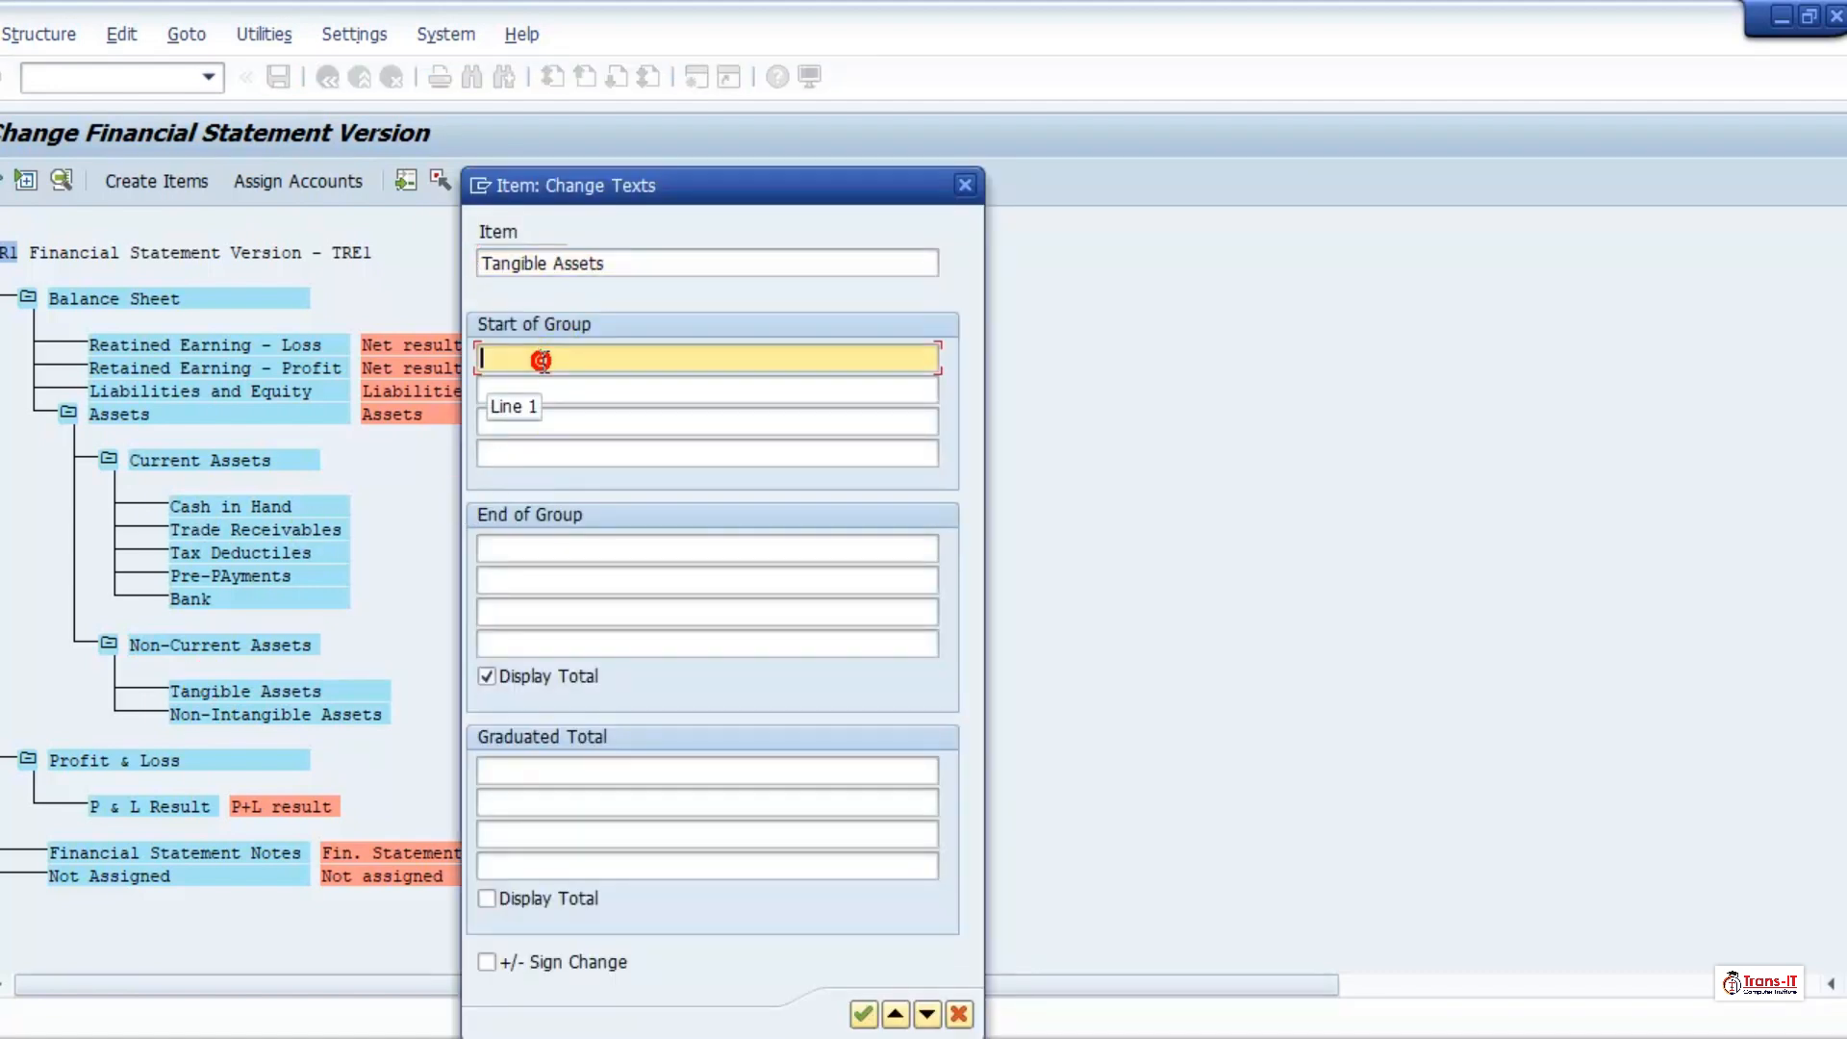
{"action": "left_click", "coordinate": [965, 182]}
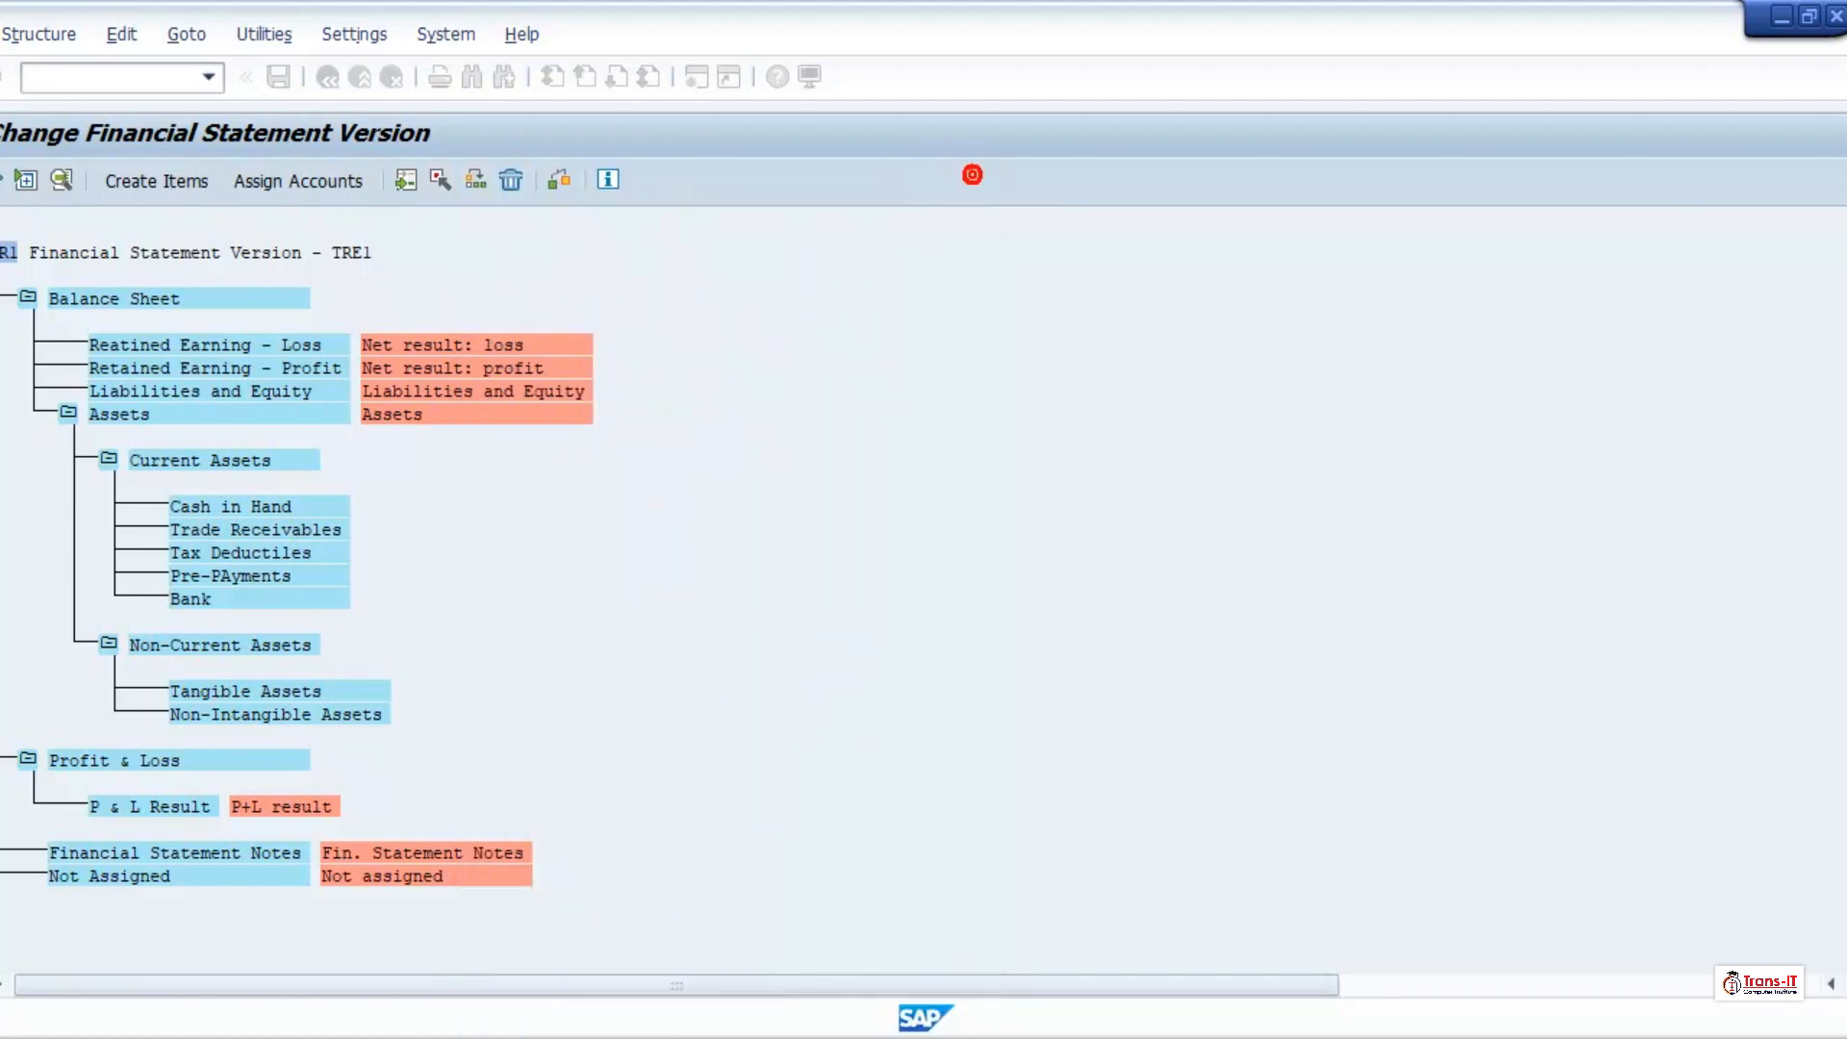
Step: Start creating items beneath Tangible Assets and enter "Buildings" as the first subordinate
{"action": "left_click", "coordinate": [137, 189]}
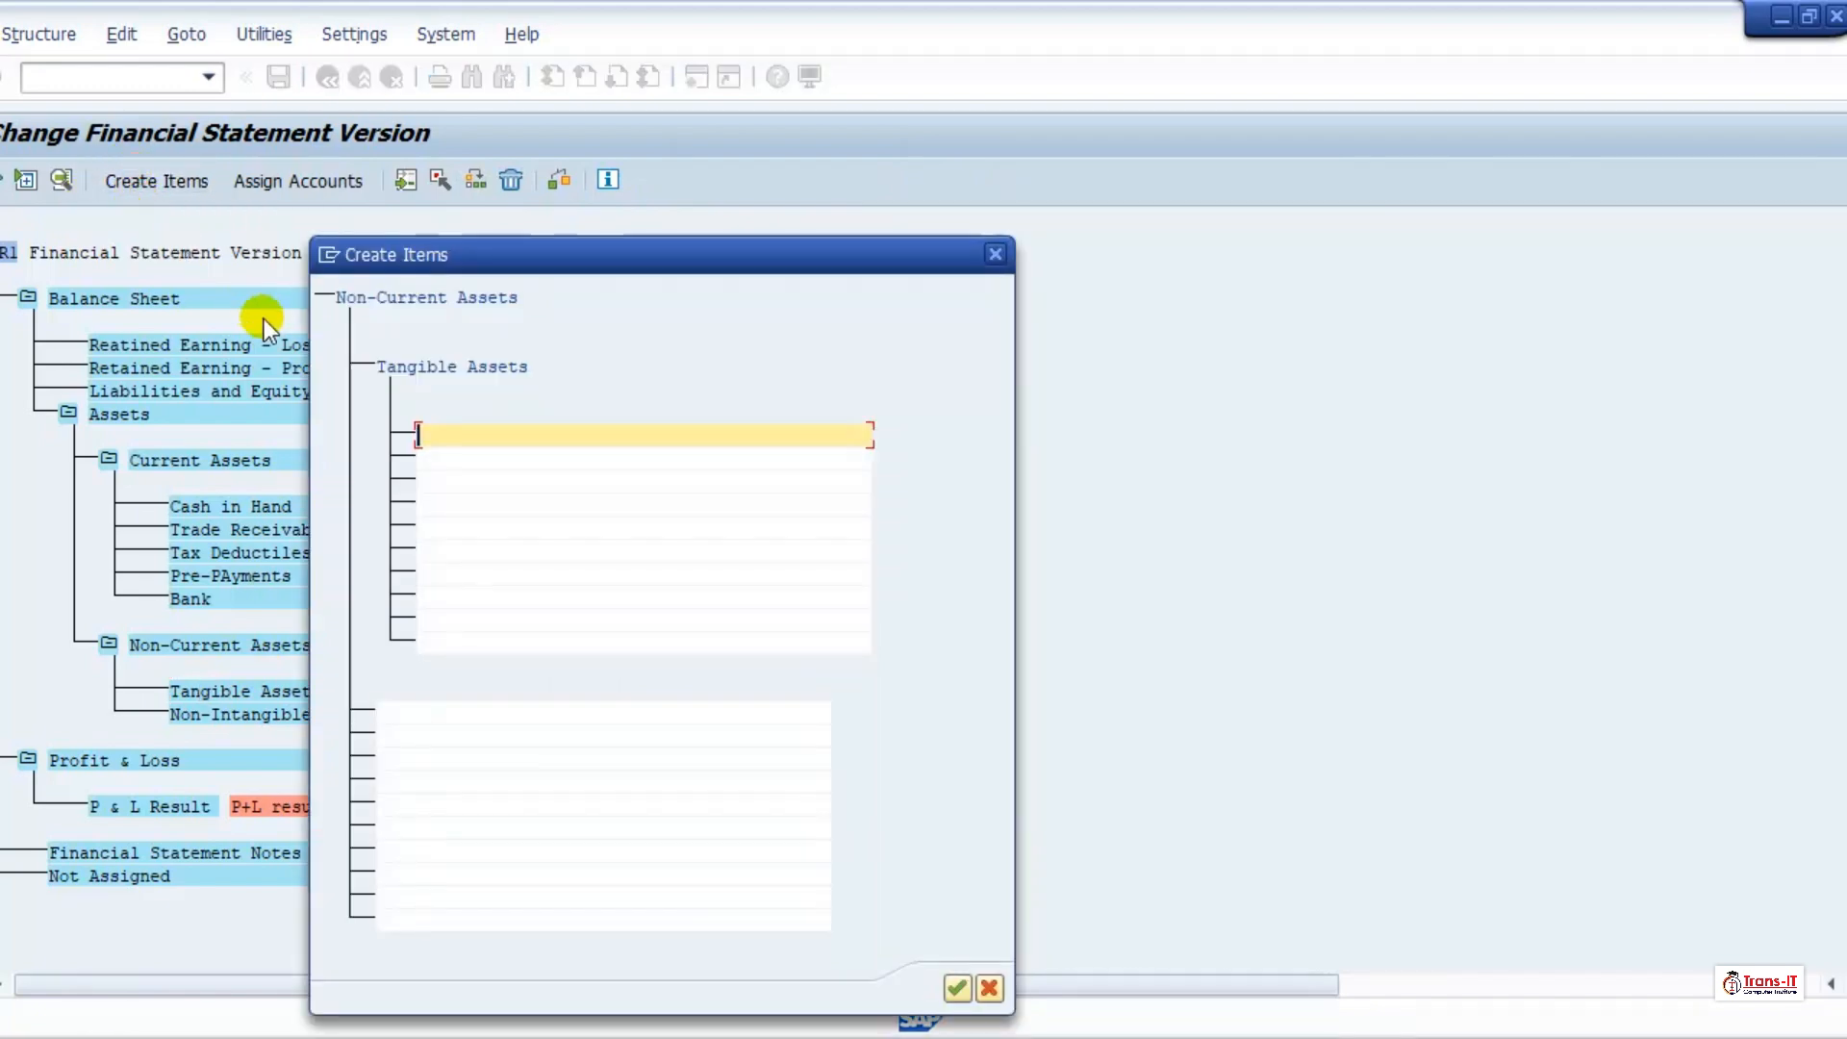
{"action": "type", "text": "Buildi"}
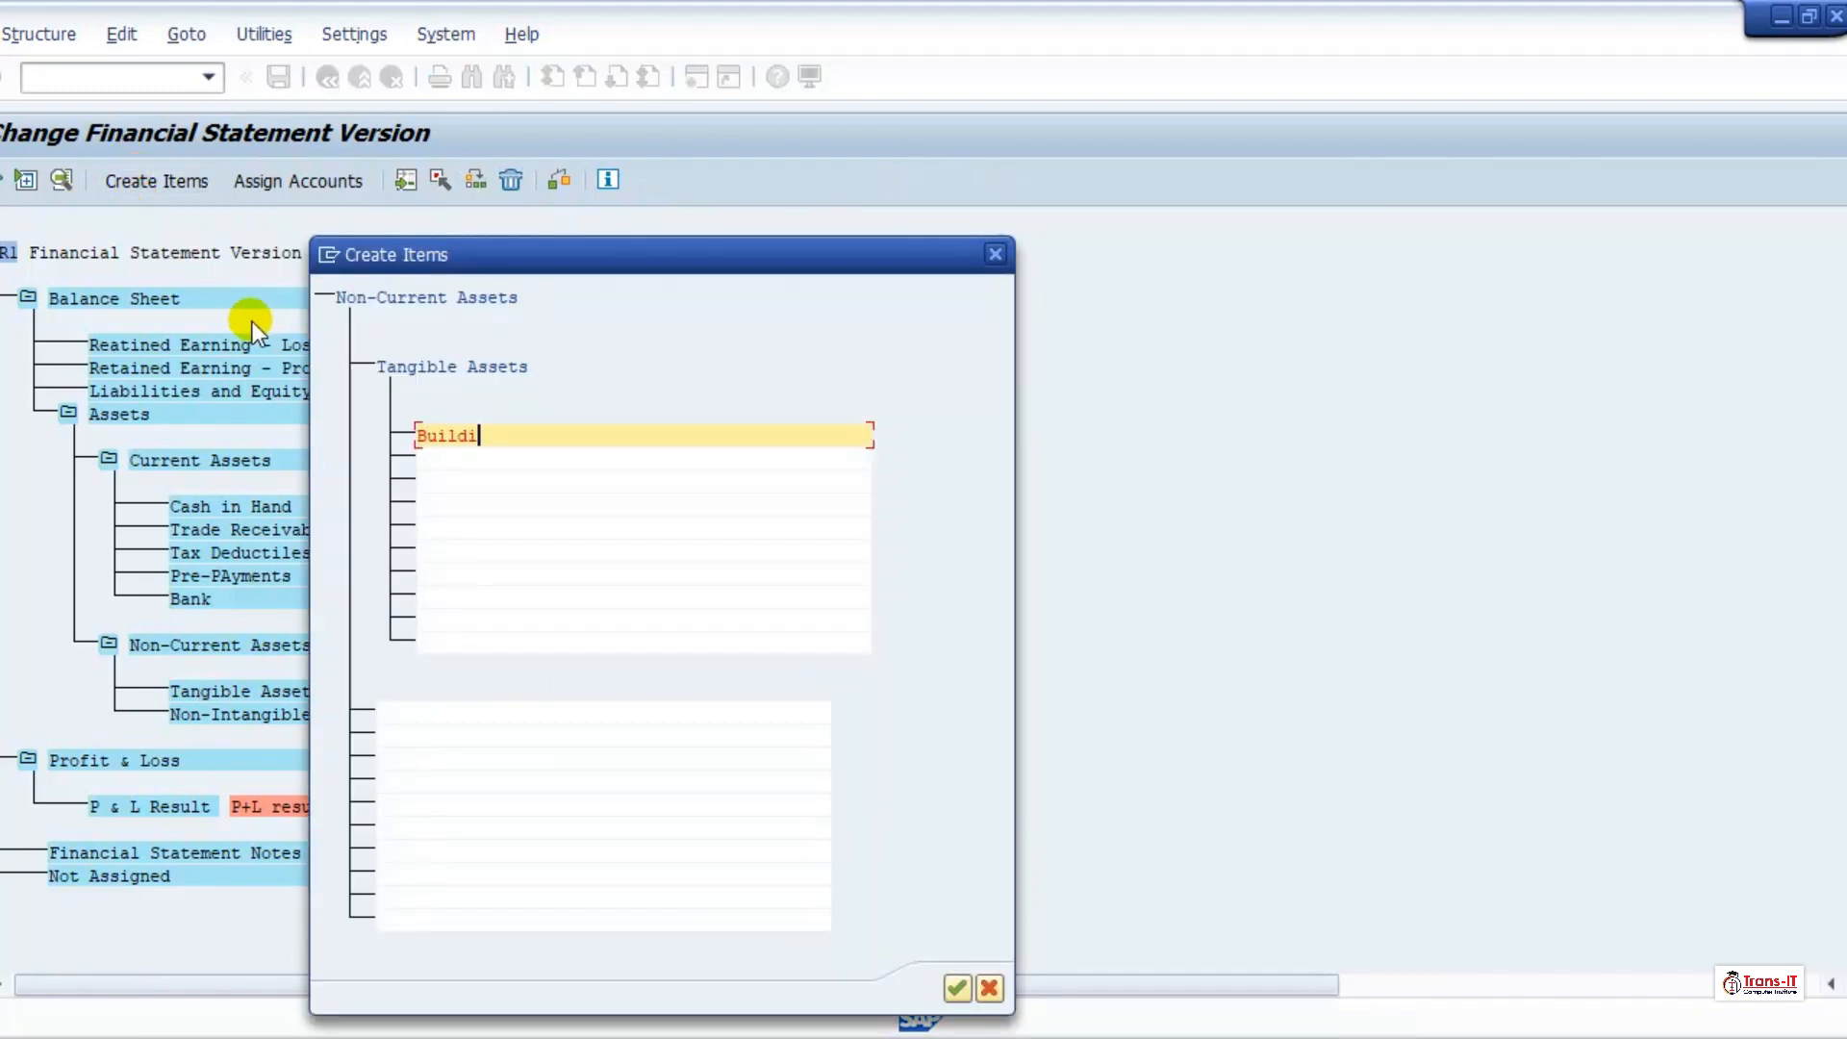
{"action": "type", "text": "ngds"}
{"action": "key", "text": "BackSpace"}
{"action": "key", "text": "BackSpace"}
{"action": "type", "text": "s"}
Step: Enter "Fixtures and Fittings" and "Machinery and Equipments" as further subordinate items of Tangible Assets
{"action": "left_click", "coordinate": [436, 457]}
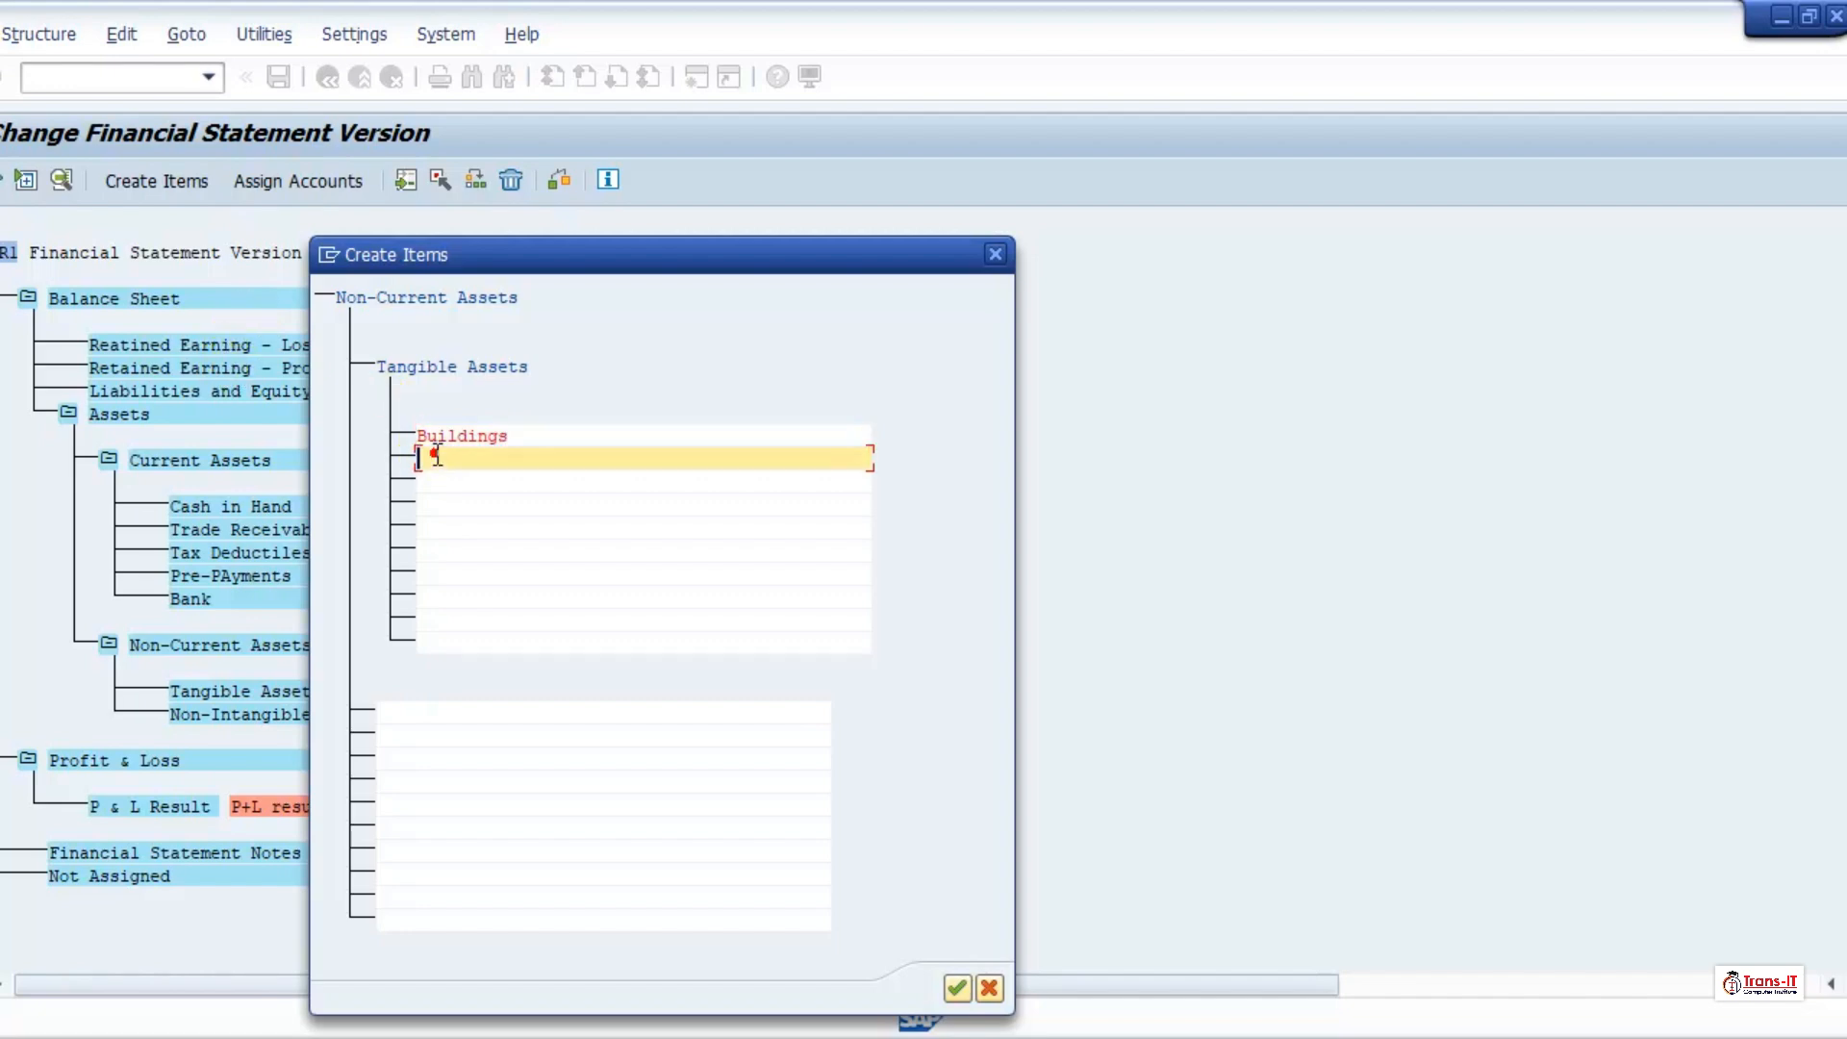
{"action": "type", "text": "Fix"}
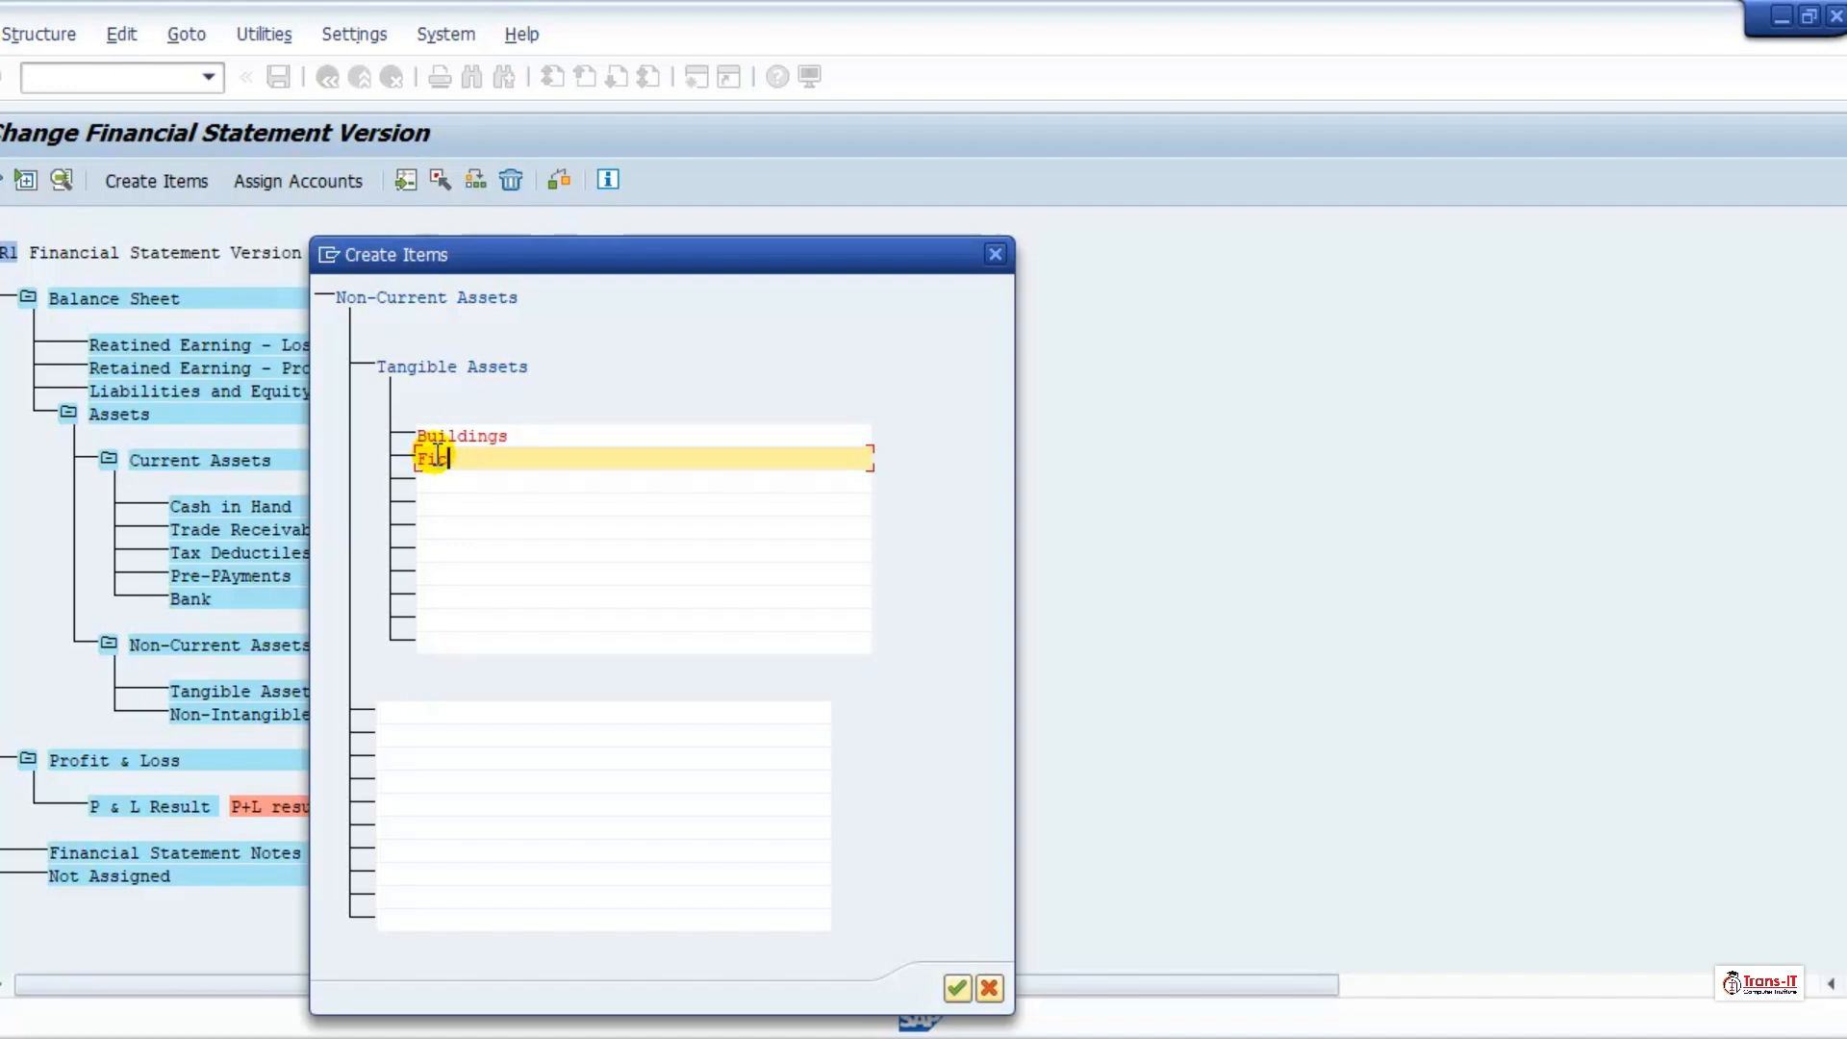
{"action": "type", "text": "tures a"}
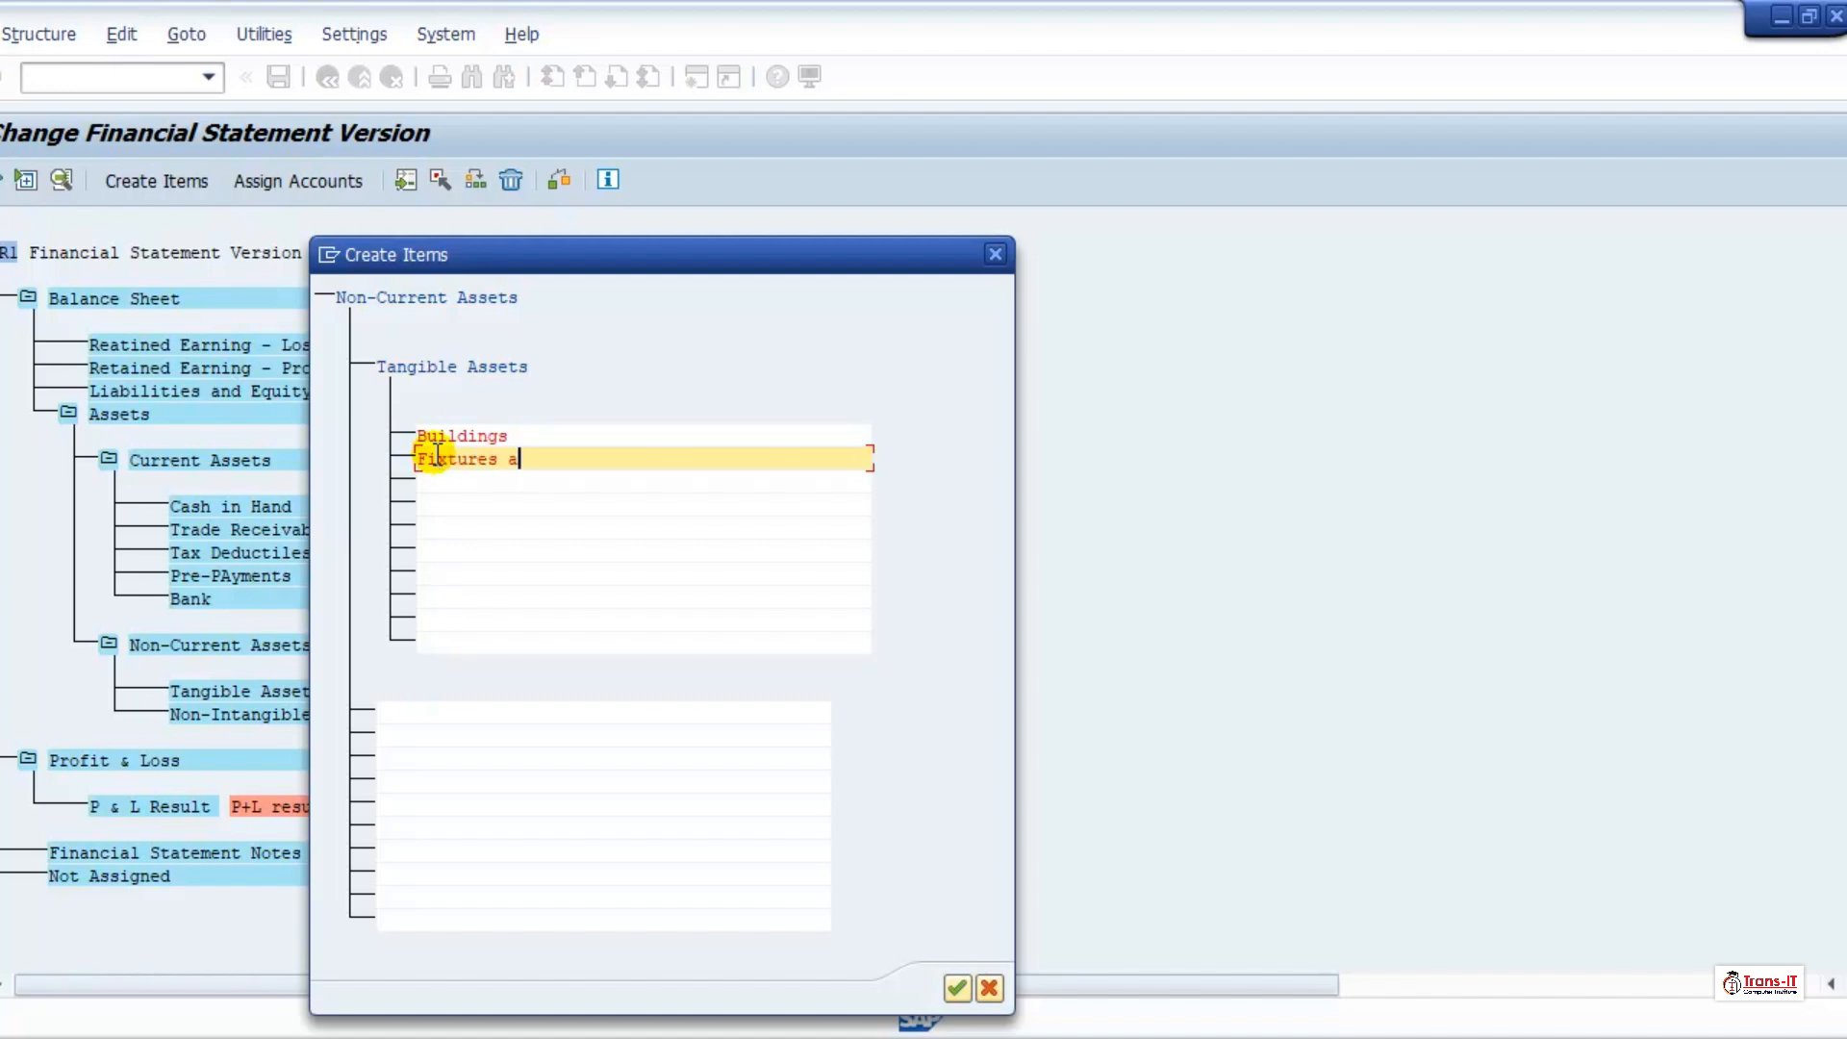
{"action": "type", "text": "nd Fittings"}
{"action": "left_click", "coordinate": [466, 483]}
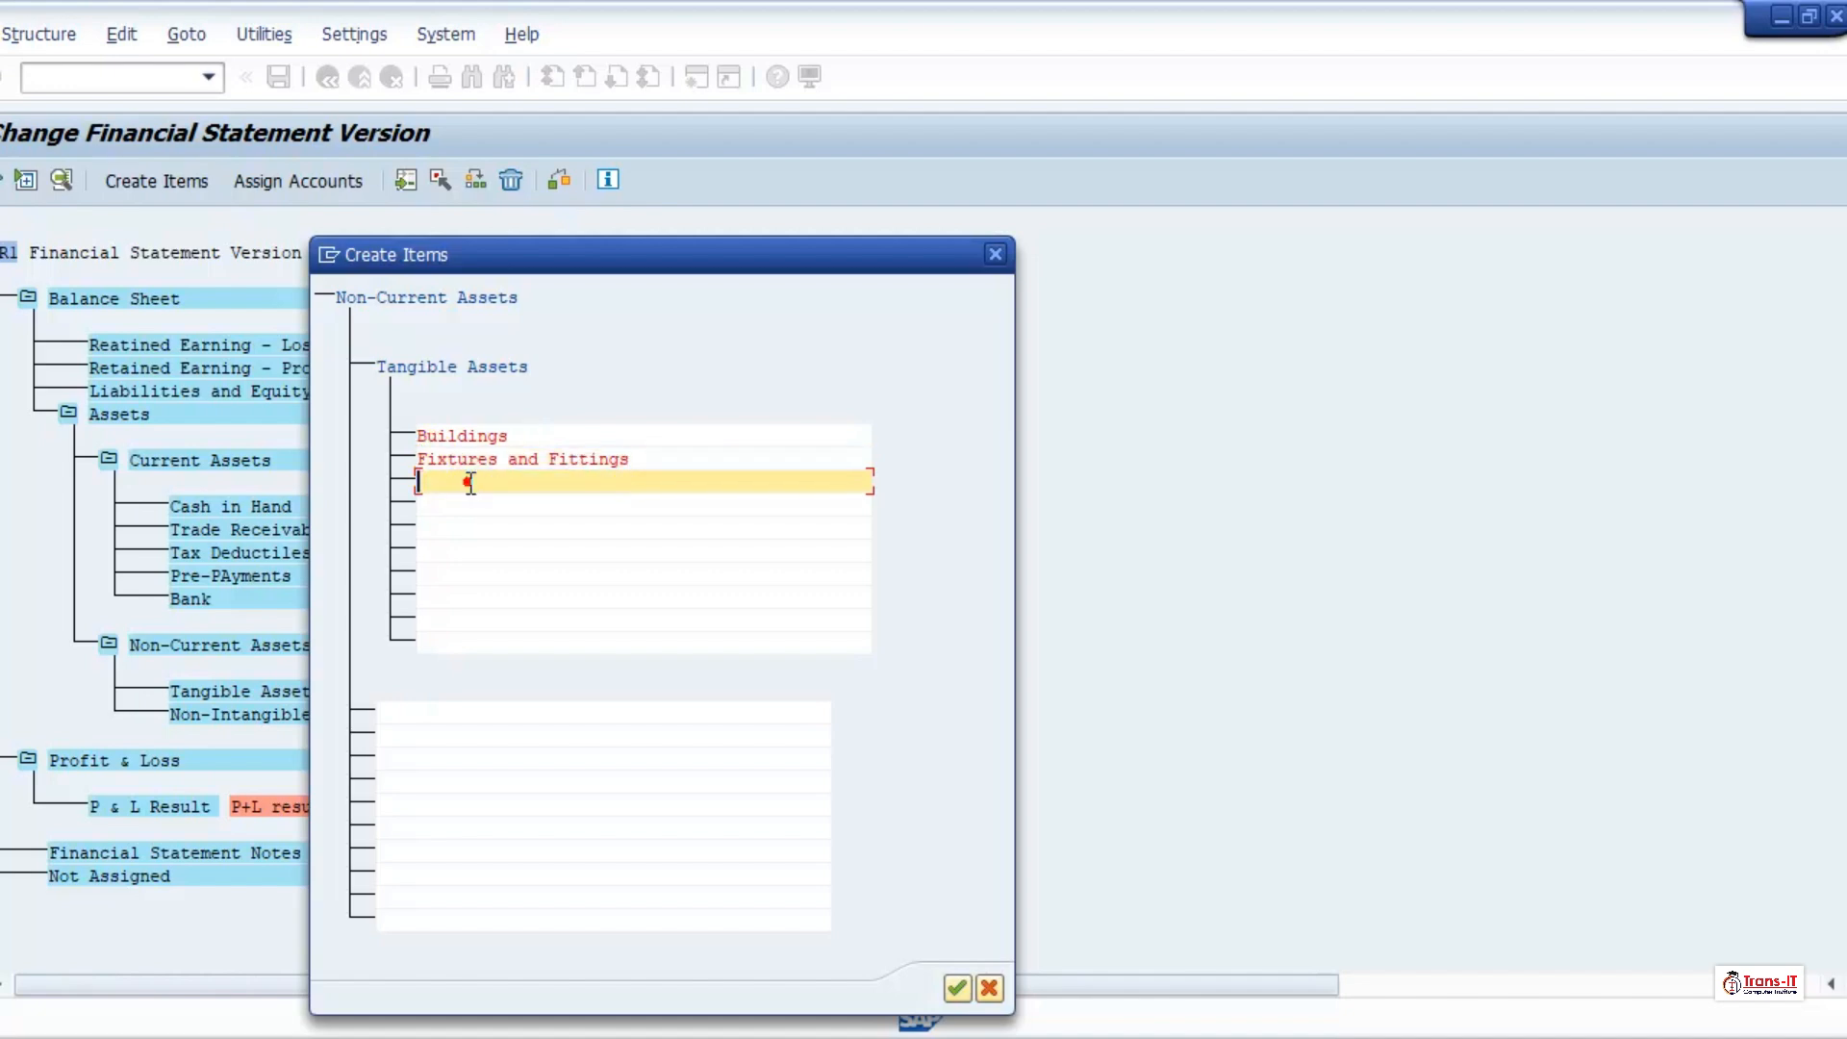
{"action": "type", "text": "Ma"}
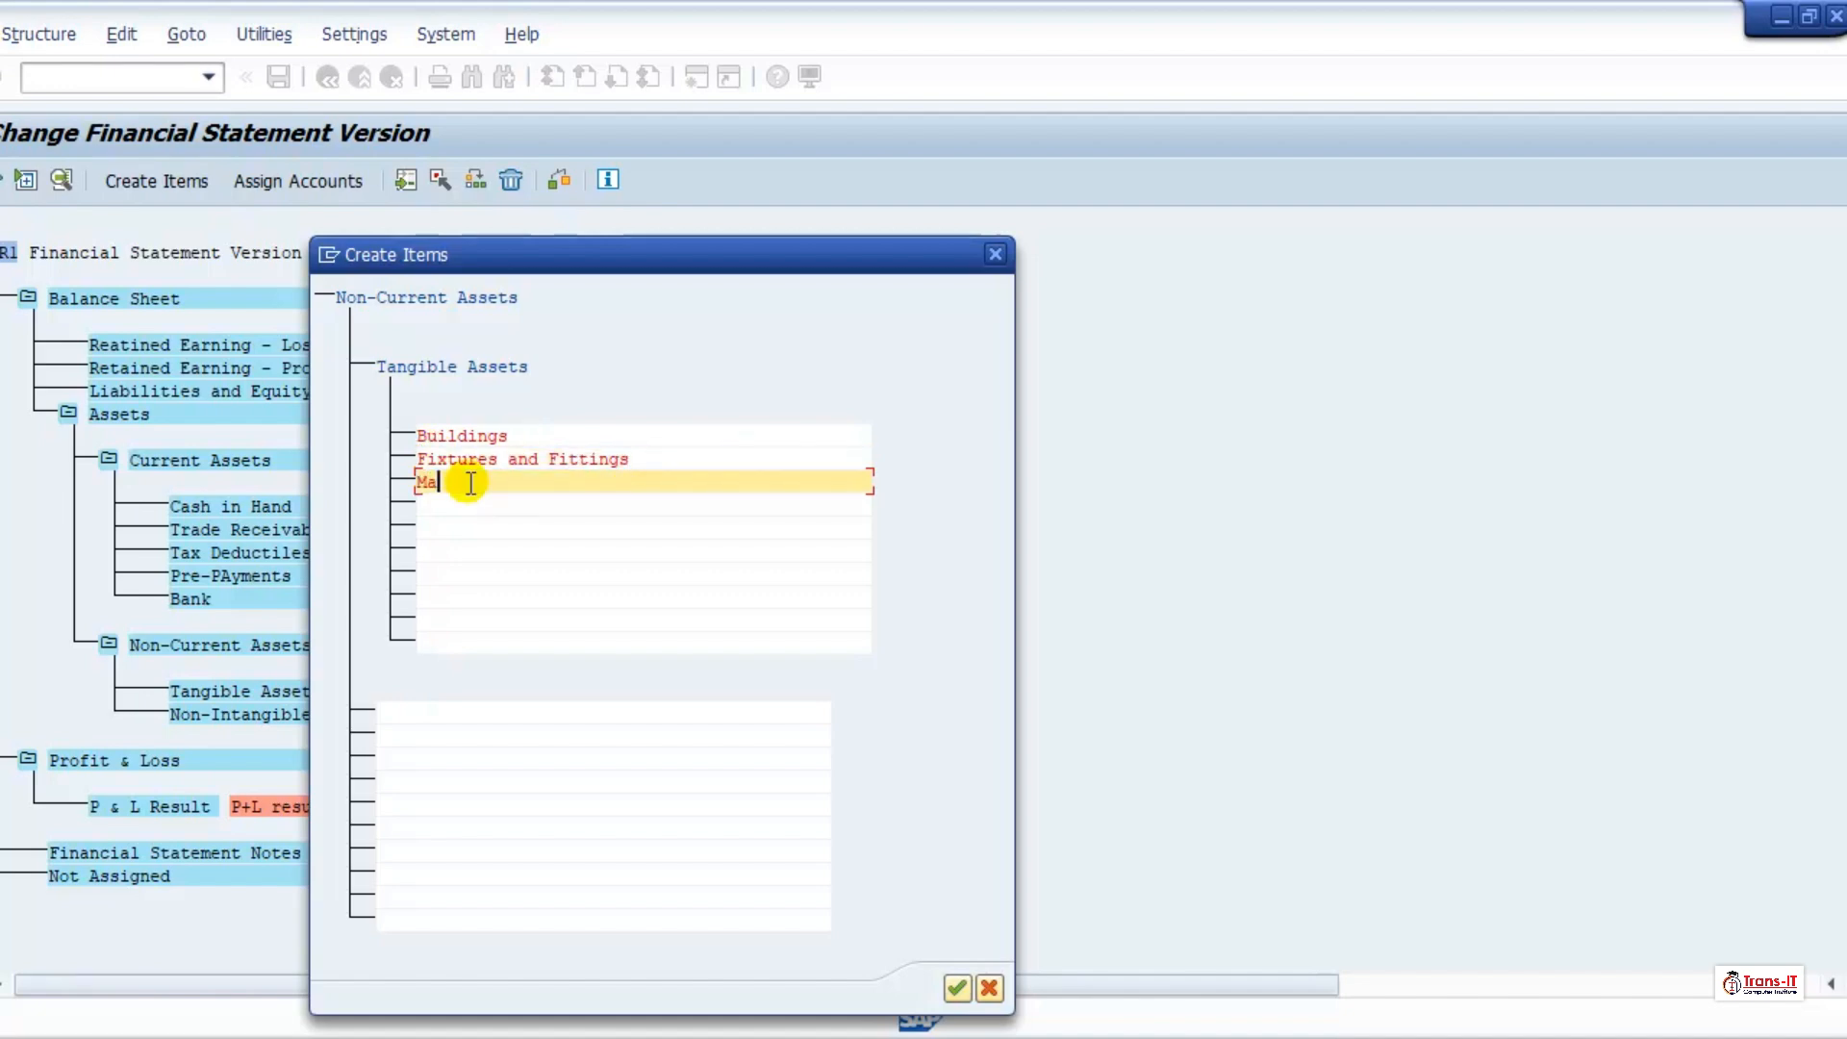
{"action": "type", "text": "chinery and"}
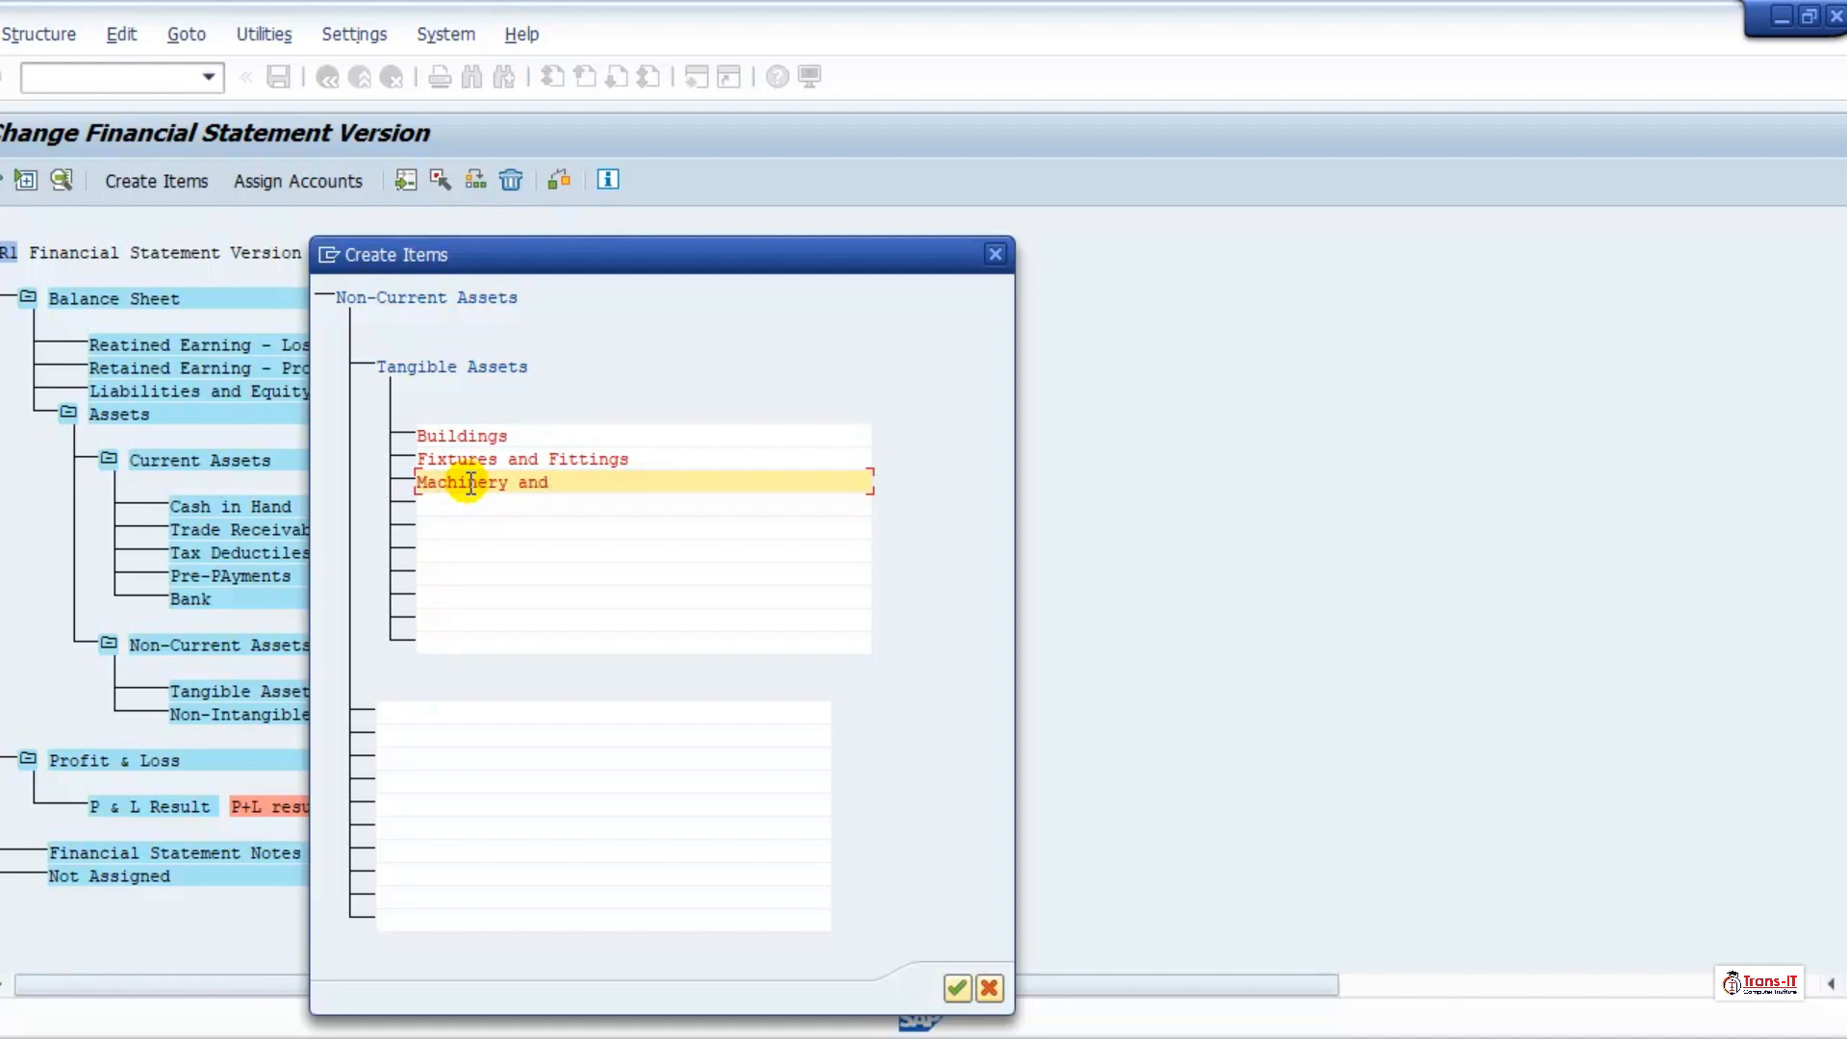
{"action": "type", "text": " Equipments"}
Step: Add "Vehicles" and "Low Value Asset" to the subordinate items of Tangible Assets
{"action": "key", "text": "Tab"}
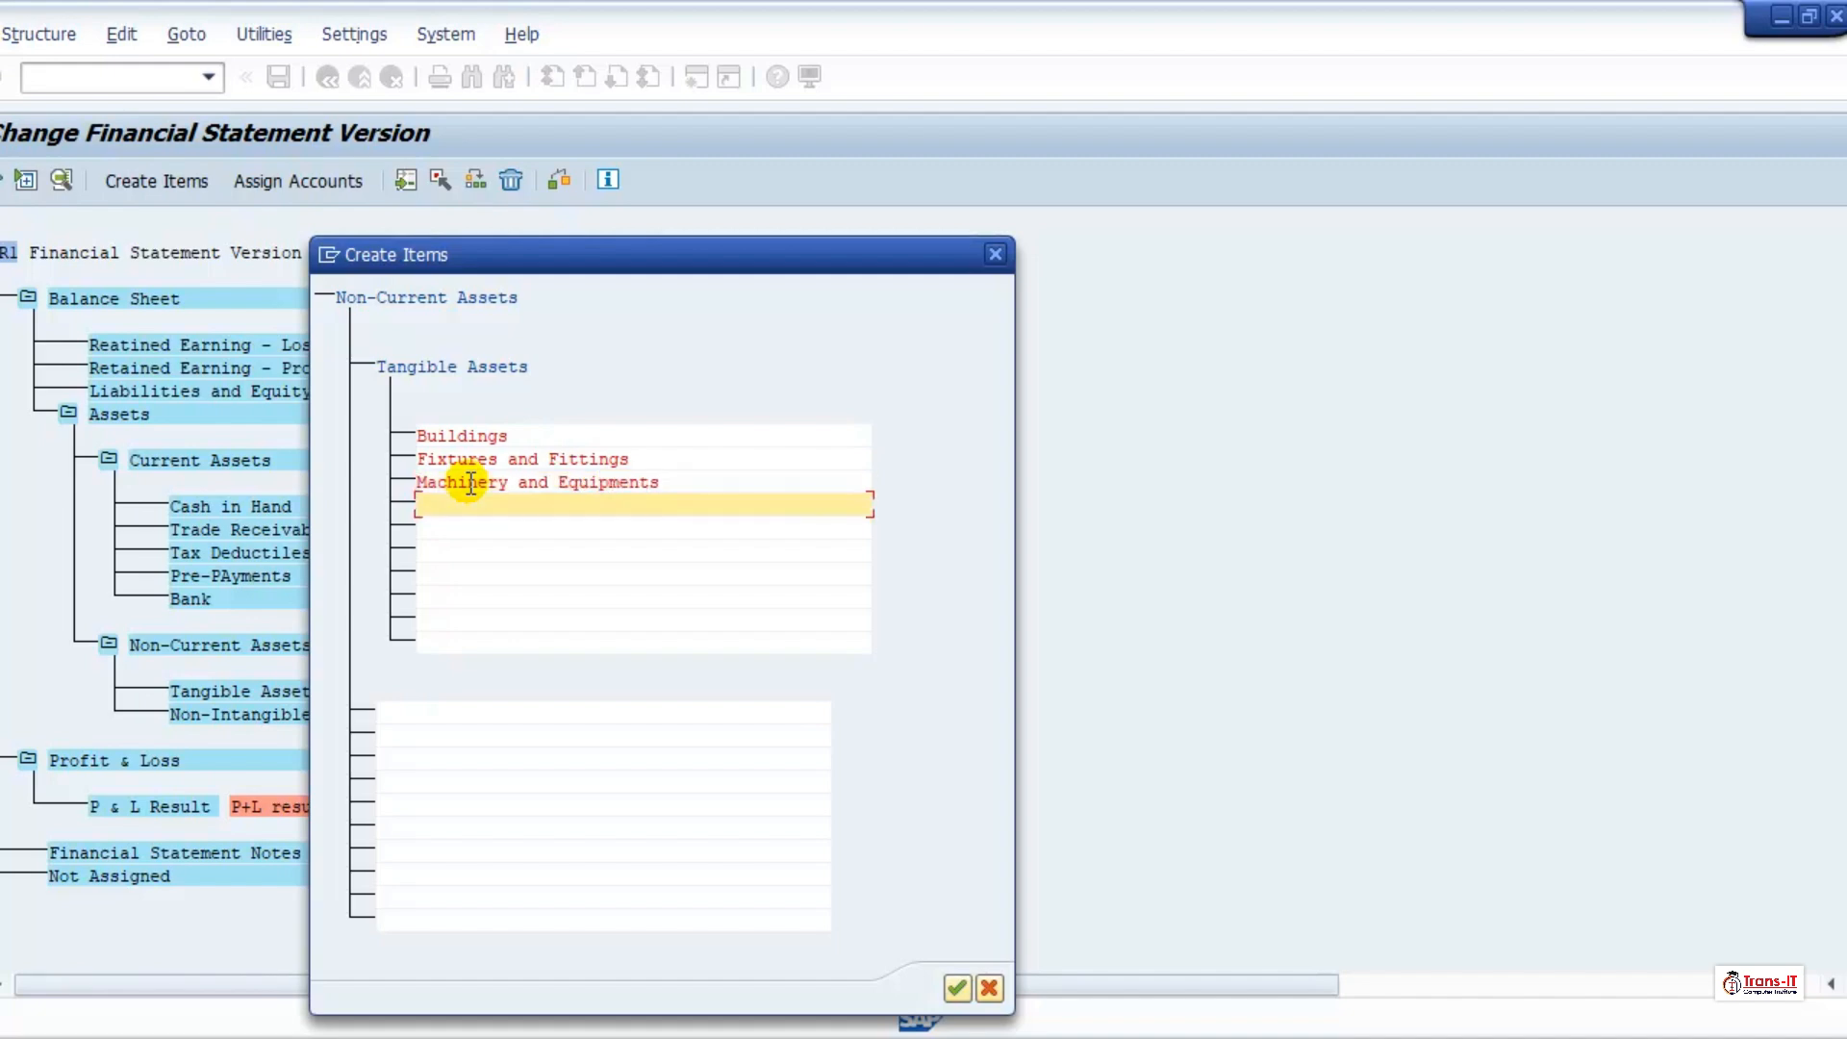
{"action": "type", "text": "Vehicles"}
{"action": "key", "text": "Tab"}
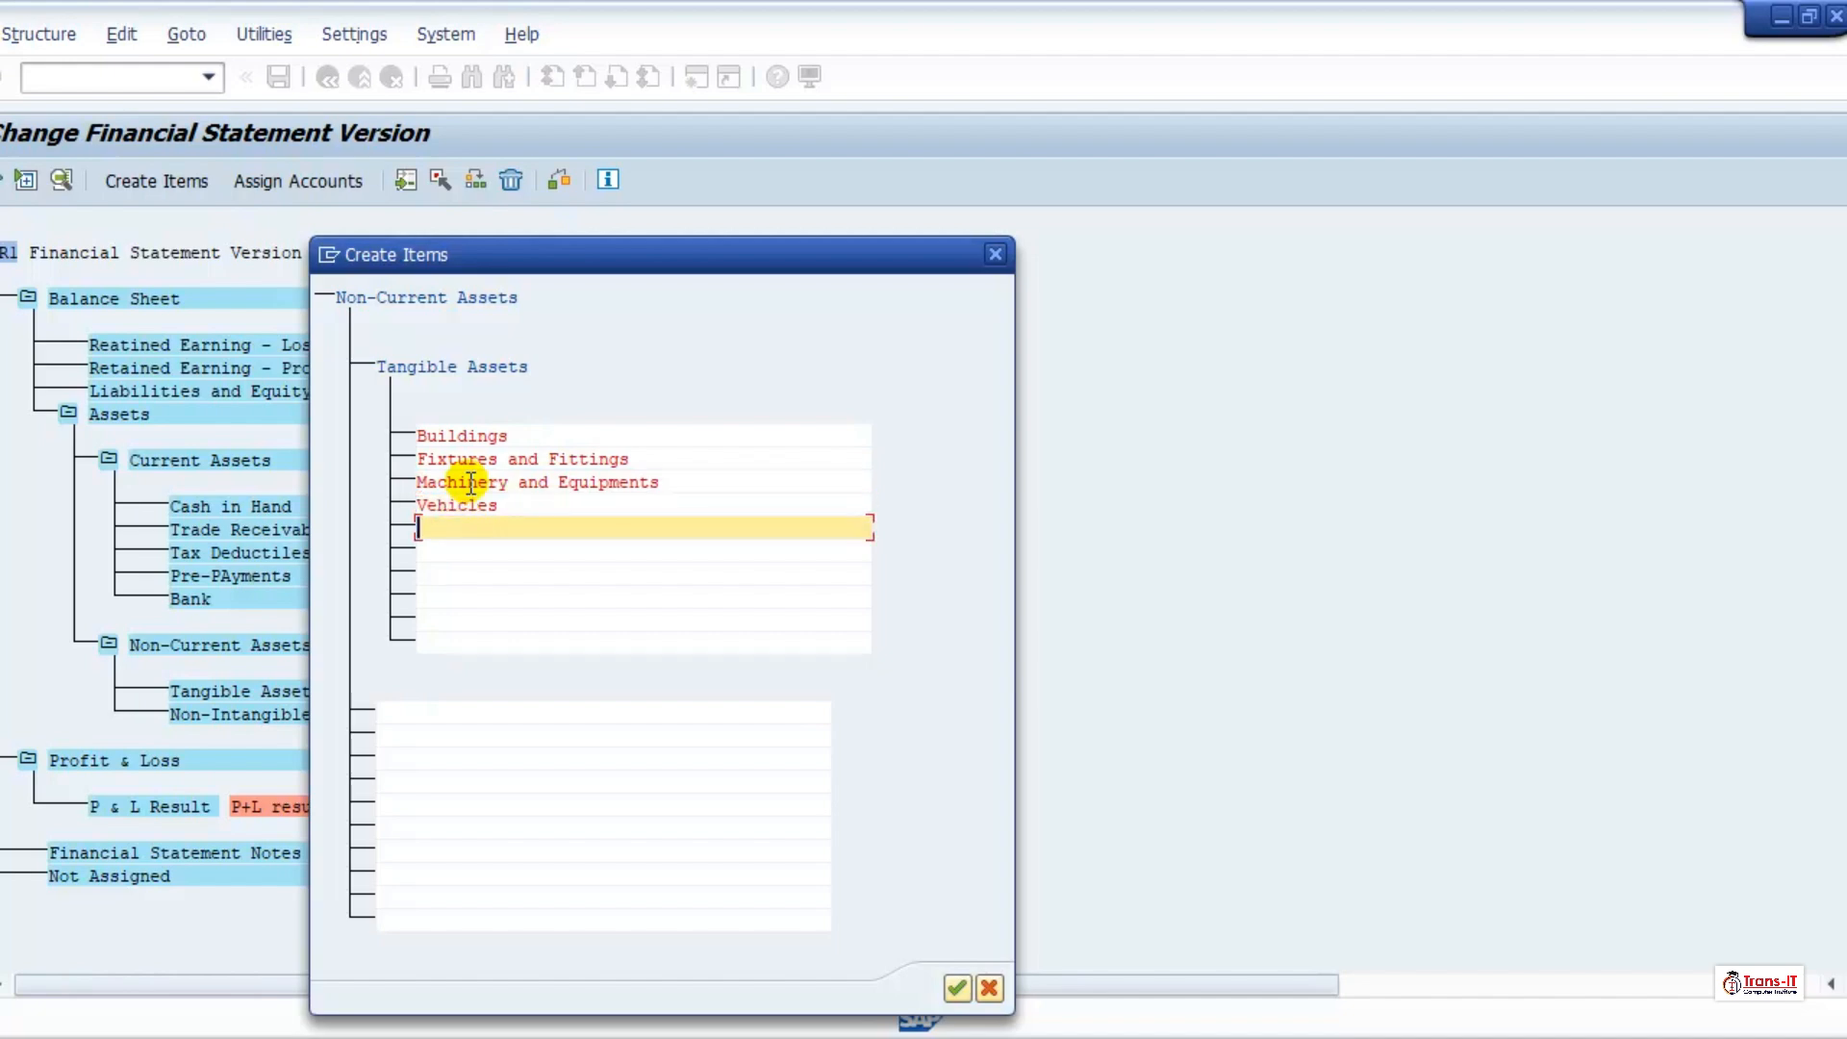
{"action": "type", "text": "Low Value Asset"}
Step: Enter "Asset underconstructions" as the sixth subordinate item of Tangible Assets
{"action": "key", "text": "Down"}
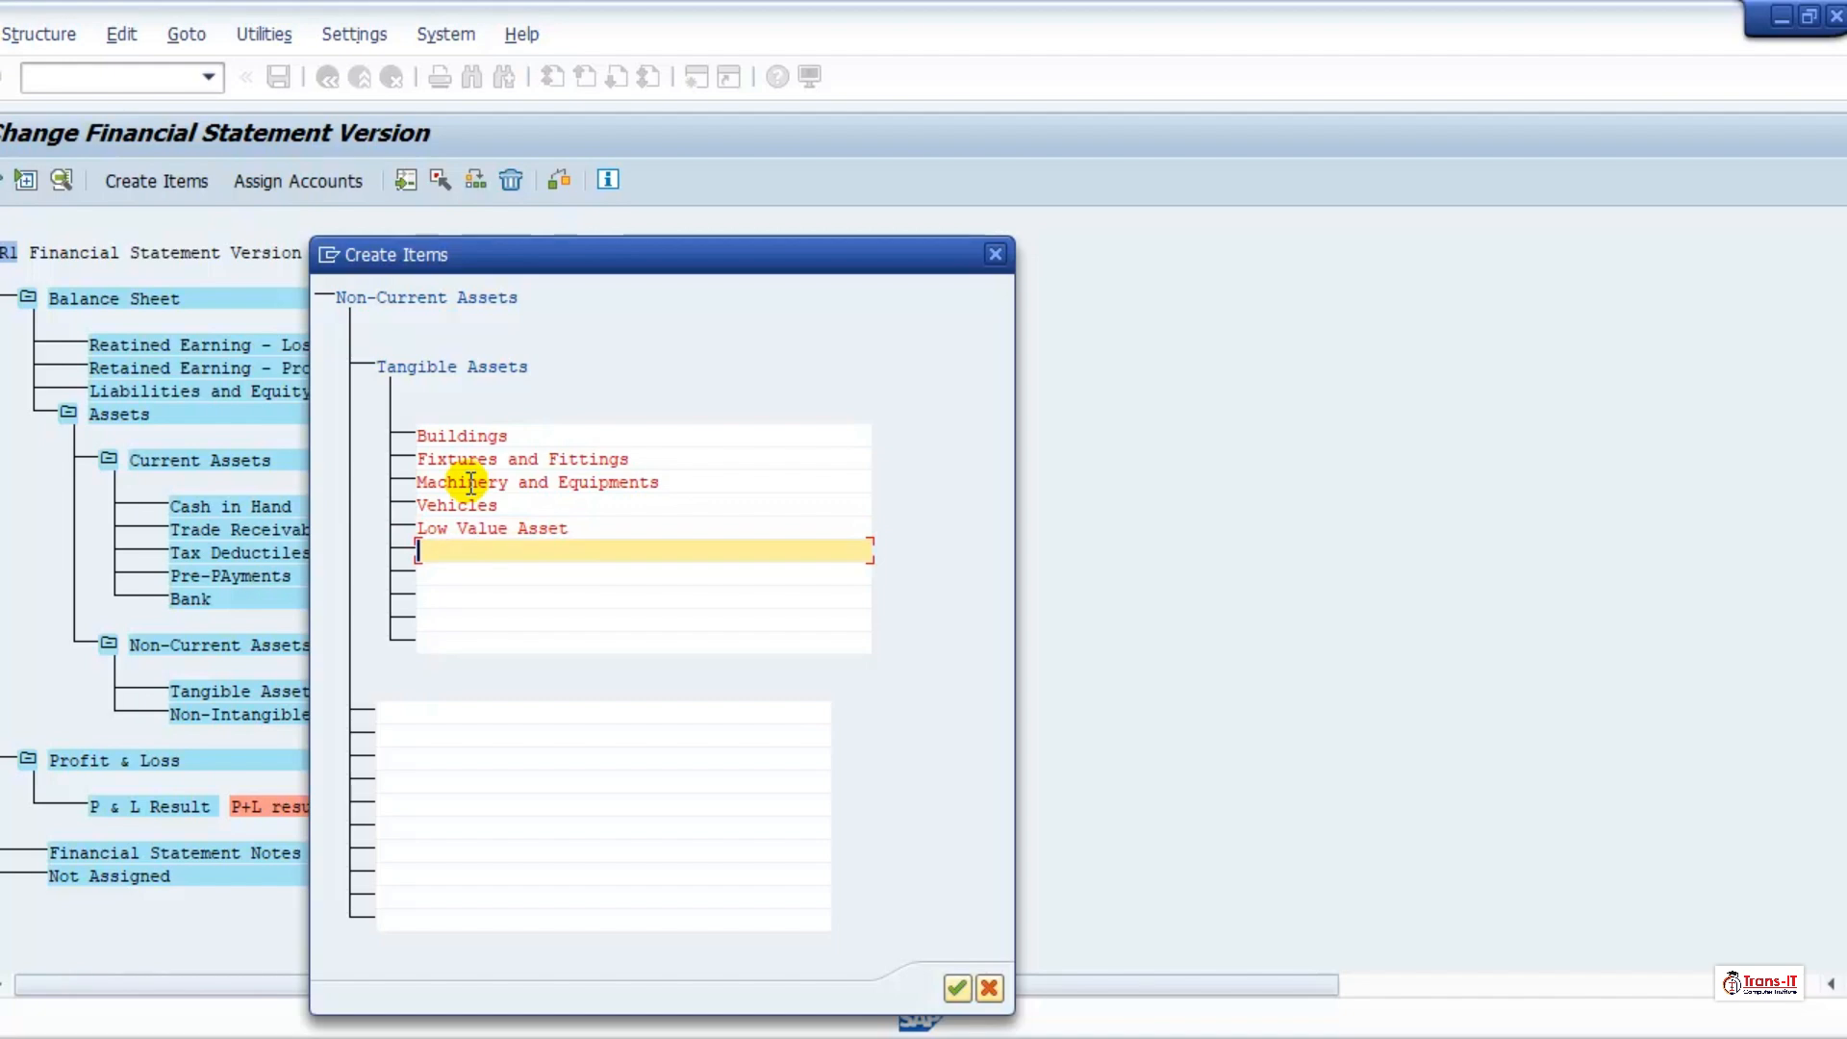
{"action": "type", "text": "Asset"}
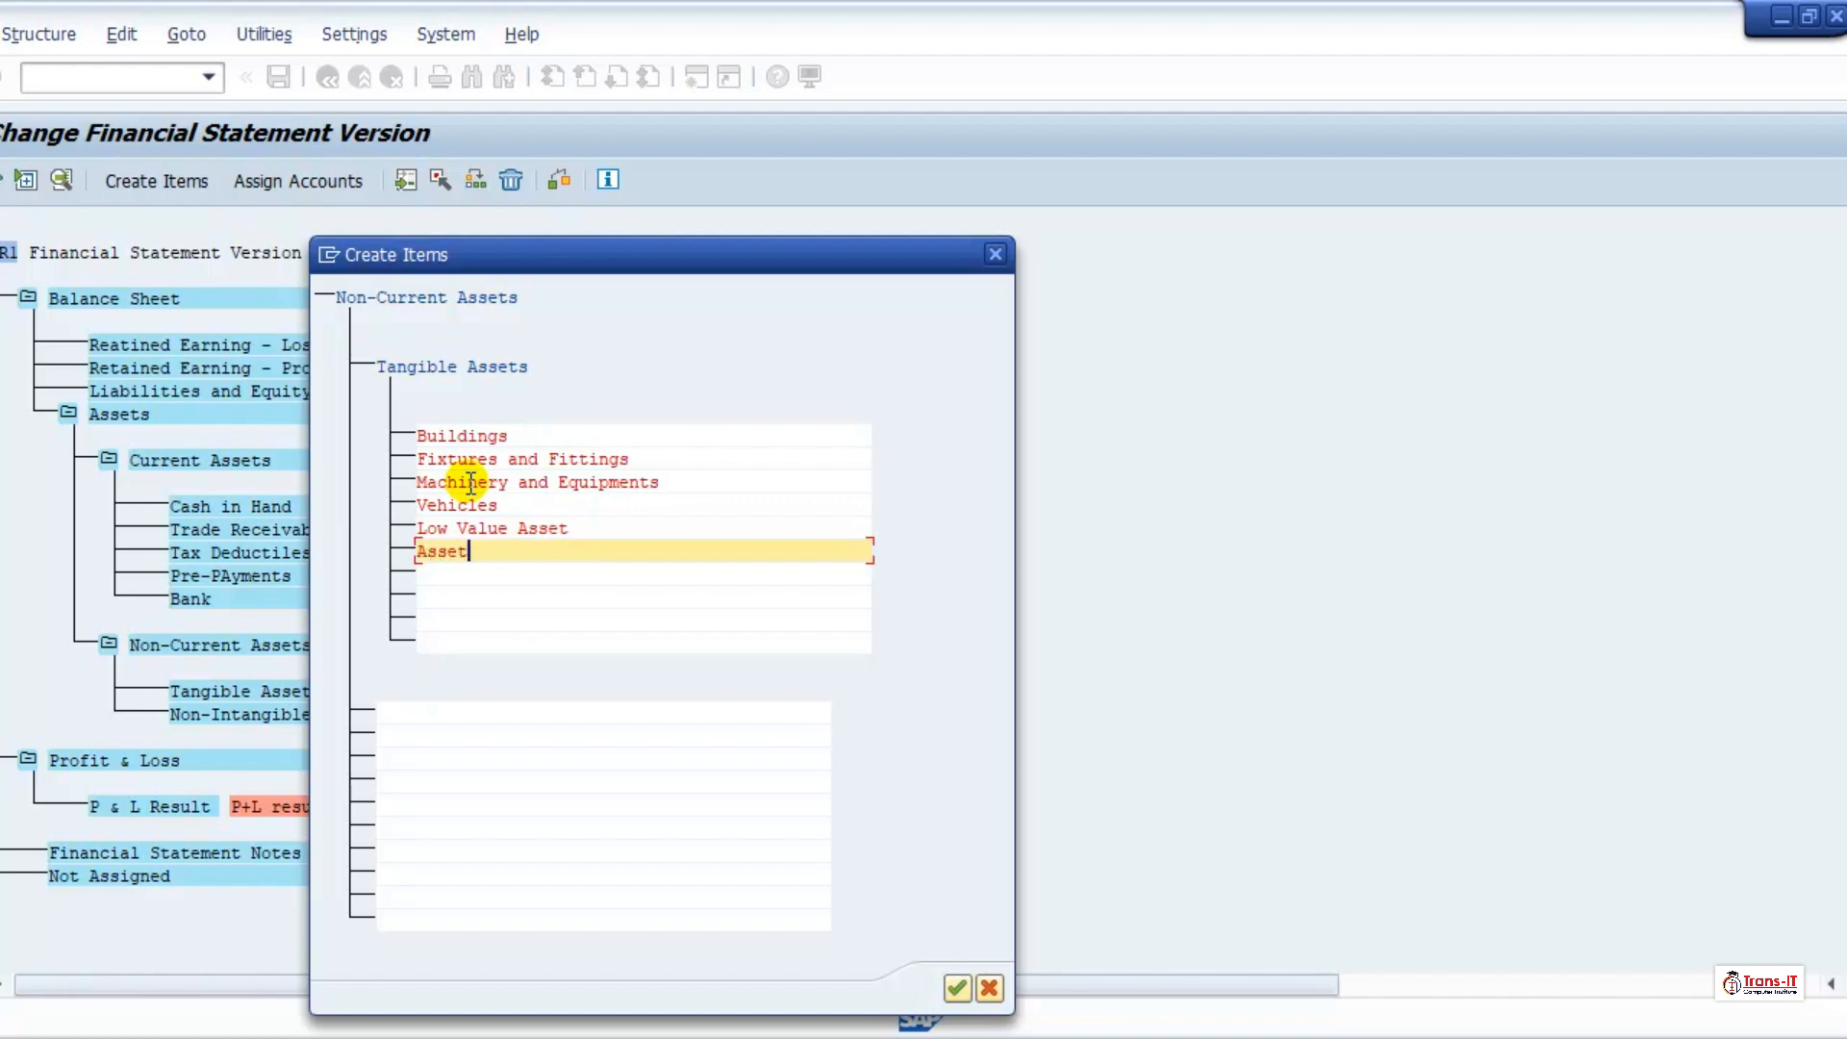
{"action": "type", "text": " underconstur"}
{"action": "key", "text": "BackSpace"}
{"action": "key", "text": "BackSpace"}
{"action": "type", "text": "ru"}
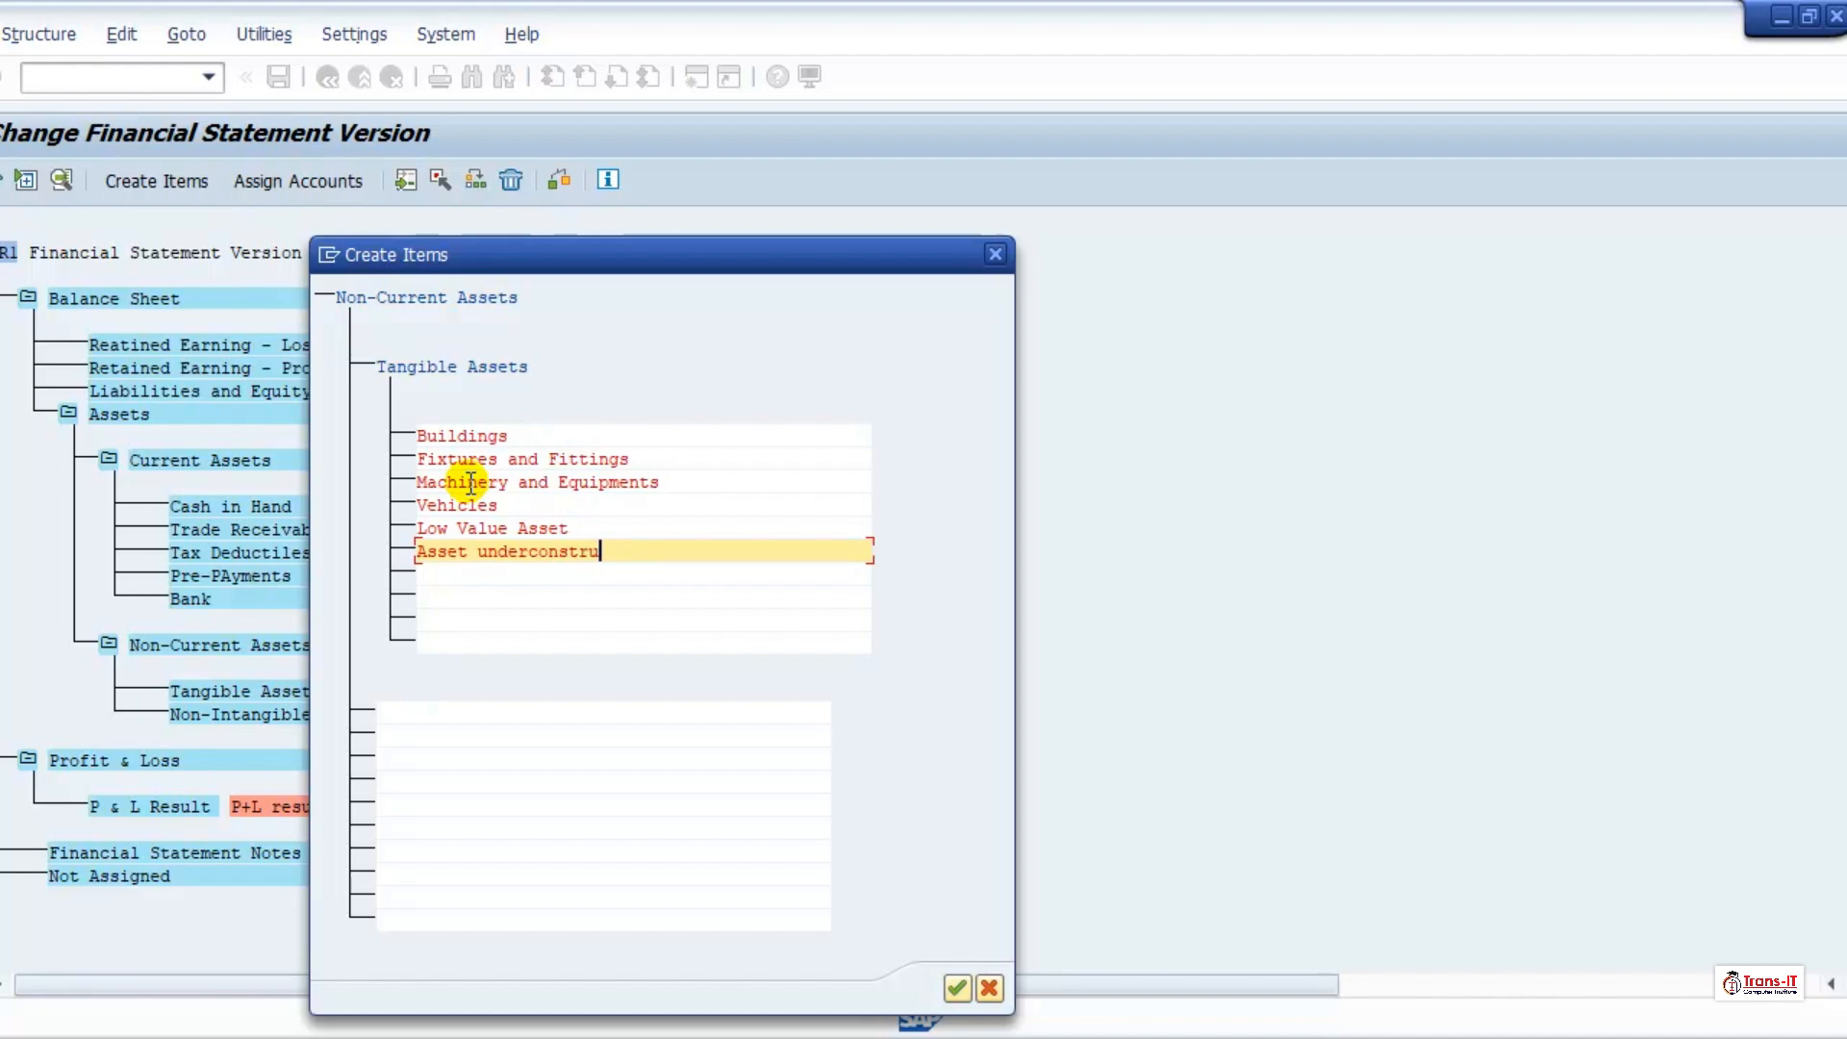
{"action": "type", "text": "ctions"}
Step: Add "Land" as the last subordinate item of Tangible Assets and accept the new items
{"action": "key", "text": "Tab"}
{"action": "type", "text": "Land"}
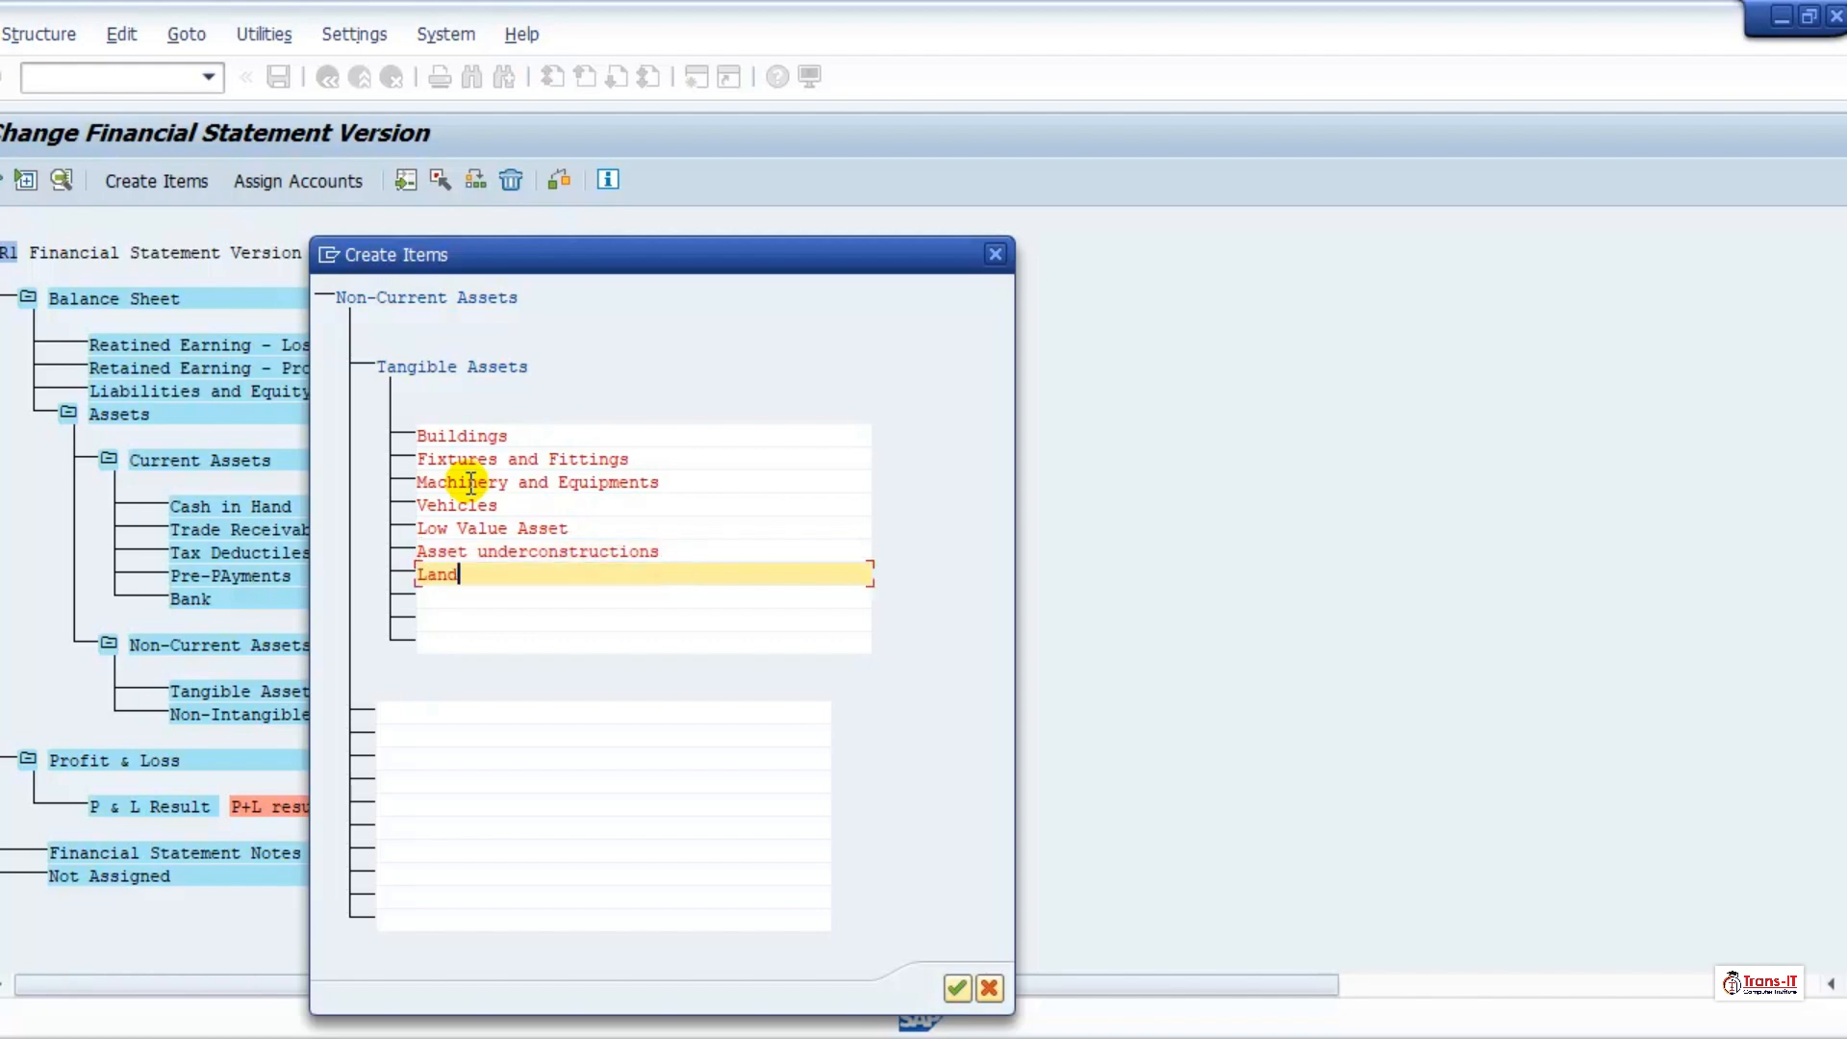
{"action": "left_click", "coordinate": [957, 989]}
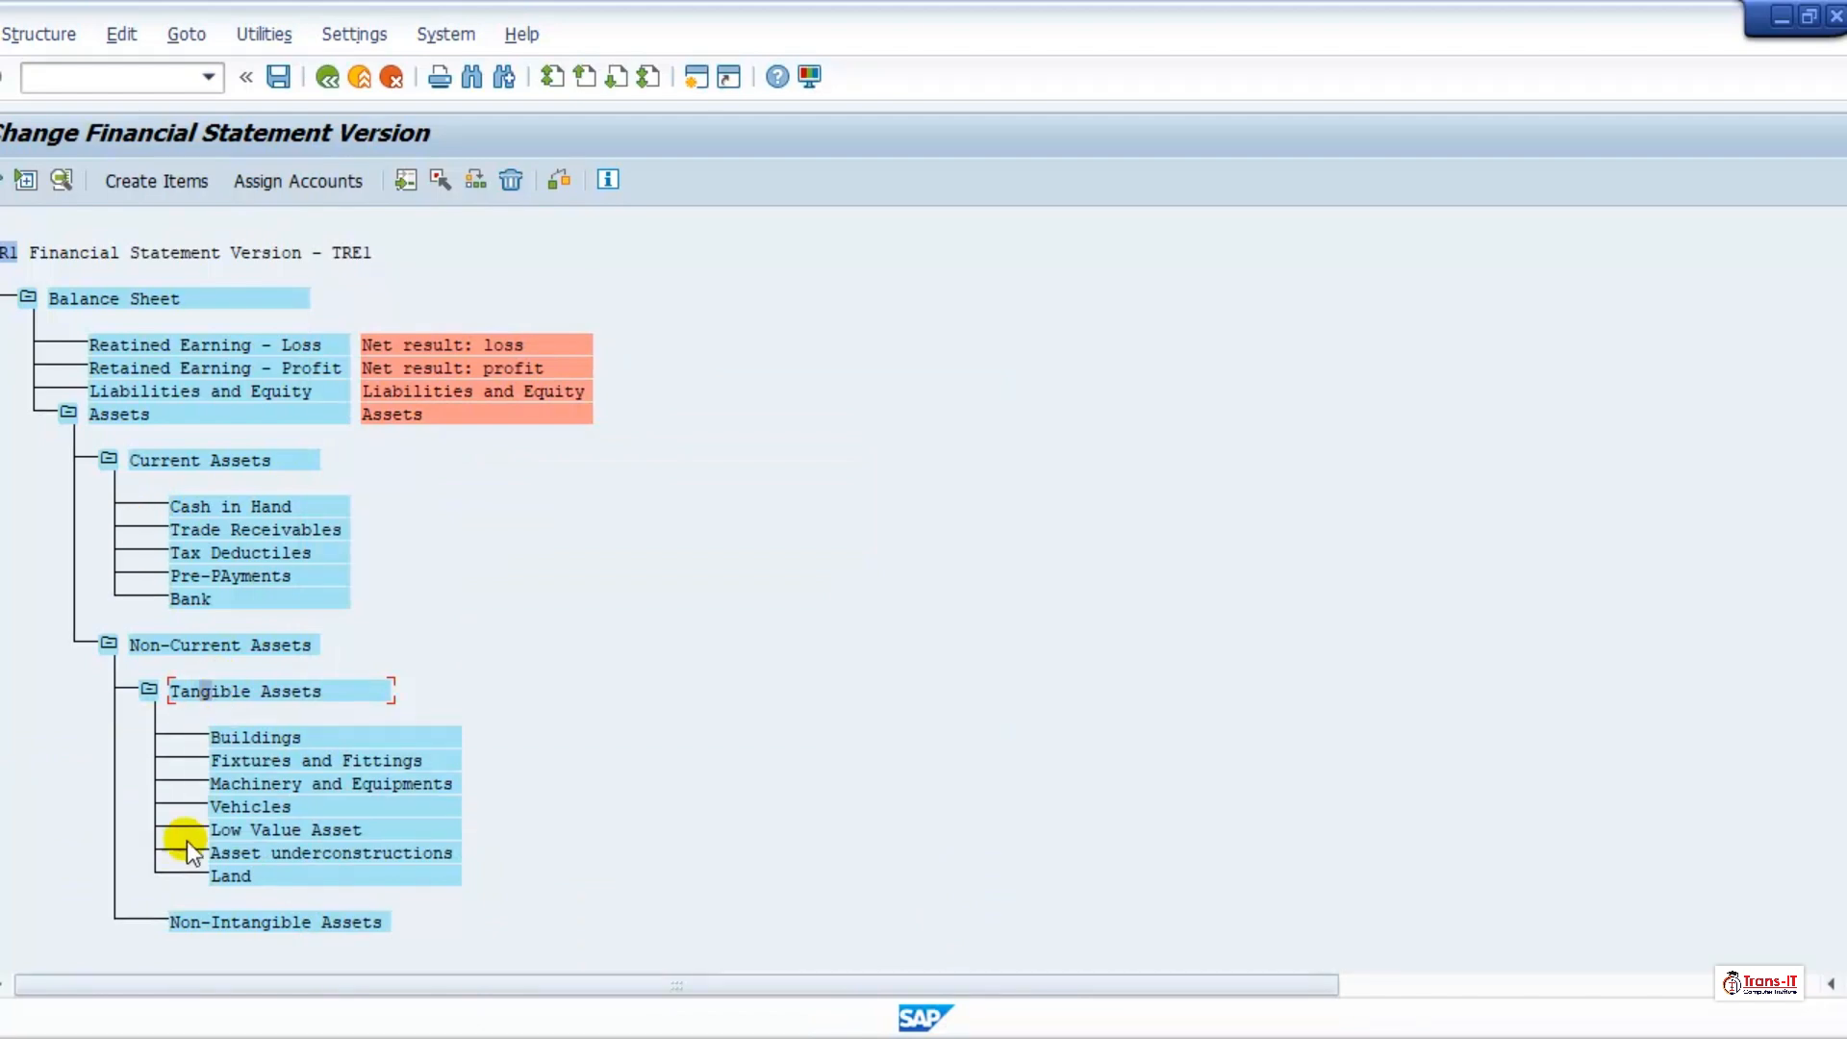
Step: Collapse Tangible Assets and create "Goodwill" as a subordinate item of Non-Intangible Assets
{"action": "left_click", "coordinate": [150, 690]}
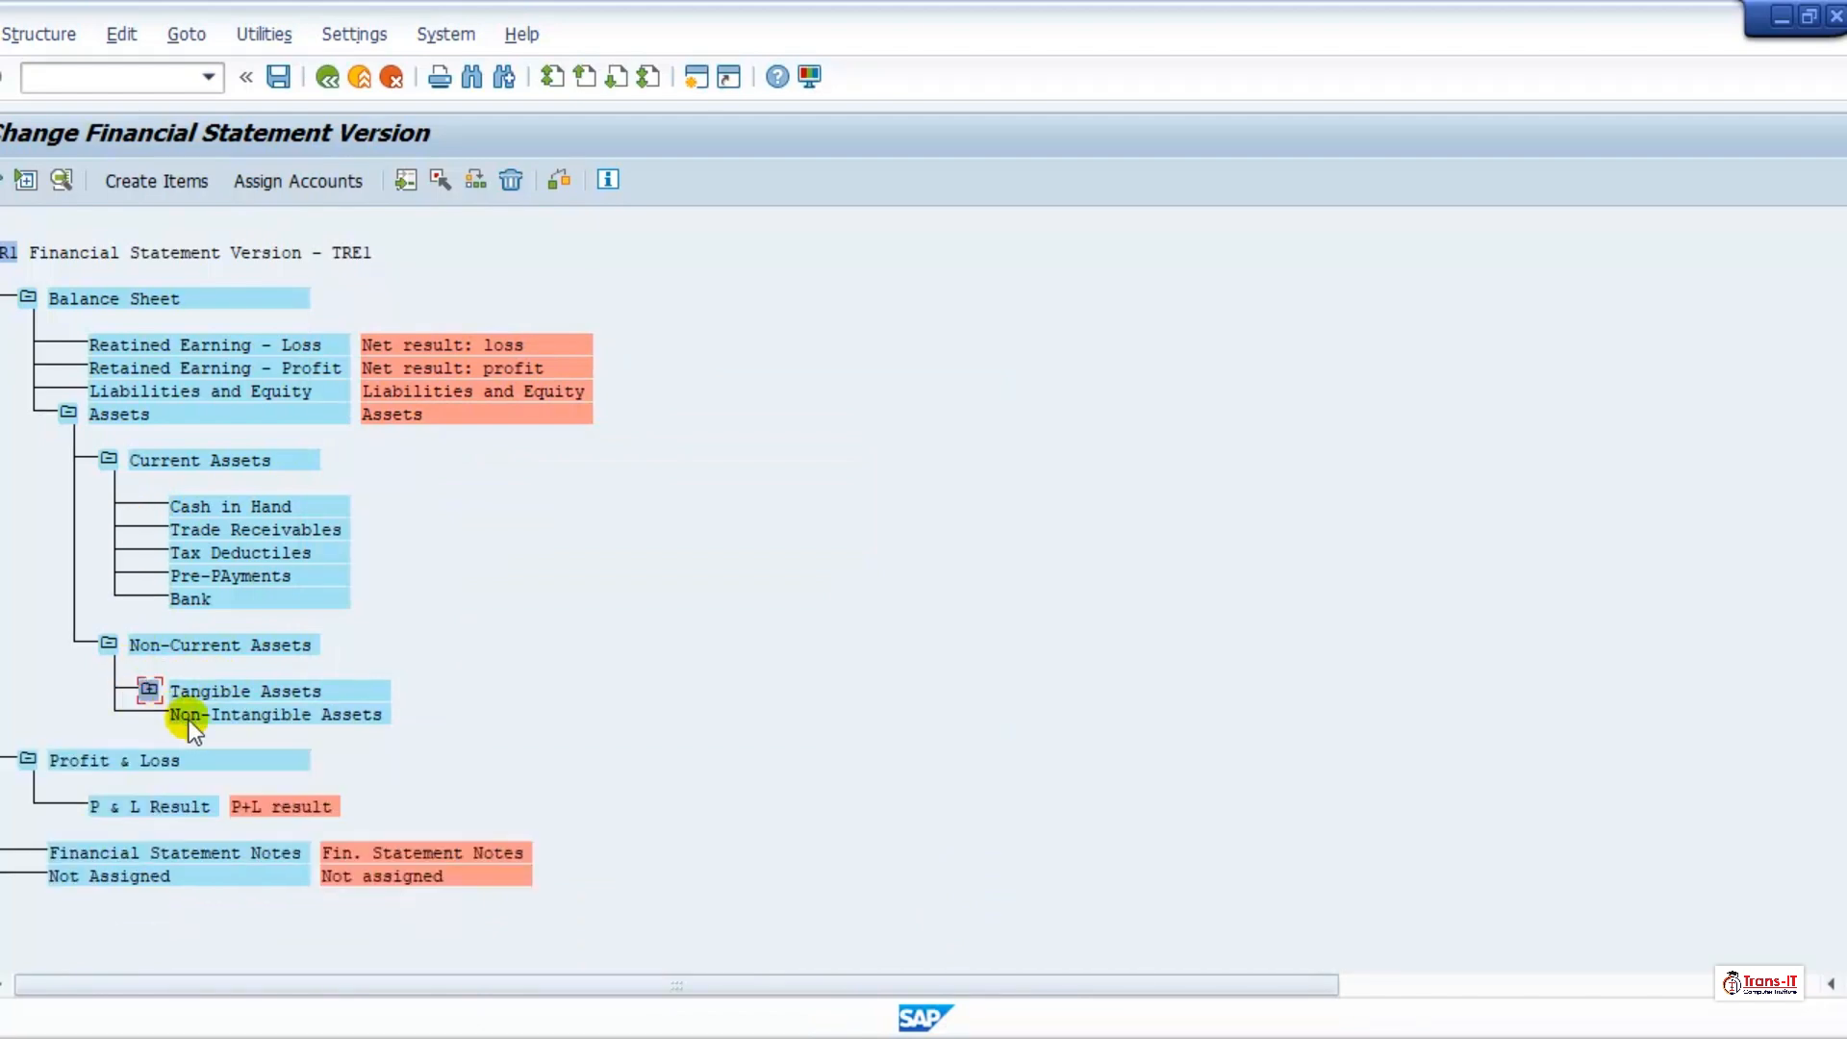
{"action": "left_click", "coordinate": [156, 181]}
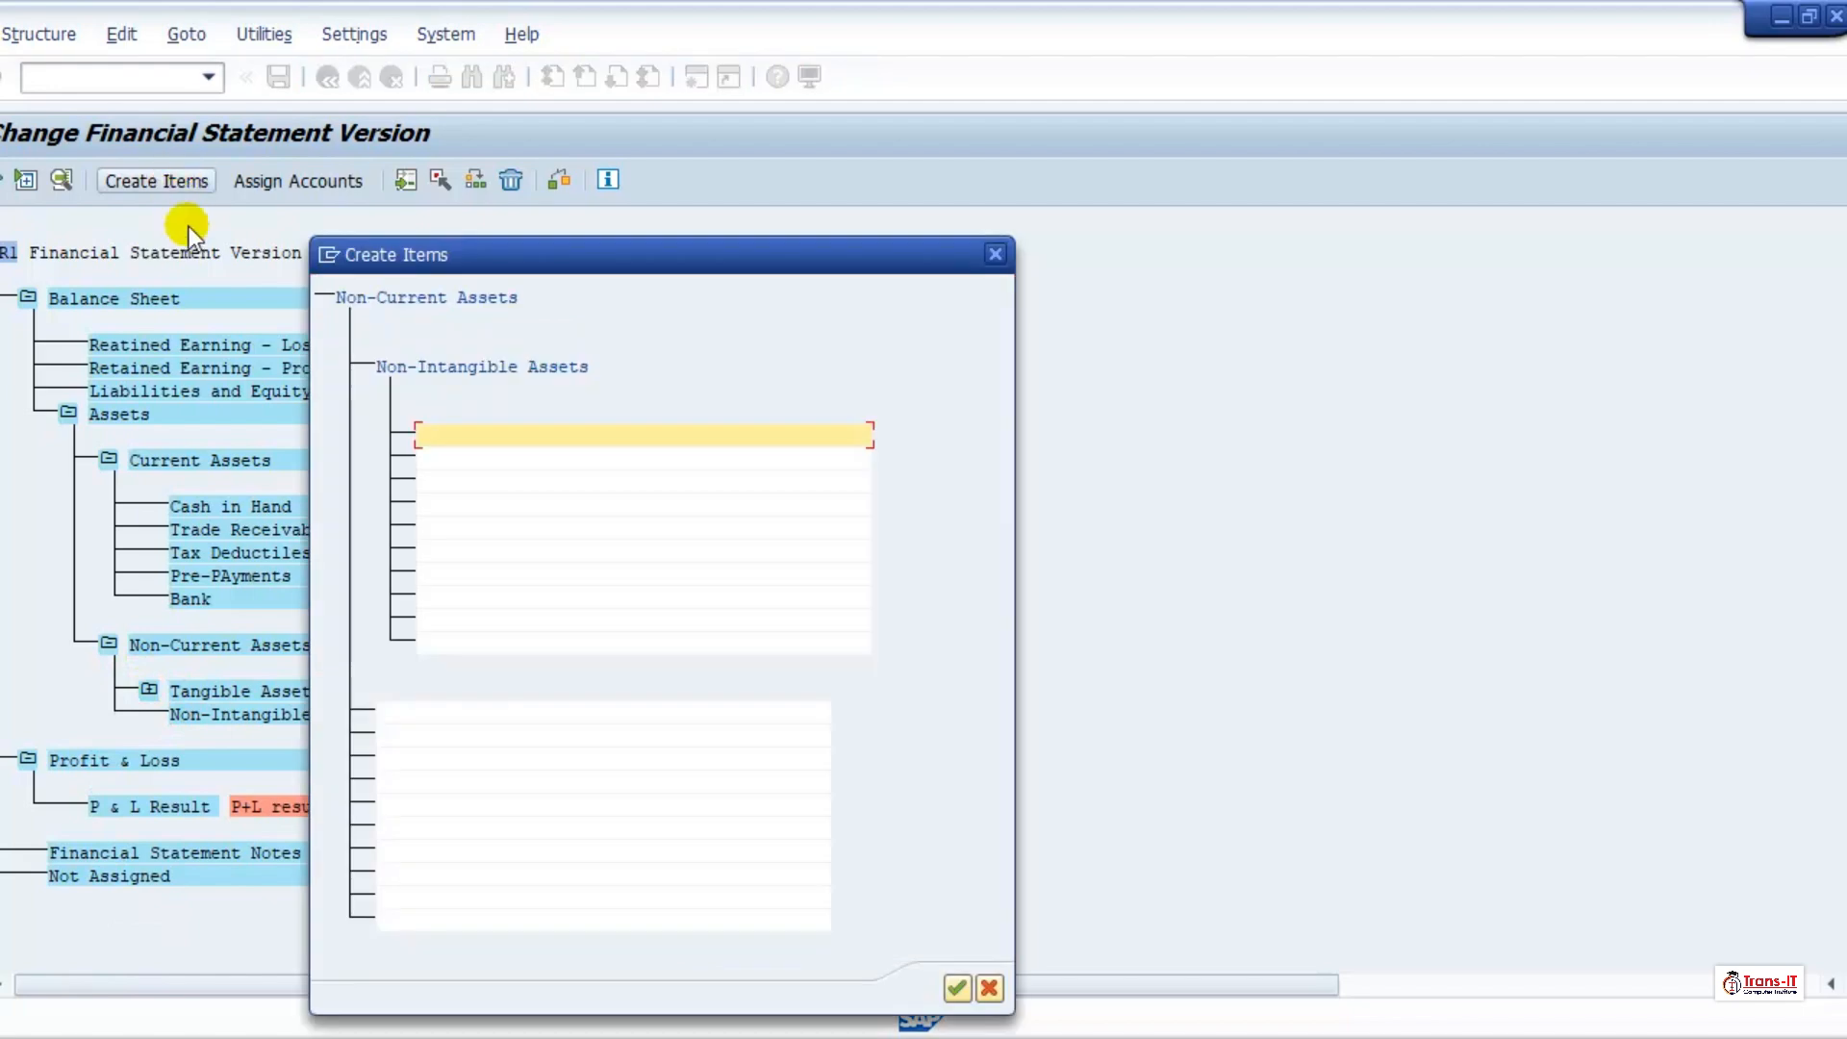
{"action": "type", "text": "Good"}
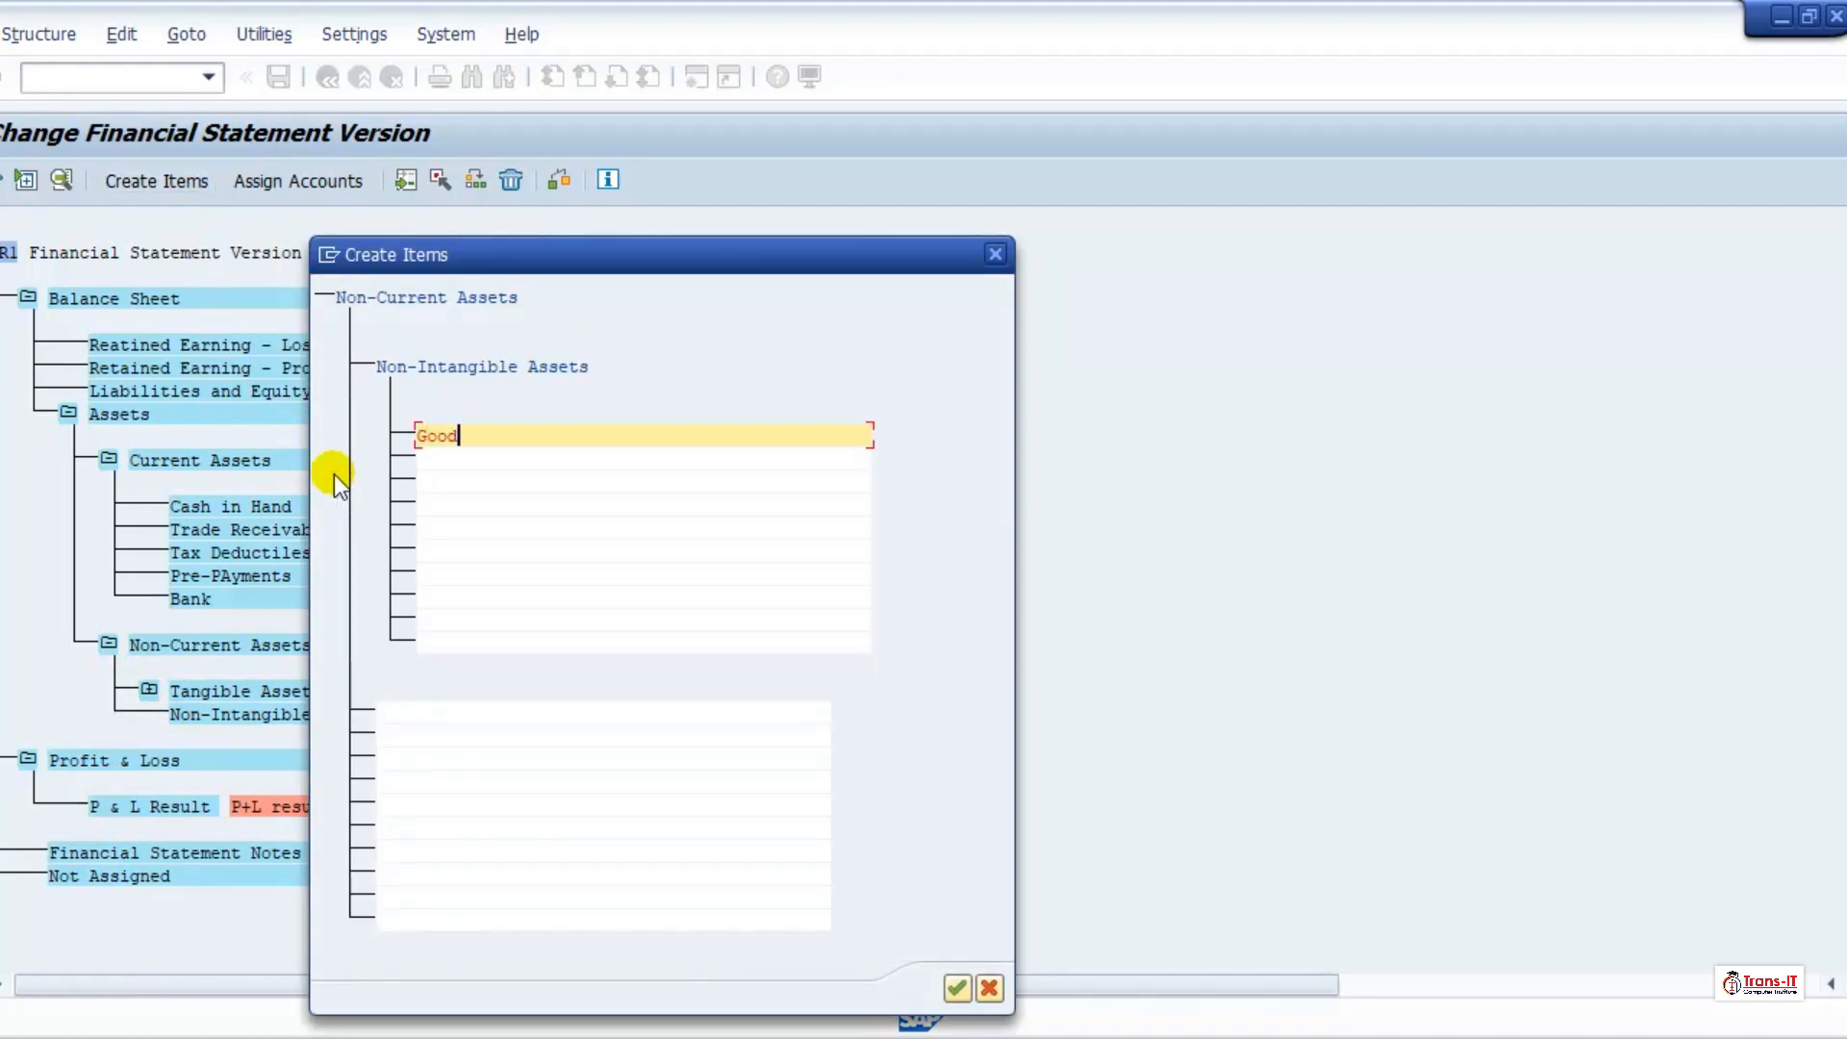
{"action": "type", "text": "will"}
{"action": "left_click", "coordinate": [958, 991]}
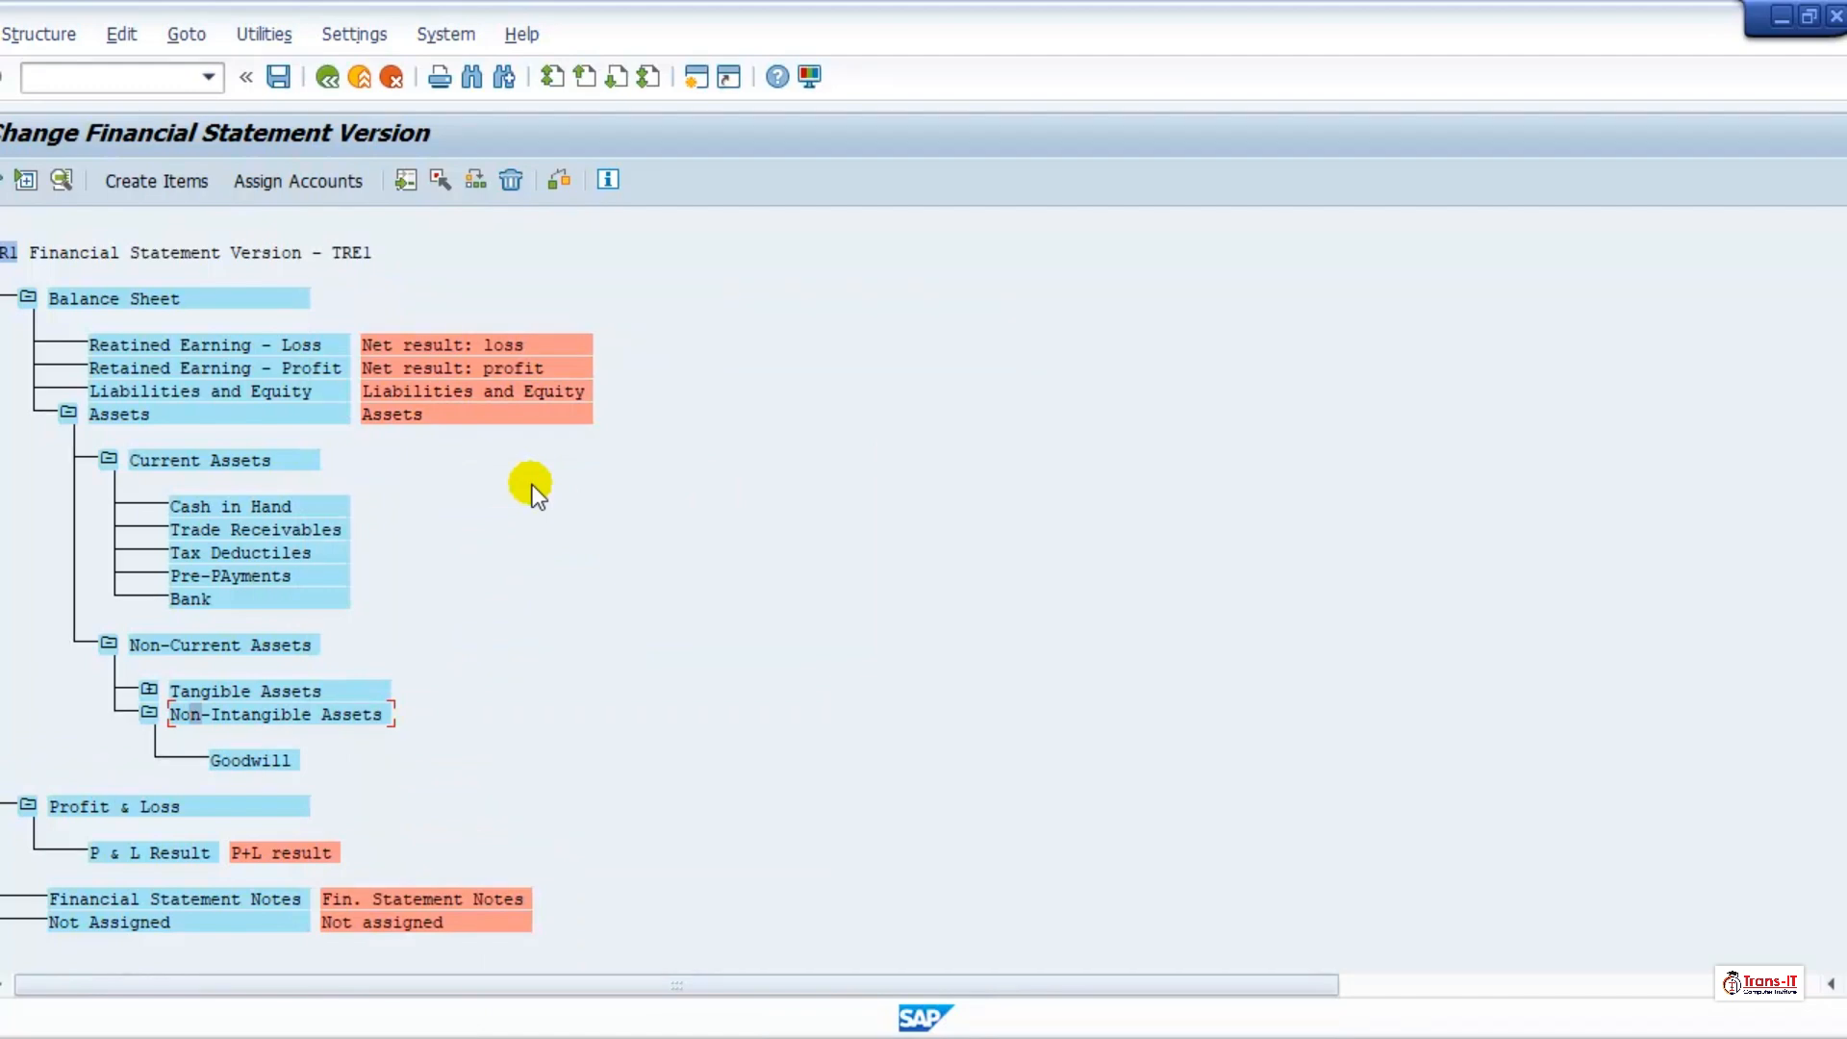
Step: Save the financial statement version under the proposed customizing request without activating it, and collapse the Assets branch
{"action": "left_click", "coordinate": [279, 77]}
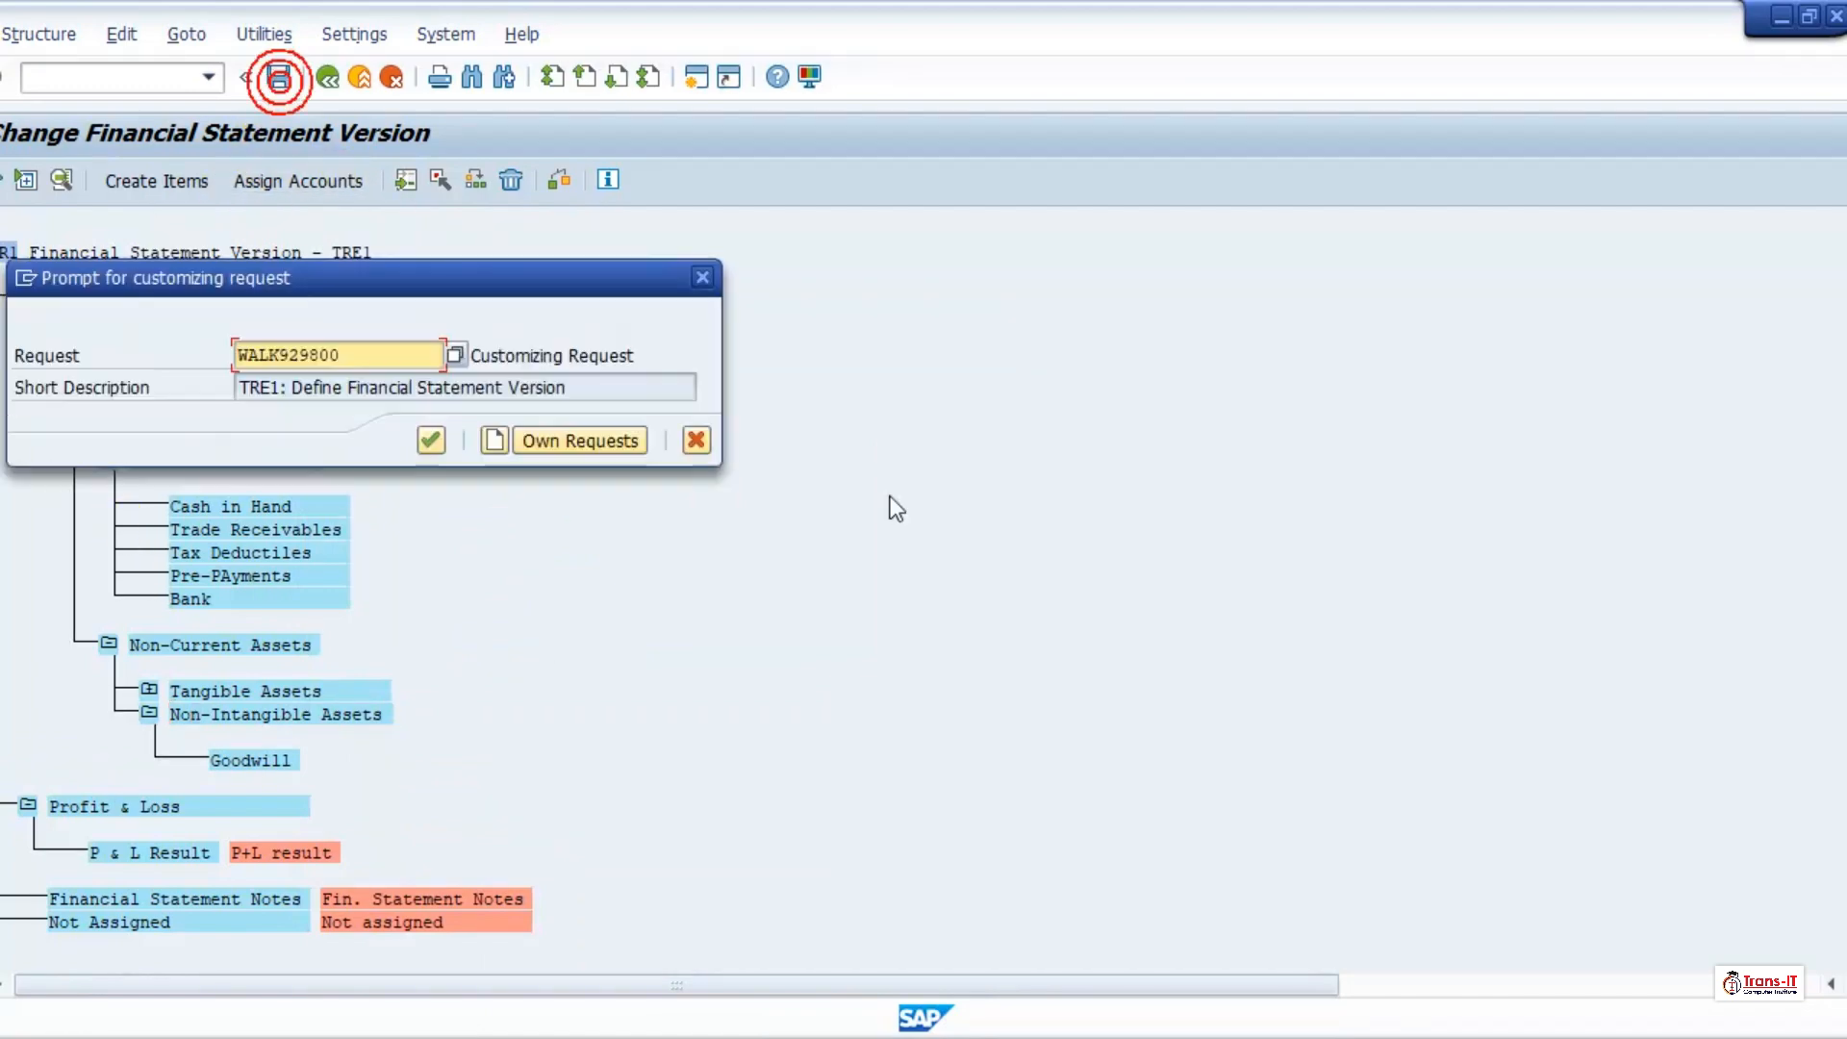
{"action": "left_click", "coordinate": [425, 437]}
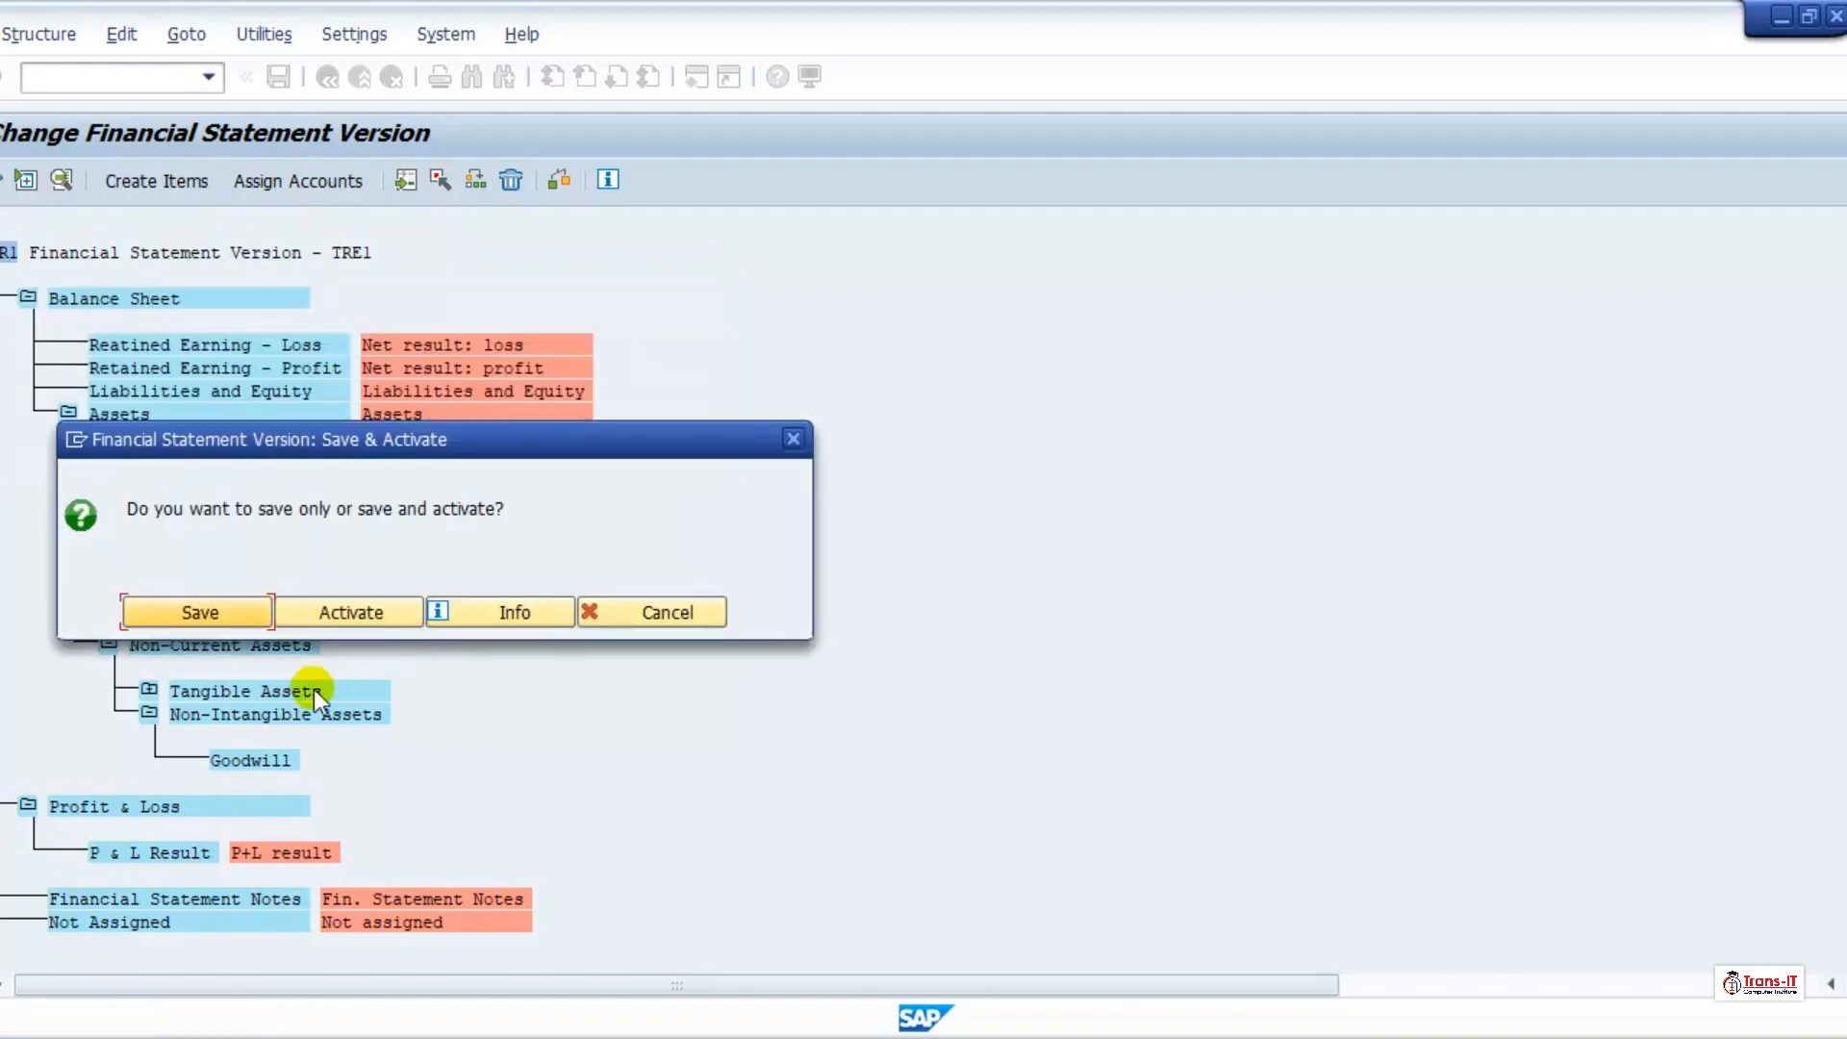
{"action": "left_click", "coordinate": [200, 614]}
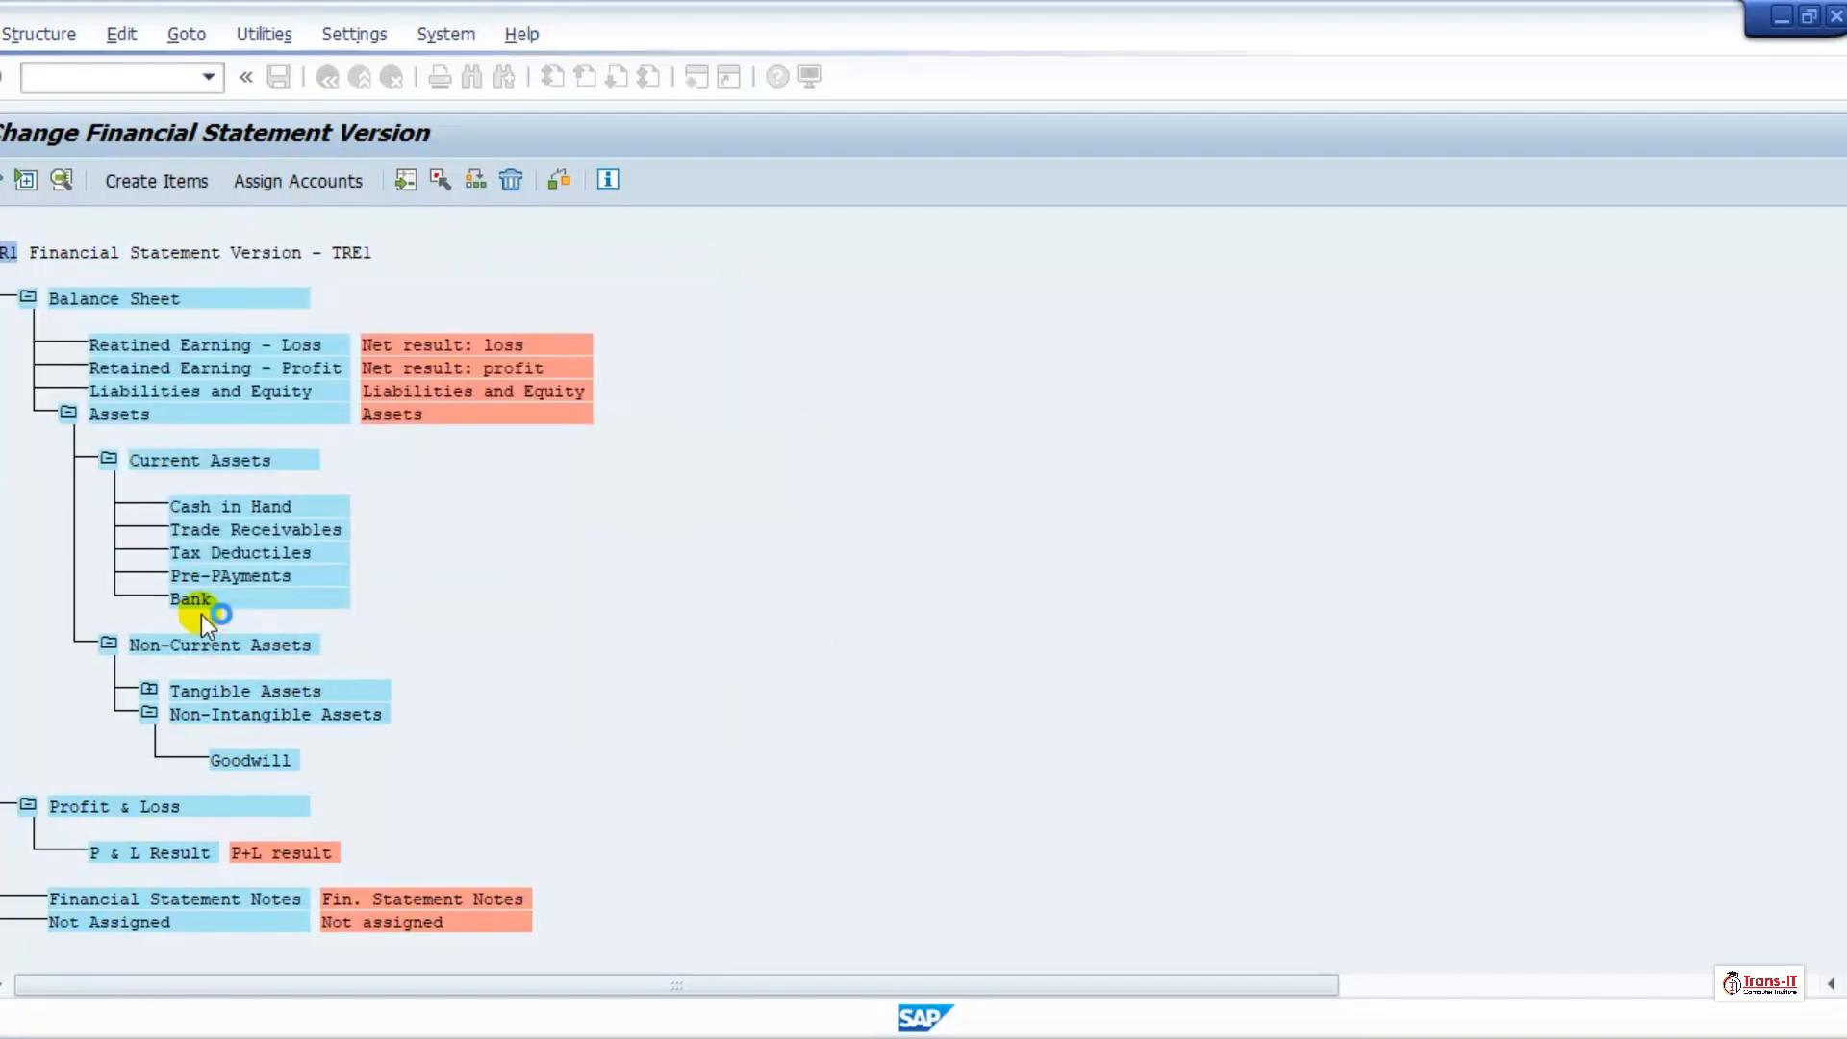
{"action": "left_click", "coordinate": [67, 413]}
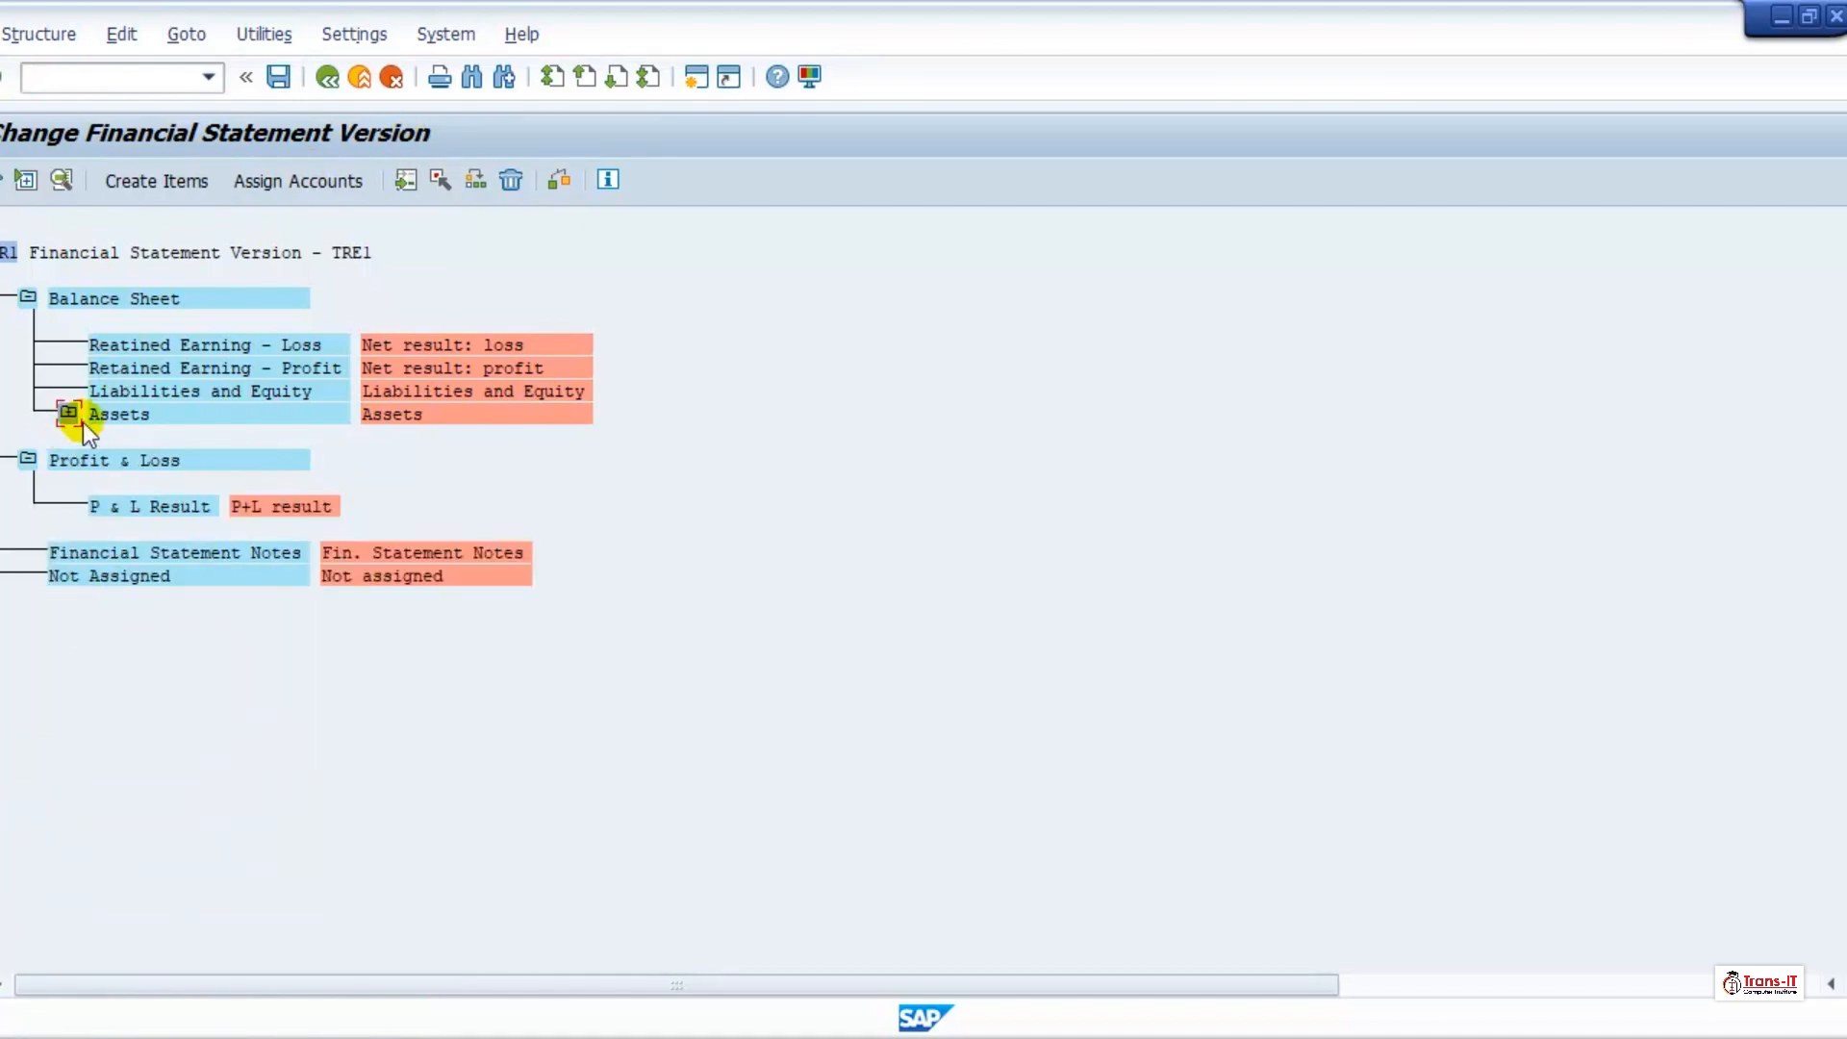